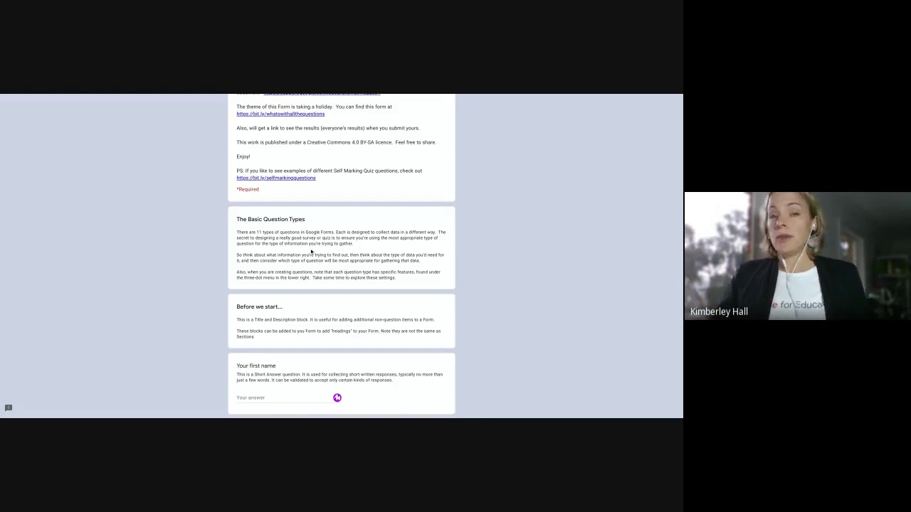
scroll(311, 251, "down", 1)
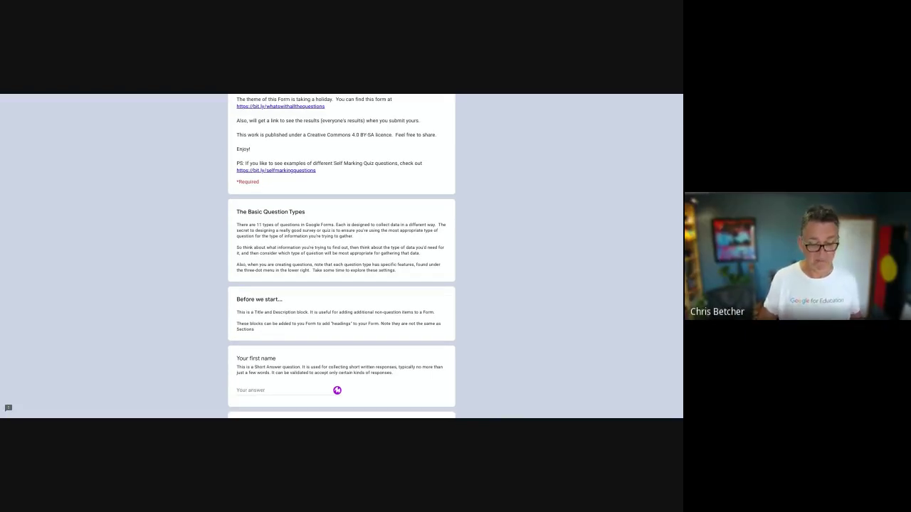
scroll(313, 265, "down", 2)
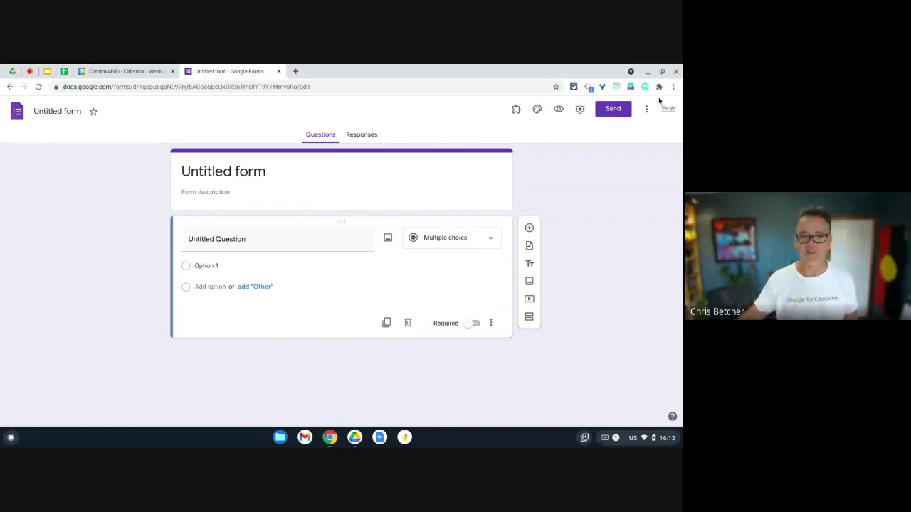
Keep the untitled question as Multiple choice and add an "Other" answer option to it
left_click(492, 244)
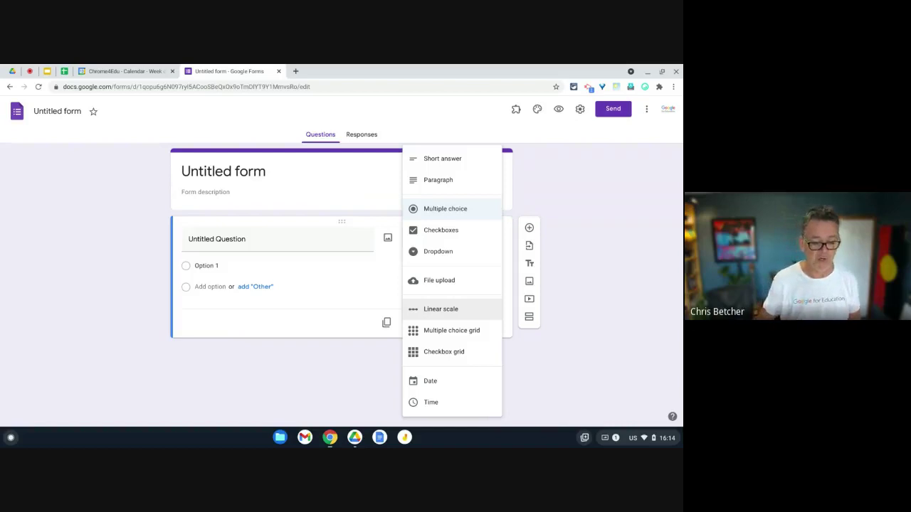
left_click(439, 212)
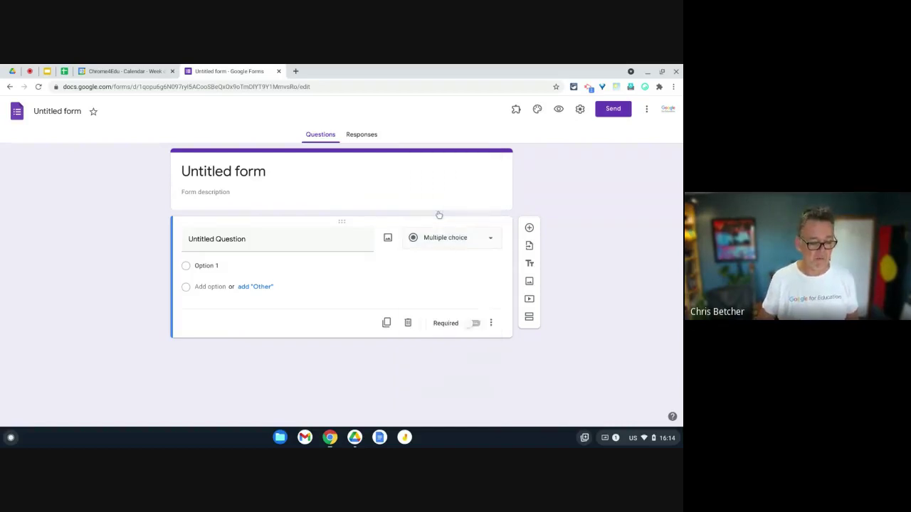
left_click(254, 287)
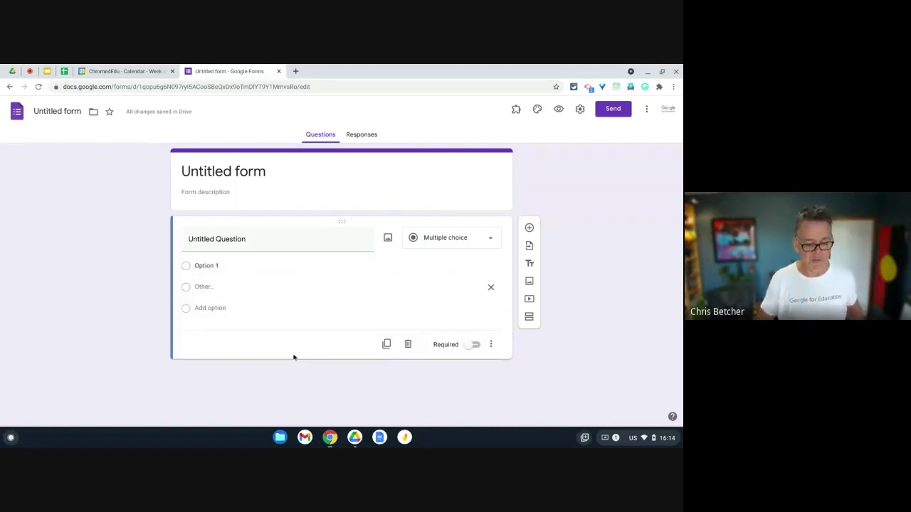
Switch the untitled question's type to Checkboxes and back to Multiple choice
left_click(491, 240)
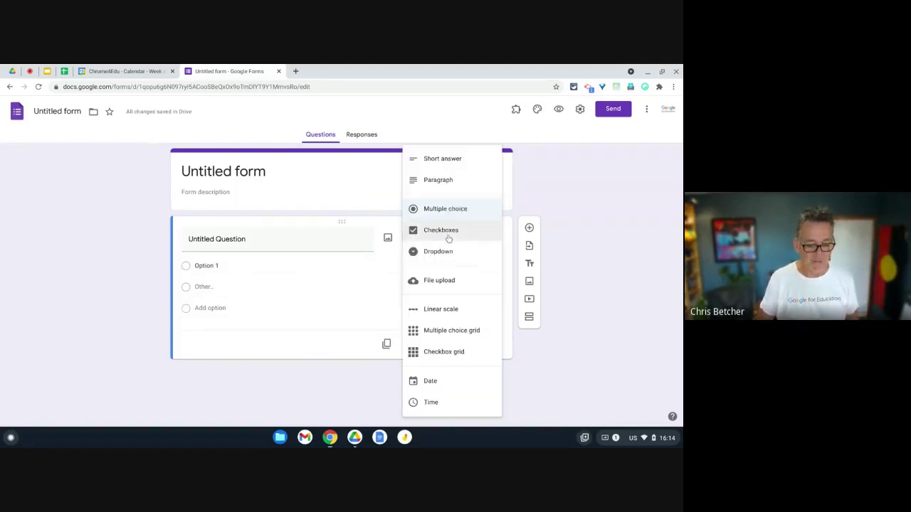
left_click(449, 235)
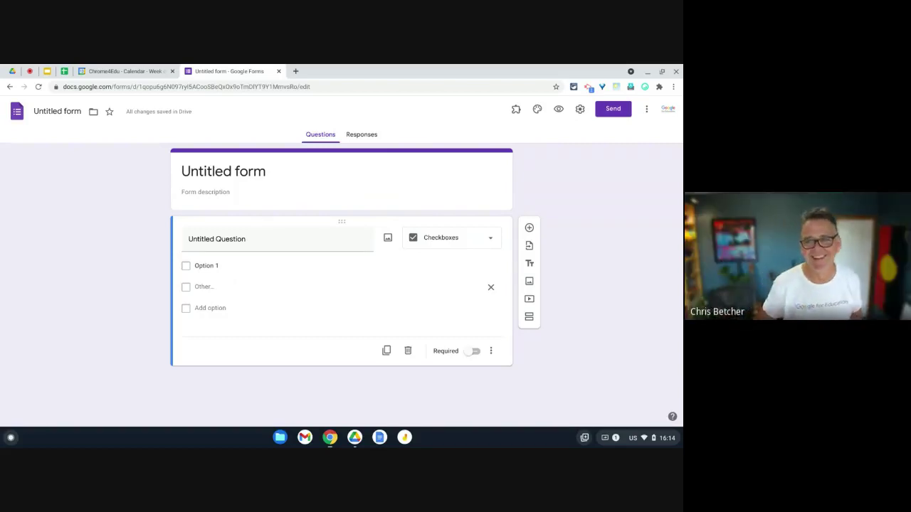
left_click(424, 239)
left_click(441, 209)
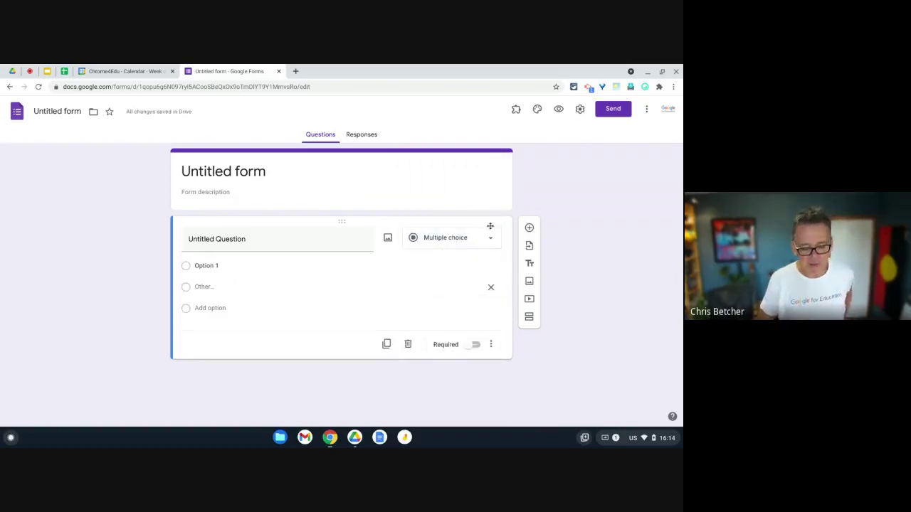
Add a second question of type Linear scale with a range from 1 to 10
left_click(529, 227)
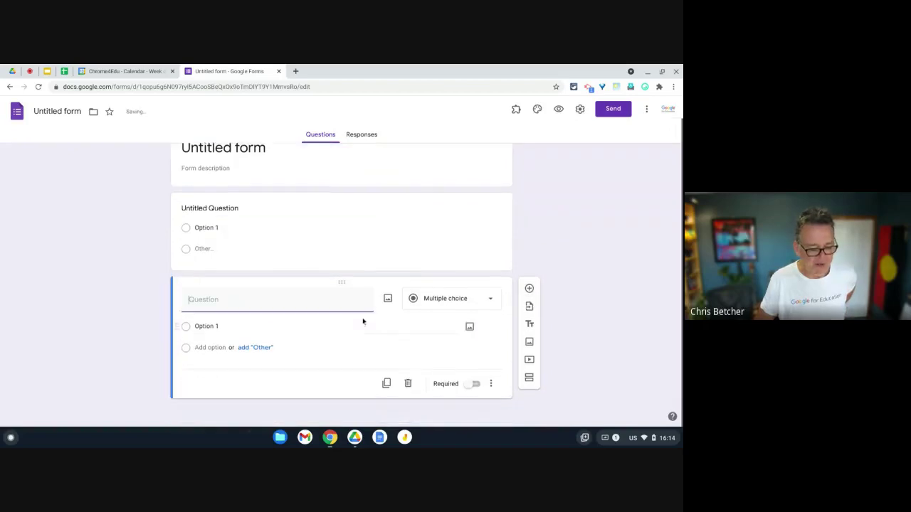
left_click(464, 299)
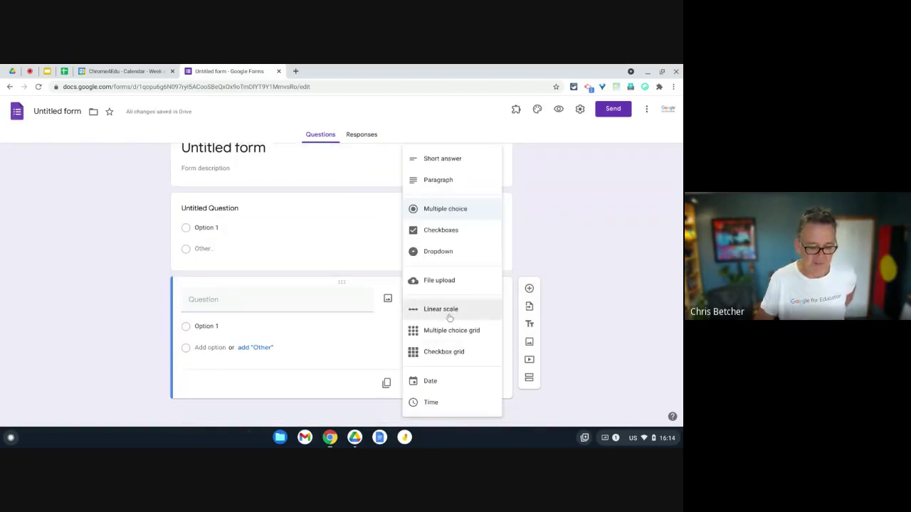
left_click(449, 317)
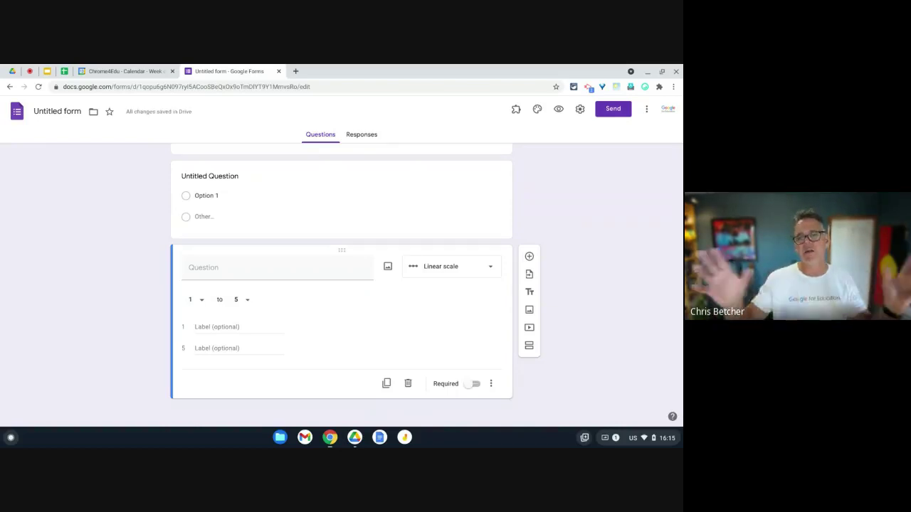
left_click(237, 303)
left_click(238, 402)
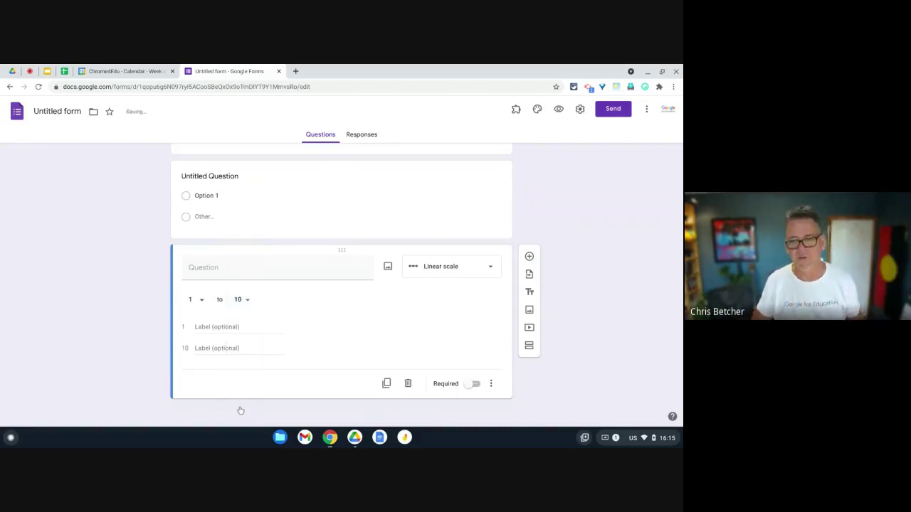
Label the low end of the linear scale "Bad" and the high end "Good"
left_click(208, 326)
type("Bad")
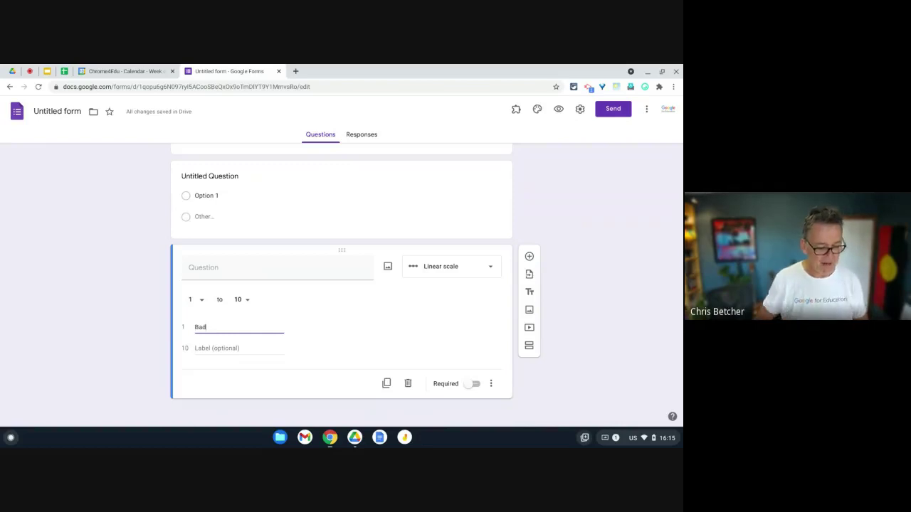
left_click(235, 348)
type("Good")
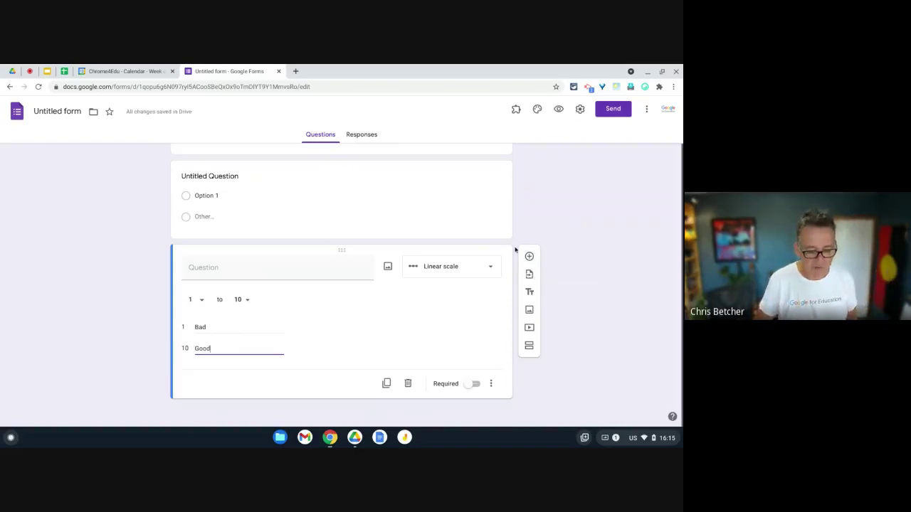
Add a third question below the linear scale and make it a Multiple choice grid
left_click(496, 267)
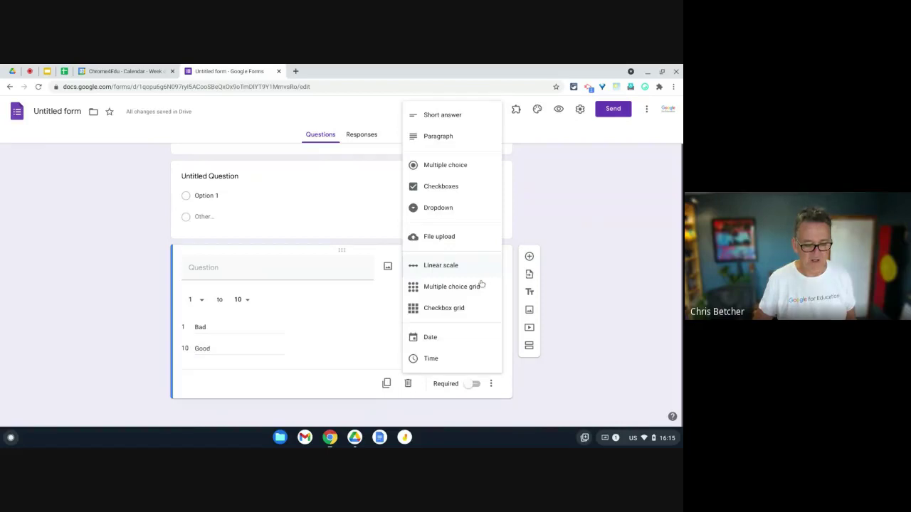
left_click(550, 285)
left_click(529, 256)
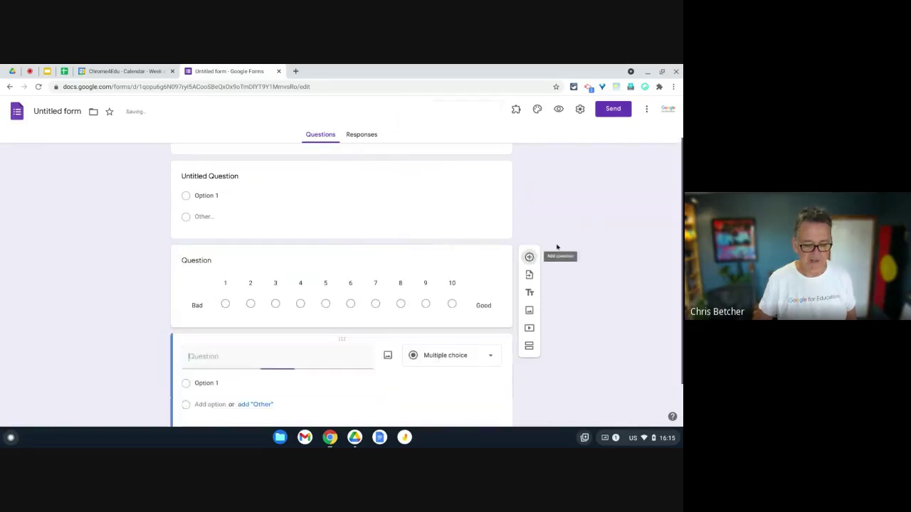
left_click(476, 307)
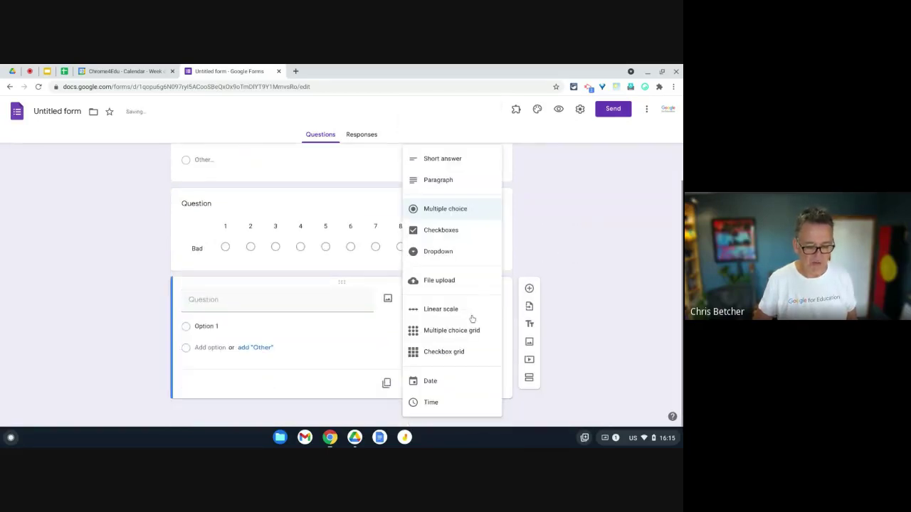
left_click(473, 329)
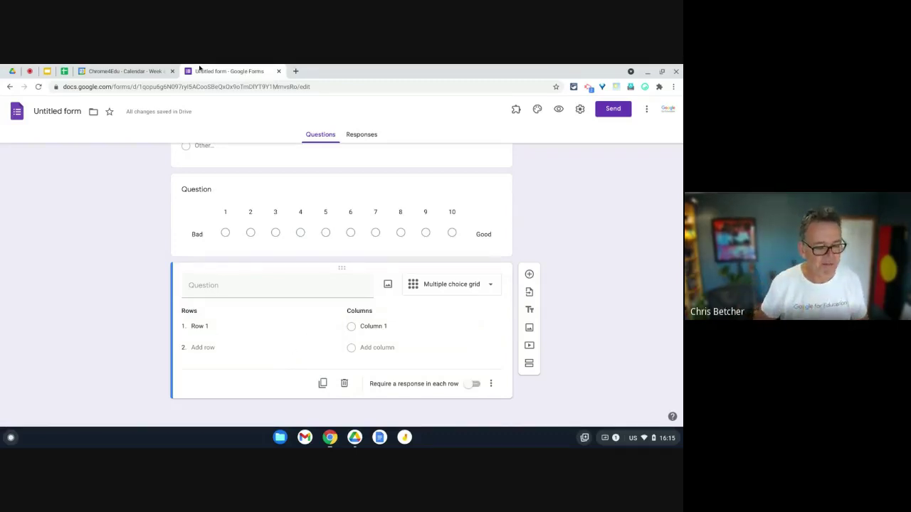
Open the sample form at bit.ly/whatswithallthequestions in a new browser tab
left_click(297, 72)
type("bit.ly/whatswiththequestions")
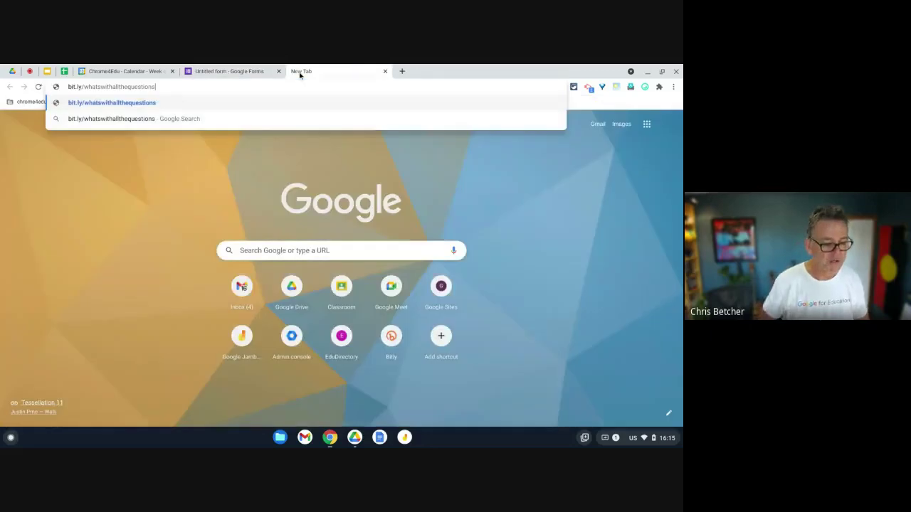
key("Return")
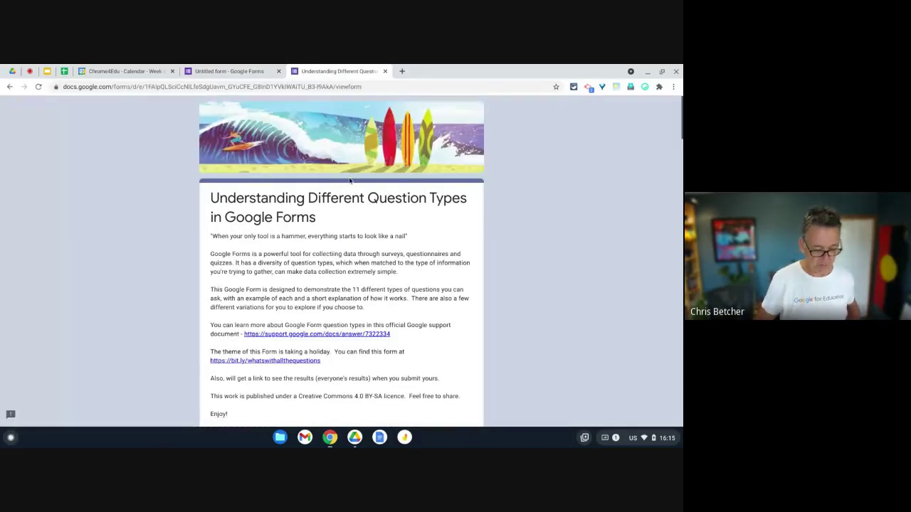
Enlarge the sample form and examine its introduction and the short answer and paragraph question examples
key("ctrl+plus")
key("ctrl+plus")
key("ctrl+plus")
key("ctrl+plus")
key("ctrl+plus")
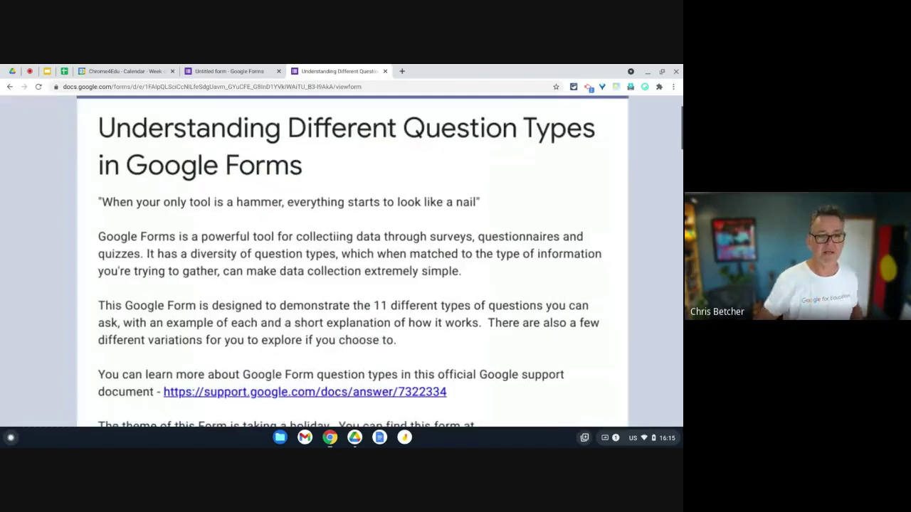
scroll(392, 271, "down", 2)
scroll(392, 271, "down", 1)
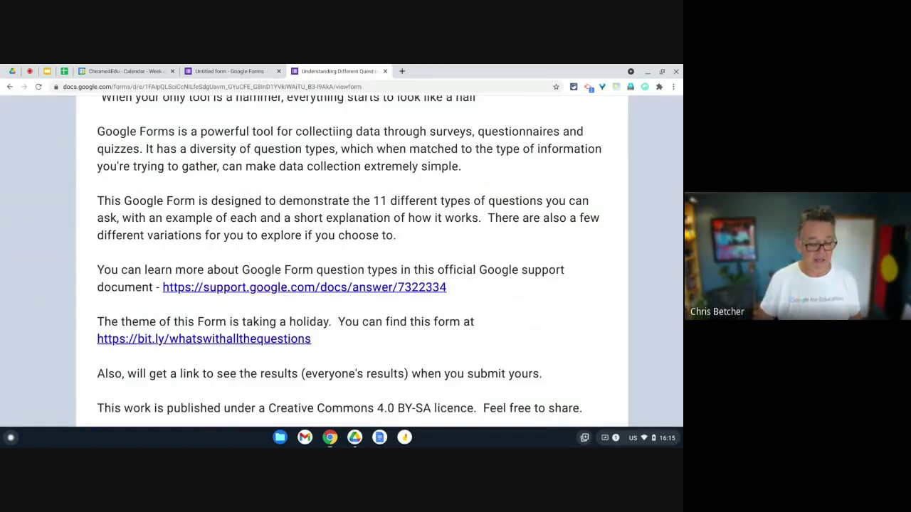
scroll(543, 291, "down", 1)
scroll(542, 290, "down", 10)
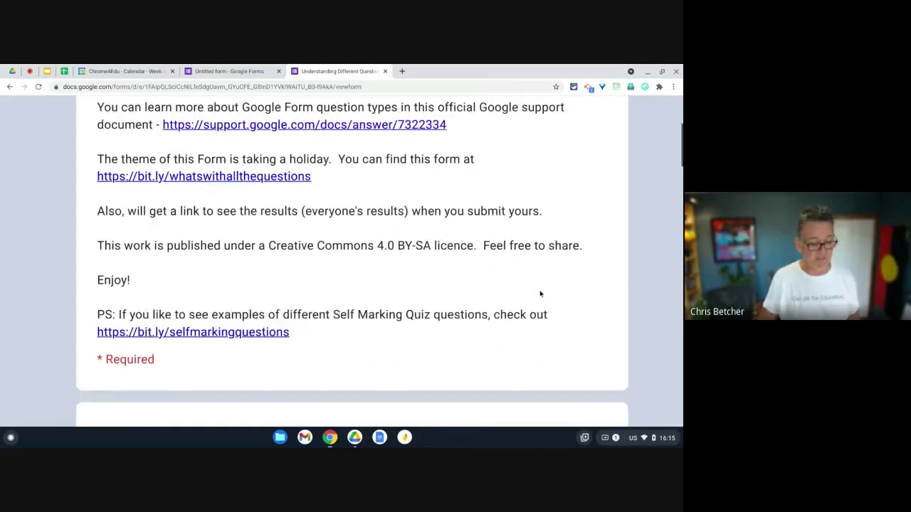
scroll(539, 300, "down", 3)
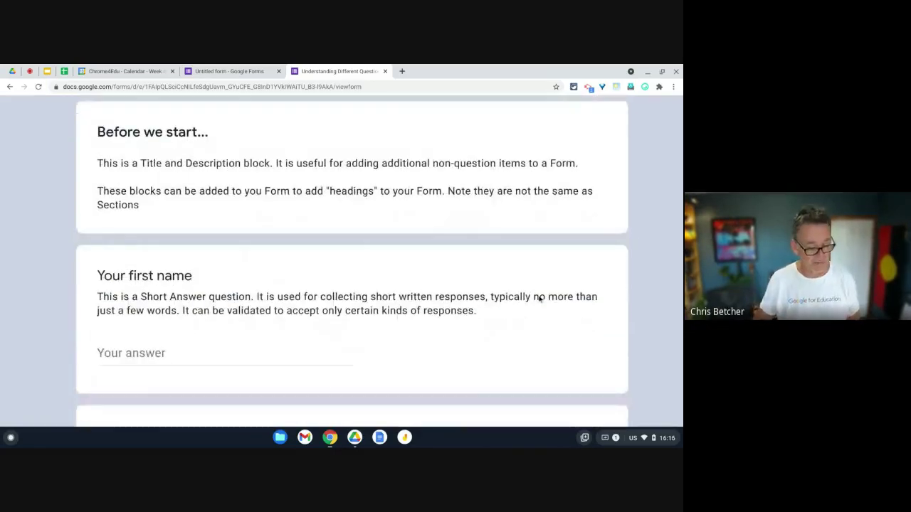
scroll(540, 299, "down", 10)
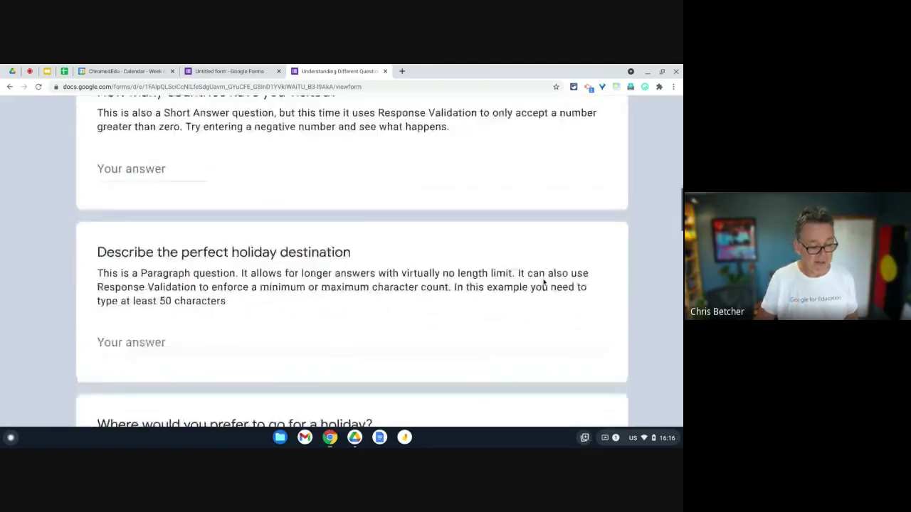
scroll(544, 282, "down", 5)
scroll(490, 272, "up", 1)
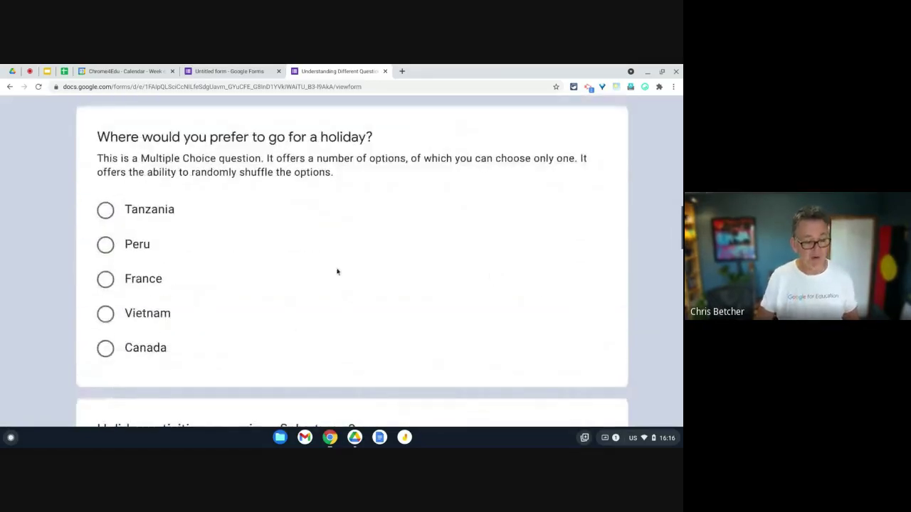
Answer the preferred holiday destination question, trying Peru and France and settling on Peru
scroll(295, 328, "down", 2)
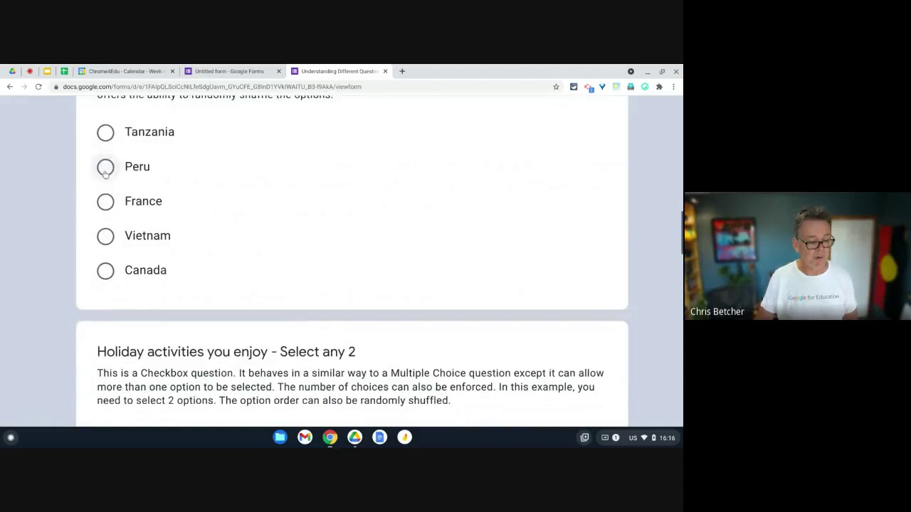
left_click(105, 170)
left_click(105, 201)
left_click(105, 168)
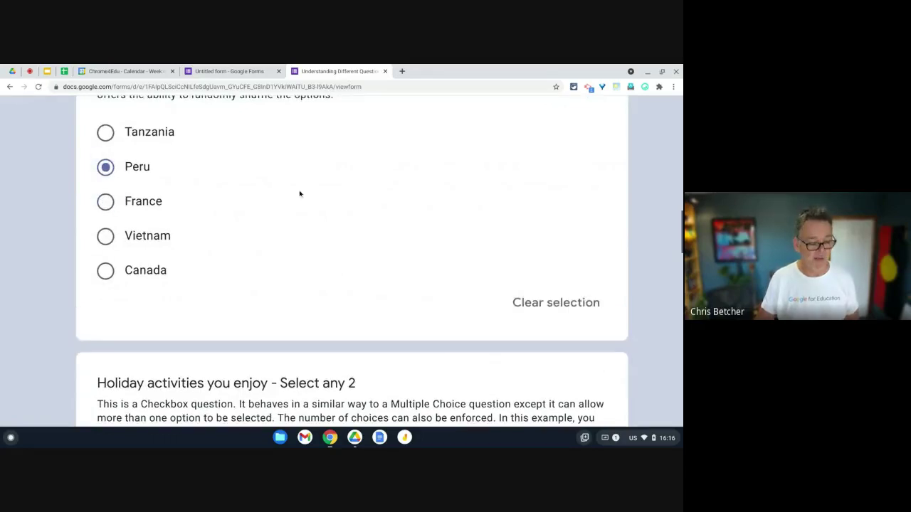
Select Swimming and Hiking as holiday activities, testing the two-choice rule by also ticking Eating out and clearing it again
scroll(300, 194, "down", 4)
left_click(105, 205)
left_click(105, 237)
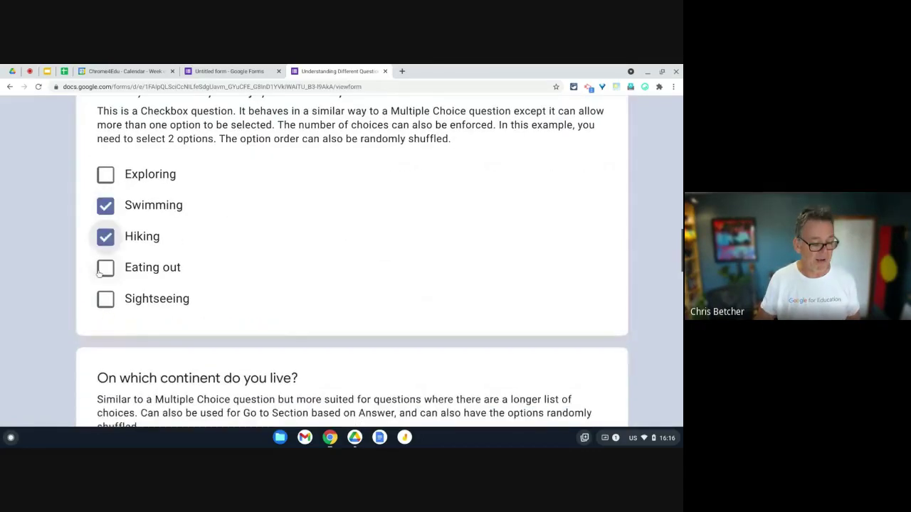
left_click(104, 269)
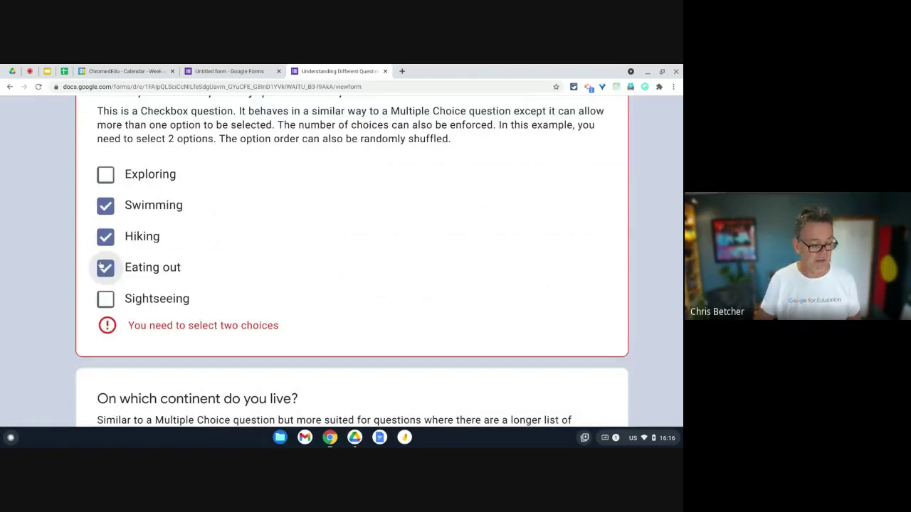
left_click(105, 268)
left_click(105, 268)
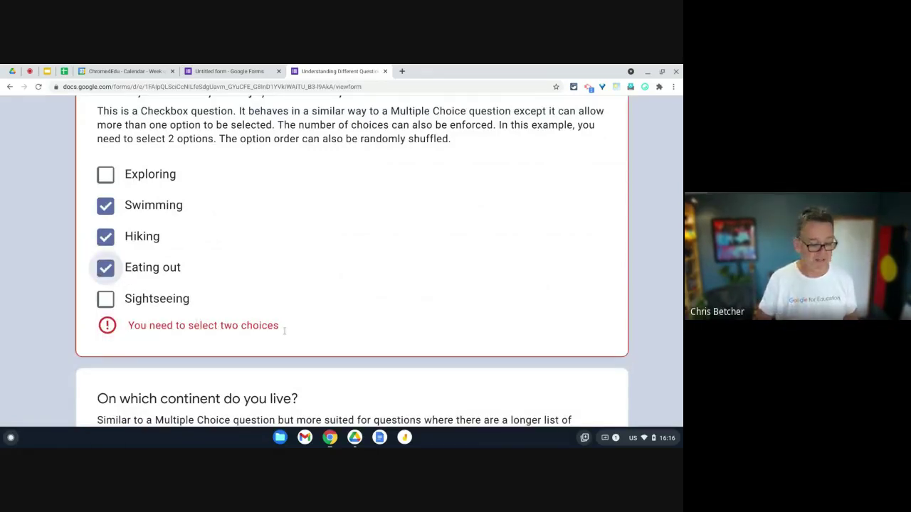
key("space")
View the list of choices for the continent question and close it without choosing one
scroll(458, 220, "down", 3)
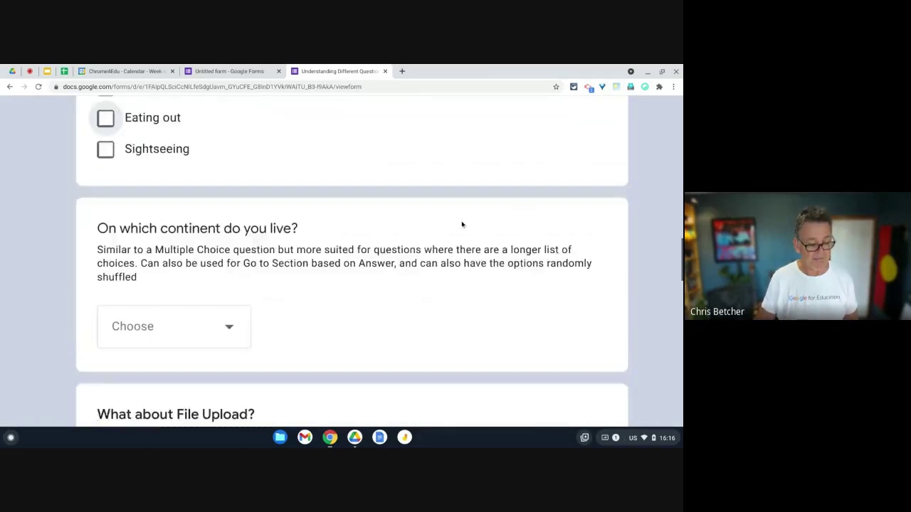
left_click(238, 241)
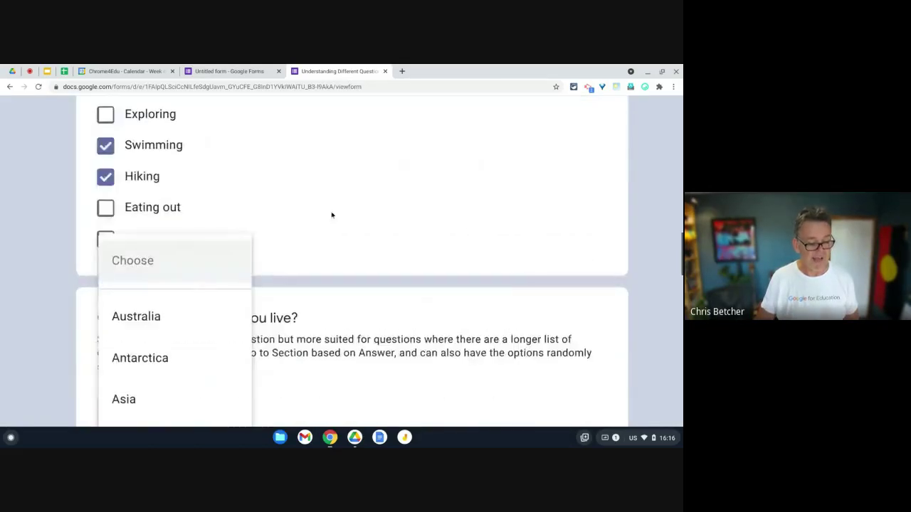
scroll(331, 214, "down", 3)
scroll(317, 228, "down", 1)
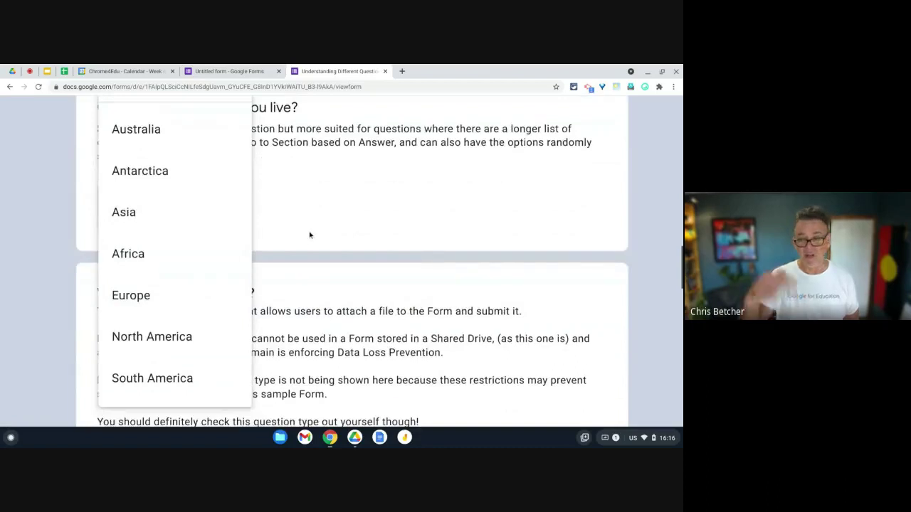
left_click(338, 217)
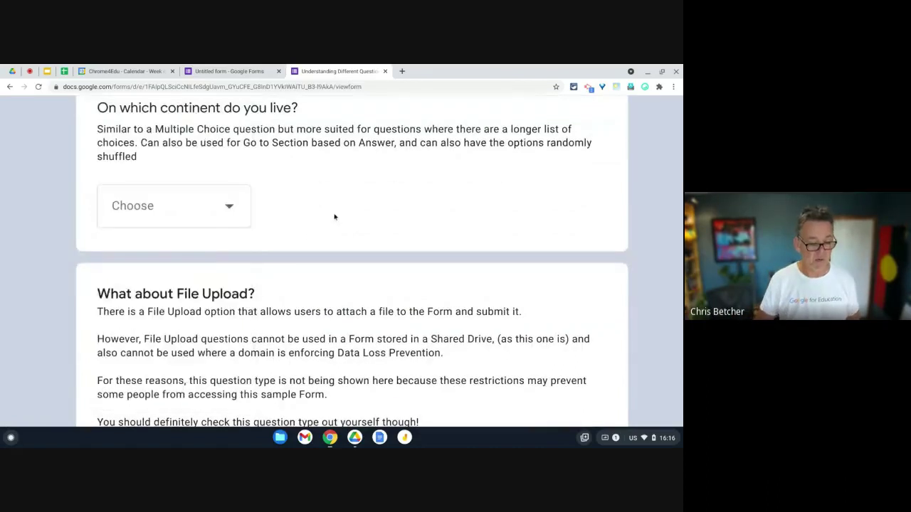
Rate the enjoyment of experiencing new cultures on the linear scale, trying 7 and settling on 3
scroll(344, 217, "down", 5)
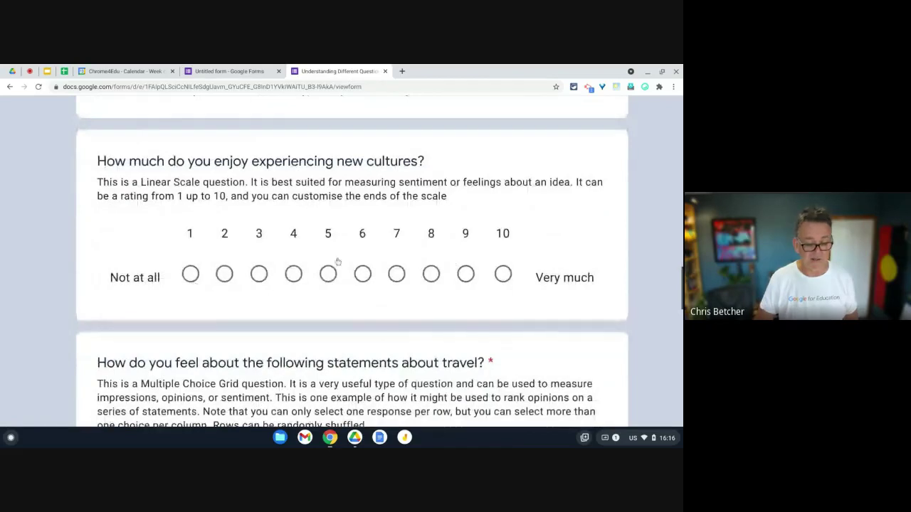
left_click(397, 274)
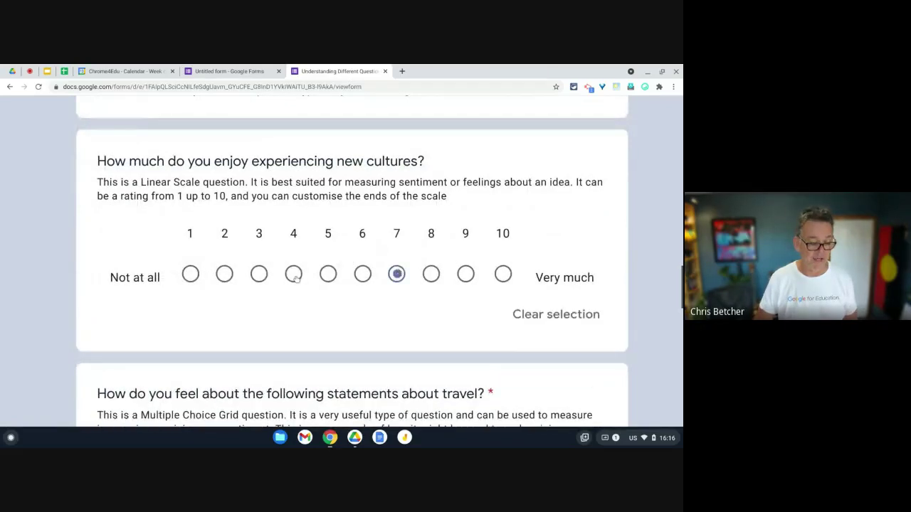
left_click(259, 274)
Answer Strongly agree for "Travel broadens the mind" in the travel statements grid
scroll(429, 233, "down", 5)
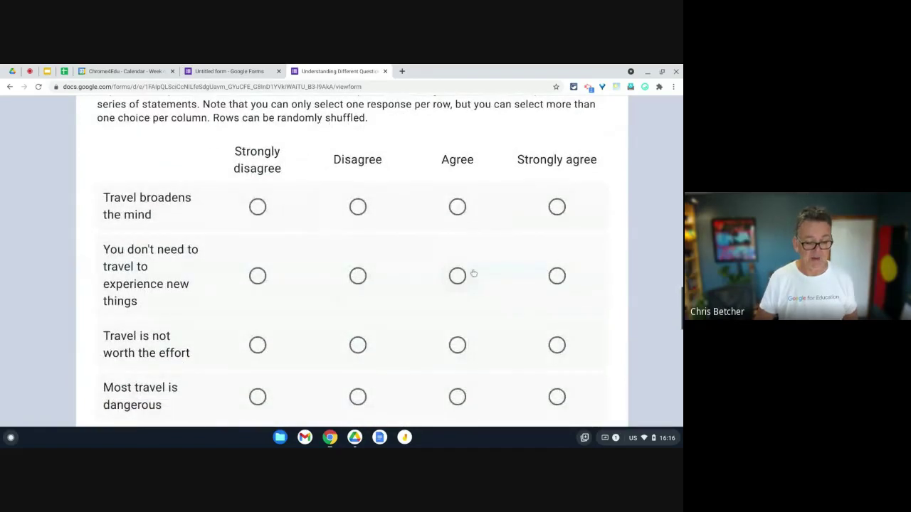
scroll(475, 272, "down", 1)
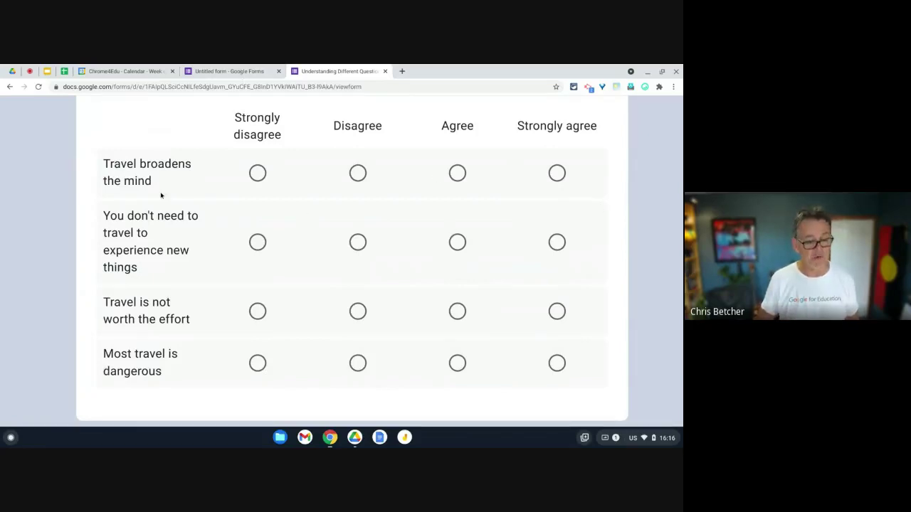
left_click(557, 174)
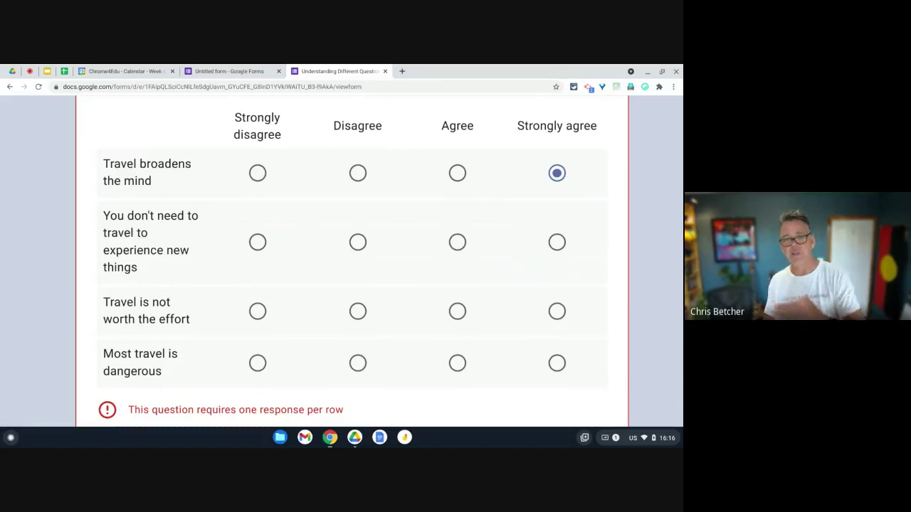
Match Indonesia with Jakarta and Thailand with Bangkok in the country and capital grid
scroll(427, 233, "down", 5)
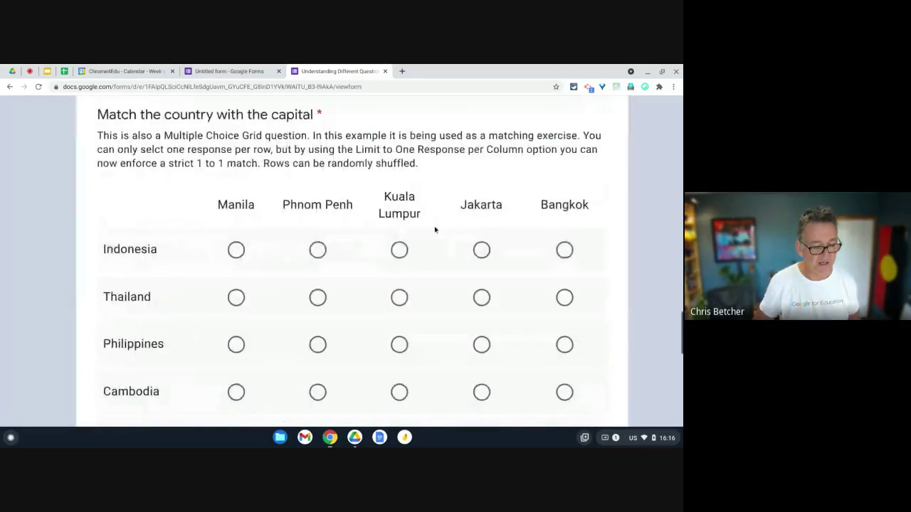
scroll(435, 229, "down", 2)
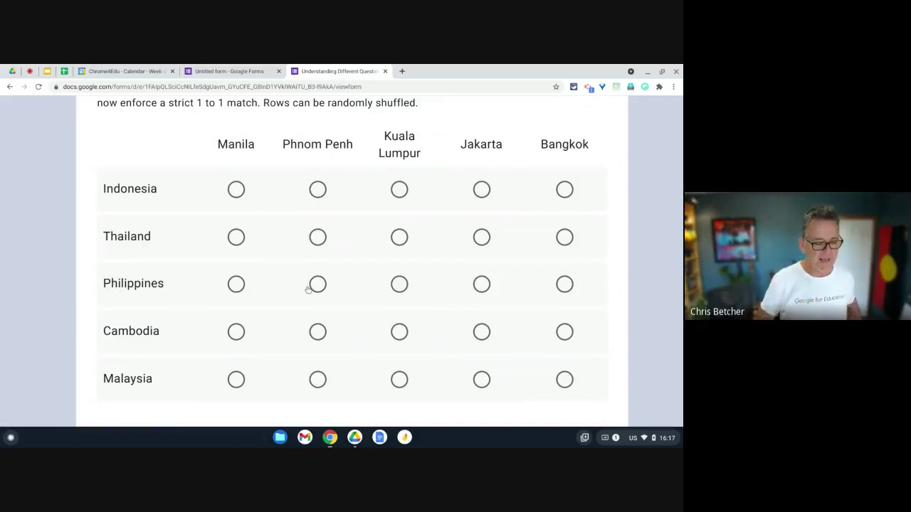
left_click(481, 190)
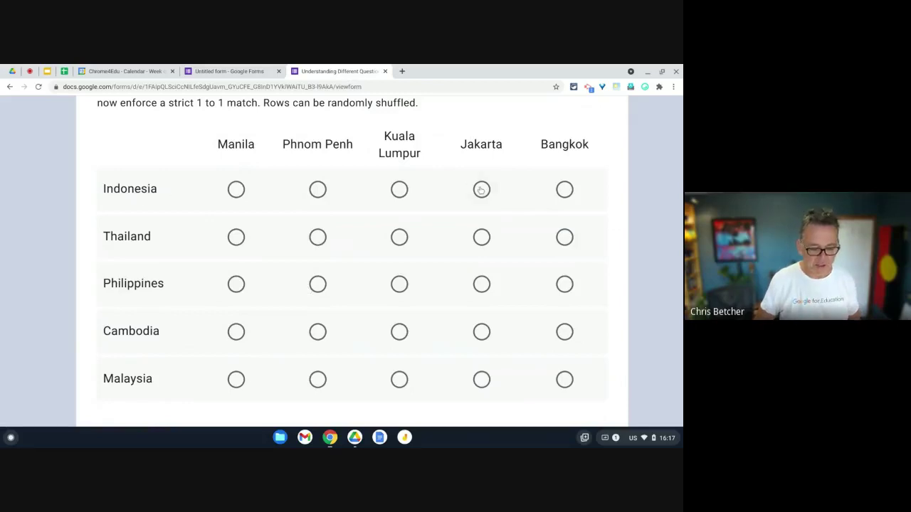
left_click(564, 237)
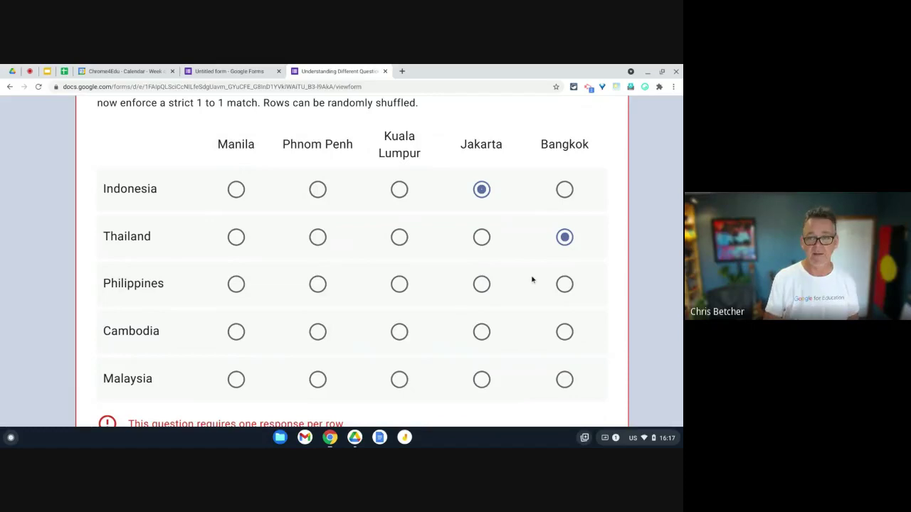
scroll(486, 196, "down", 1)
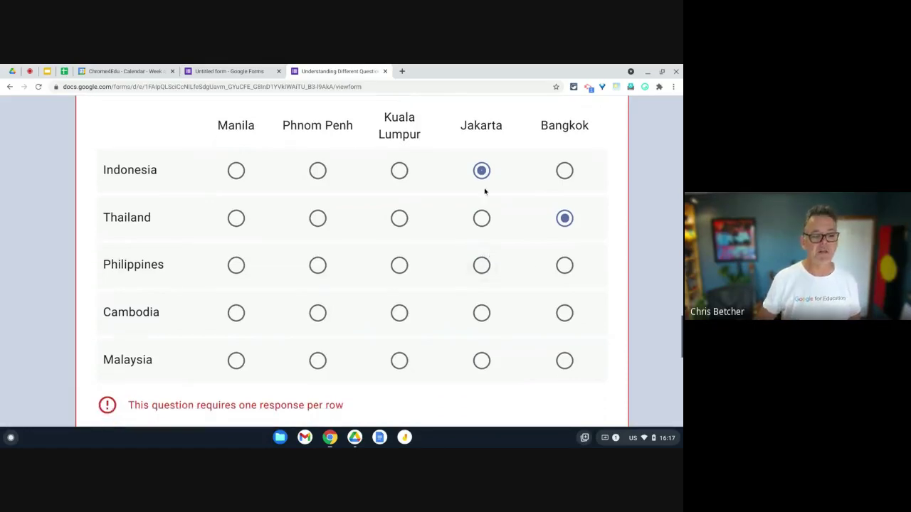
scroll(292, 341, "down", 2)
scroll(213, 374, "down", 1)
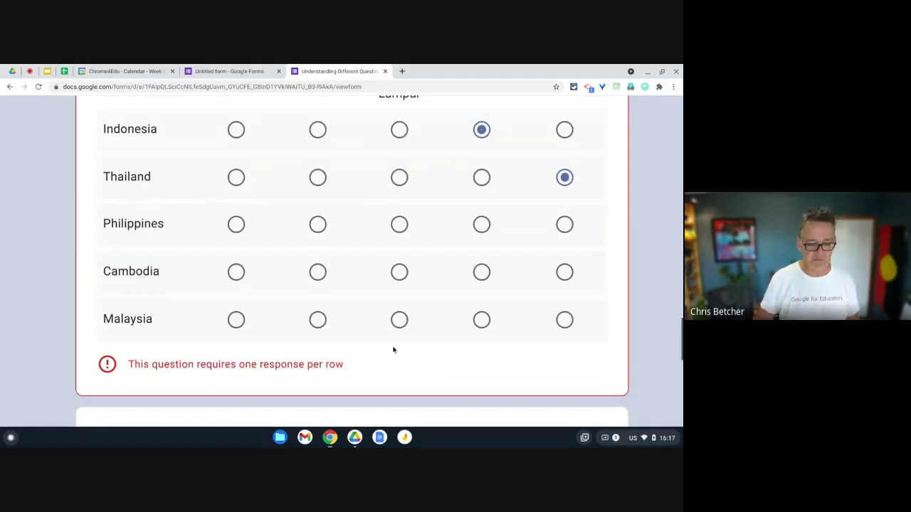
Tick Japan, New Zealand and Philippines for Dining in the tick box grid
scroll(392, 349, "down", 5)
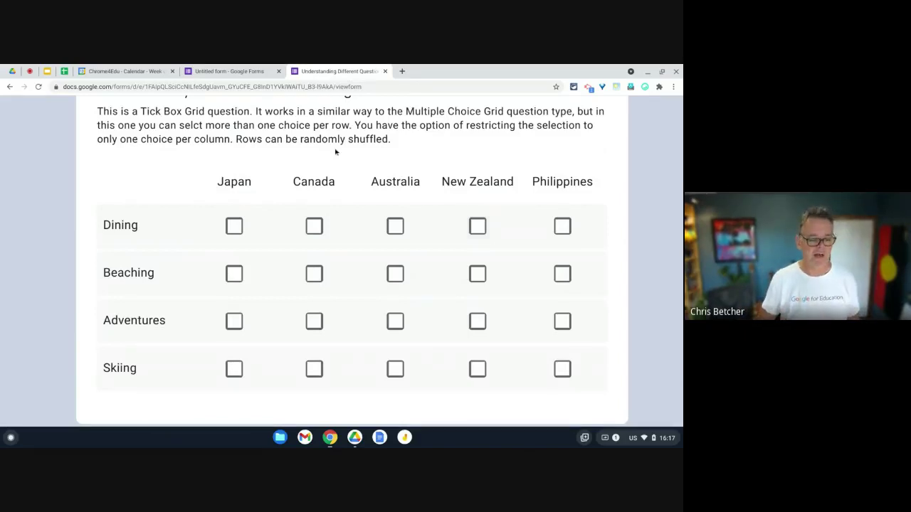
left_click(233, 226)
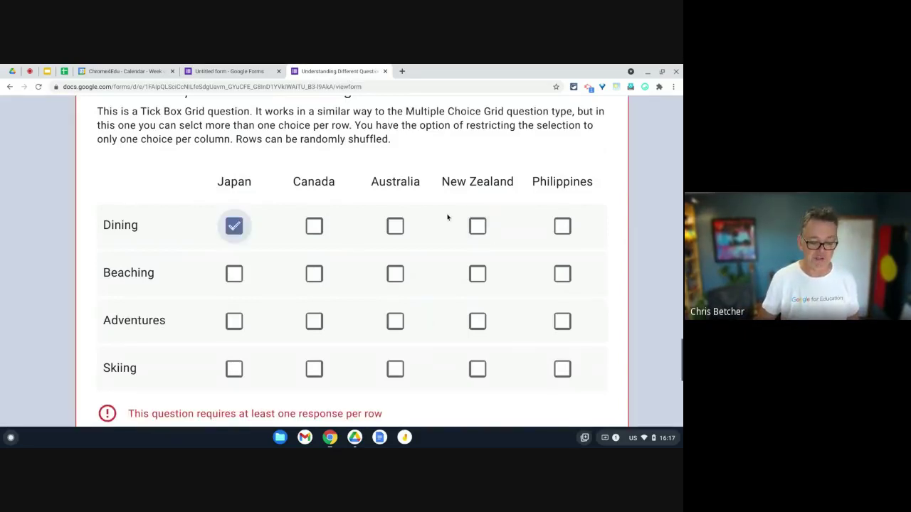
left_click(477, 226)
left_click(561, 226)
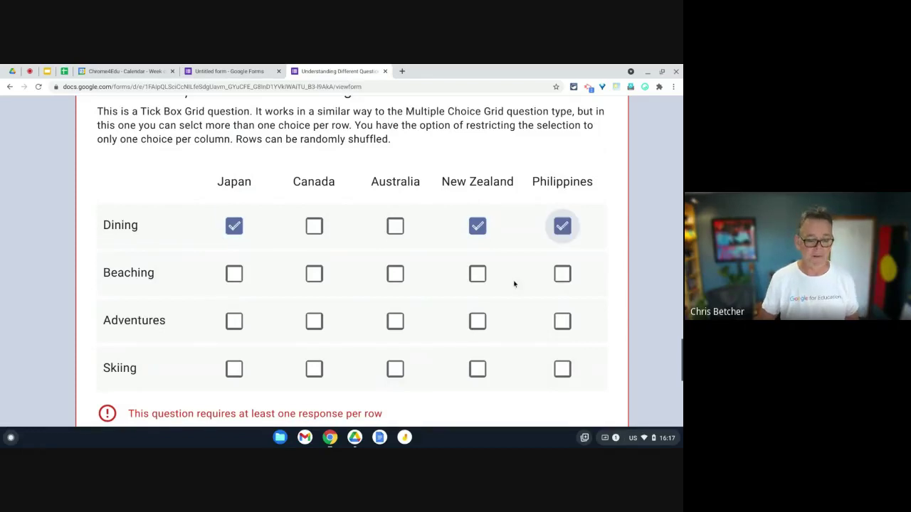
View the birthday, wake-up time and final questions, and try to continue to the form's next page
scroll(513, 284, "down", 5)
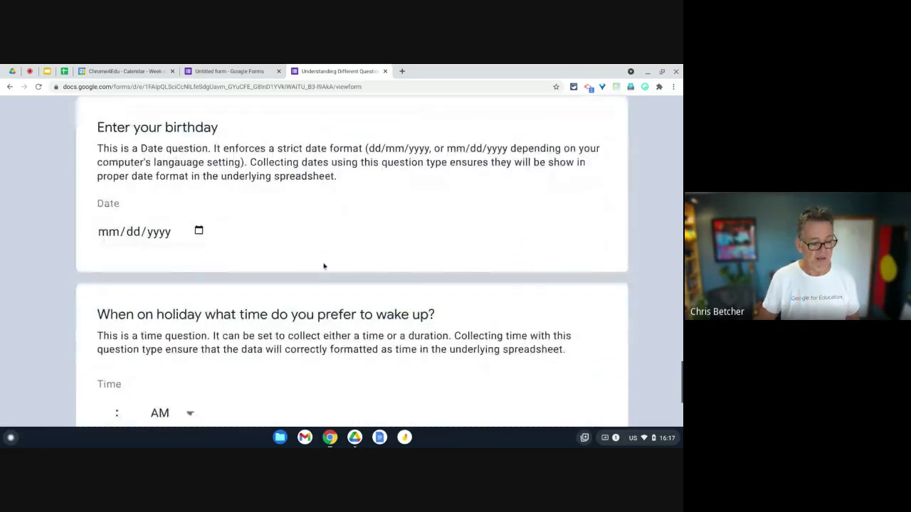
scroll(306, 263, "down", 5)
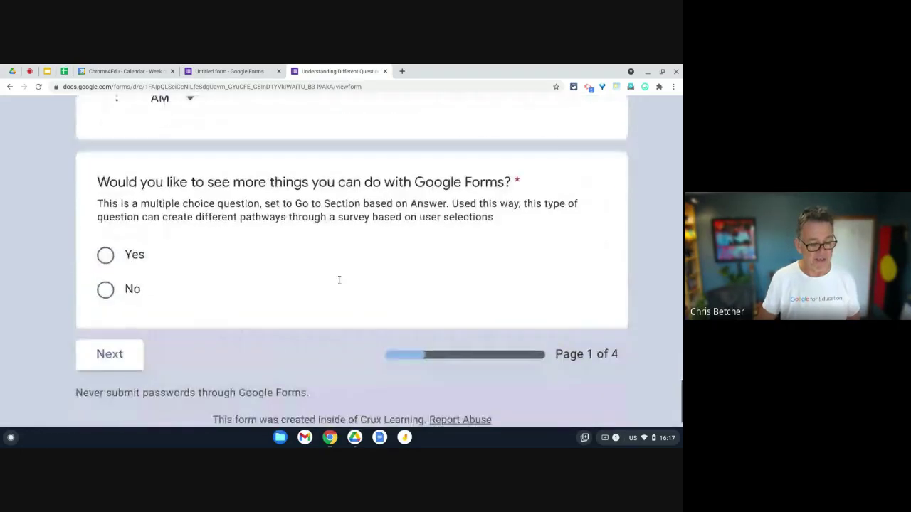
left_click(114, 356)
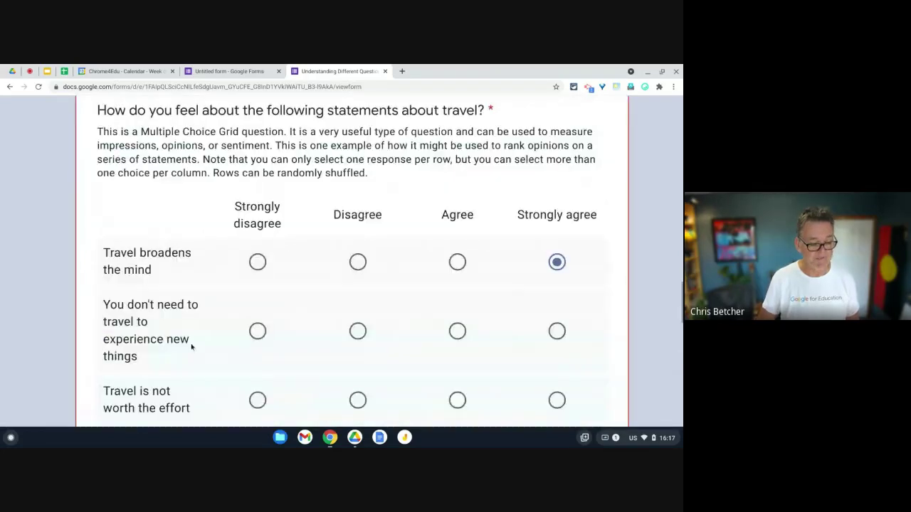
Complete the travel statements grid: Disagree for travel being dangerous, Agree for not worth the effort, Strongly disagree for not needing to travel
scroll(392, 277, "down", 3)
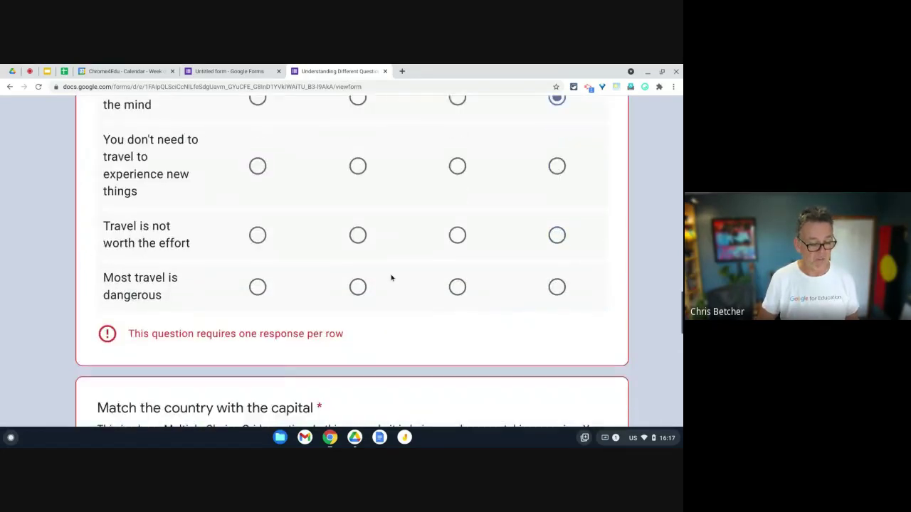
scroll(306, 202, "down", 2)
left_click(357, 175)
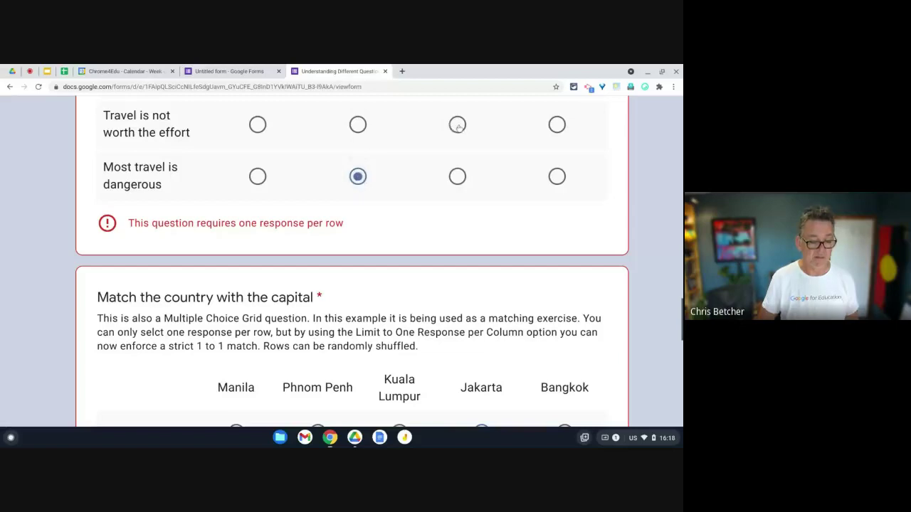
left_click(456, 124)
scroll(380, 174, "up", 1)
scroll(379, 176, "up", 2)
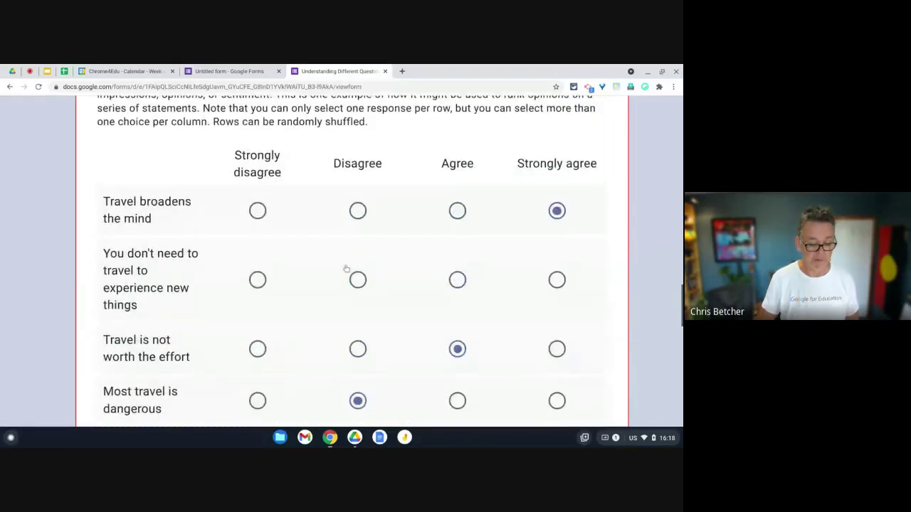
left_click(258, 280)
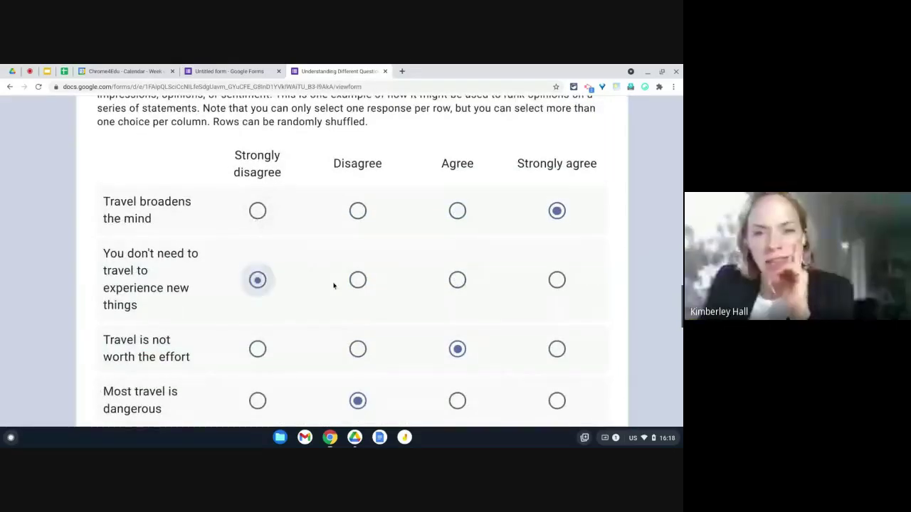
Match Philippines with Manila, Cambodia with Phnom Penh and Malaysia with Kuala Lumpur in the capitals grid
scroll(334, 284, "down", 1)
scroll(358, 380, "down", 5)
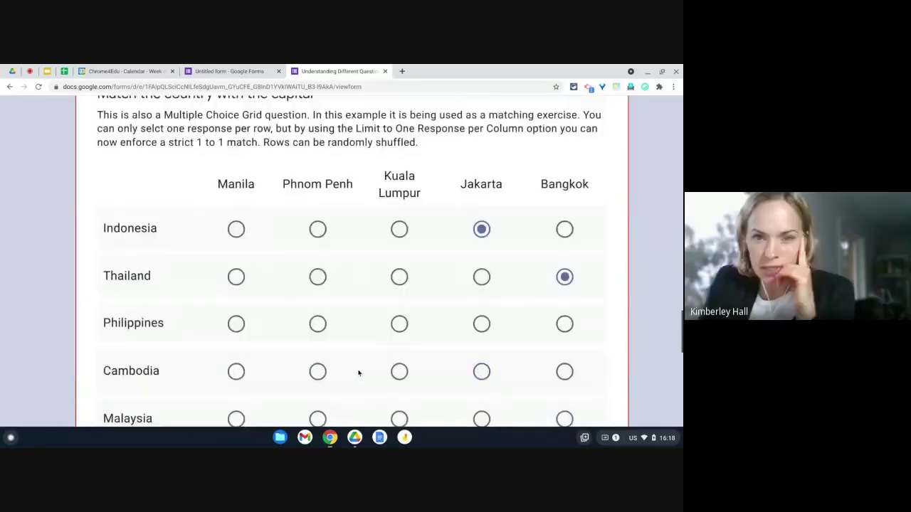
scroll(456, 288, "down", 1)
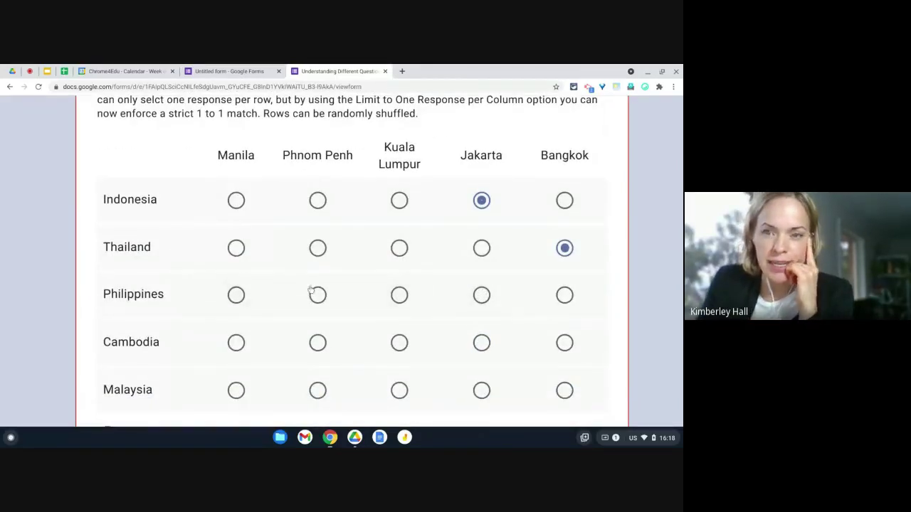
left_click(238, 296)
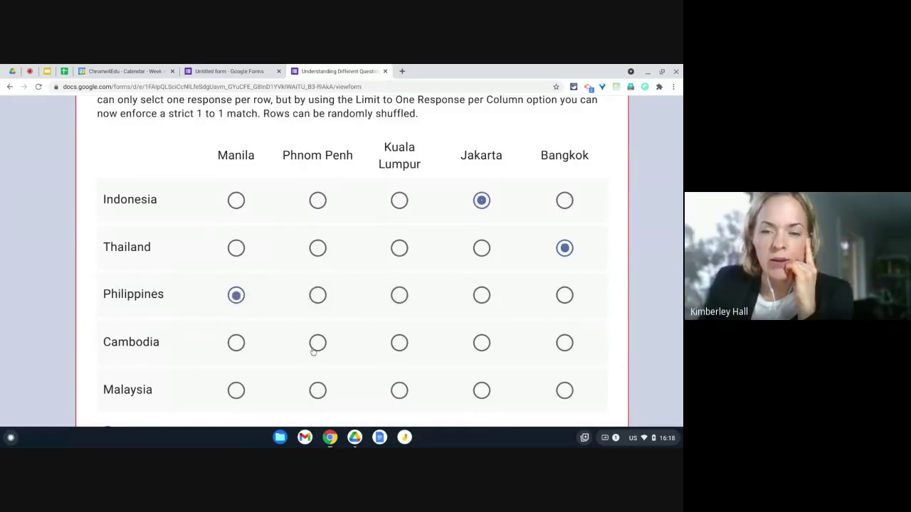
left_click(317, 344)
left_click(400, 391)
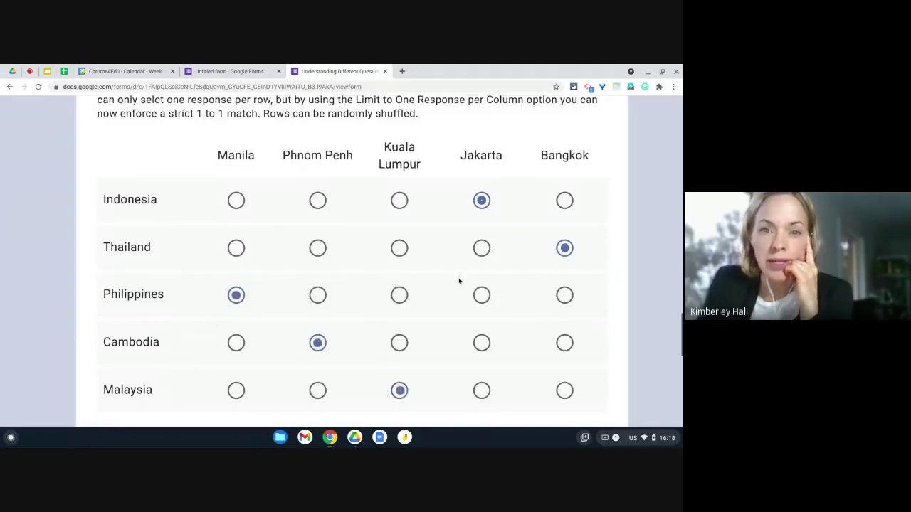
Tick Australia for Beaching, Adventures and Skiing in the tick box grid
scroll(458, 283, "down", 3)
scroll(456, 285, "down", 6)
scroll(453, 285, "up", 2)
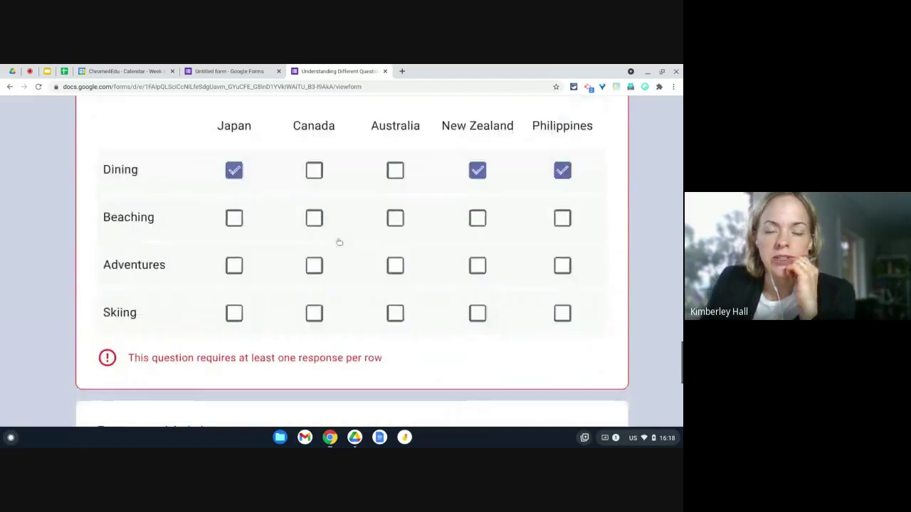
left_click(395, 217)
left_click(395, 265)
left_click(395, 313)
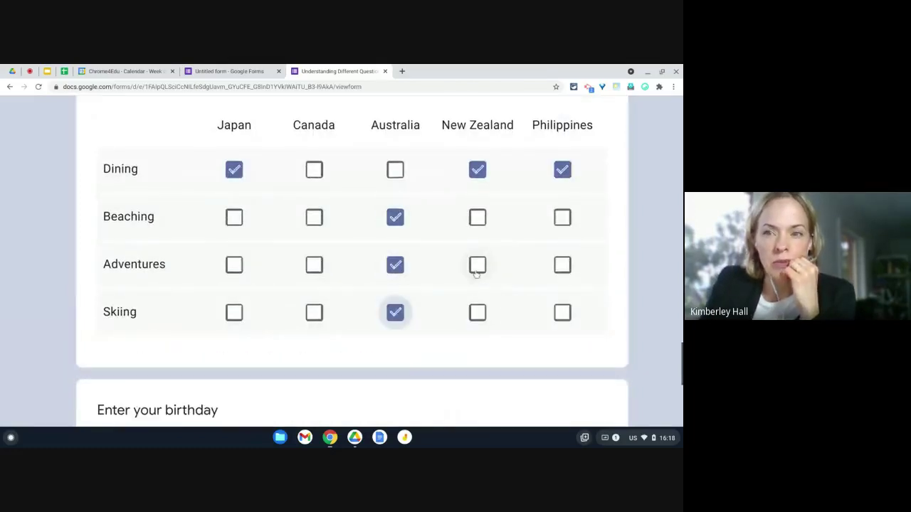
Answer Yes to seeing more things Google Forms can do and continue to the next section
scroll(476, 275, "down", 2)
scroll(476, 275, "down", 10)
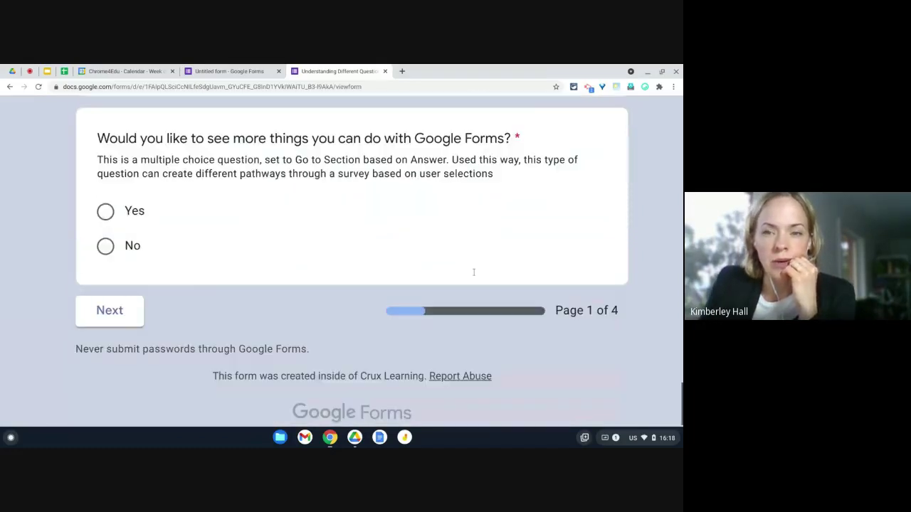
left_click(106, 212)
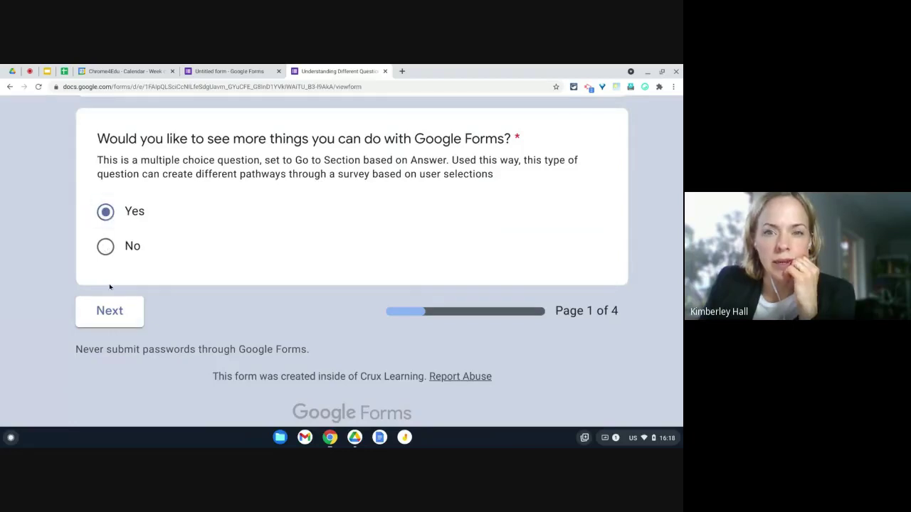
left_click(111, 315)
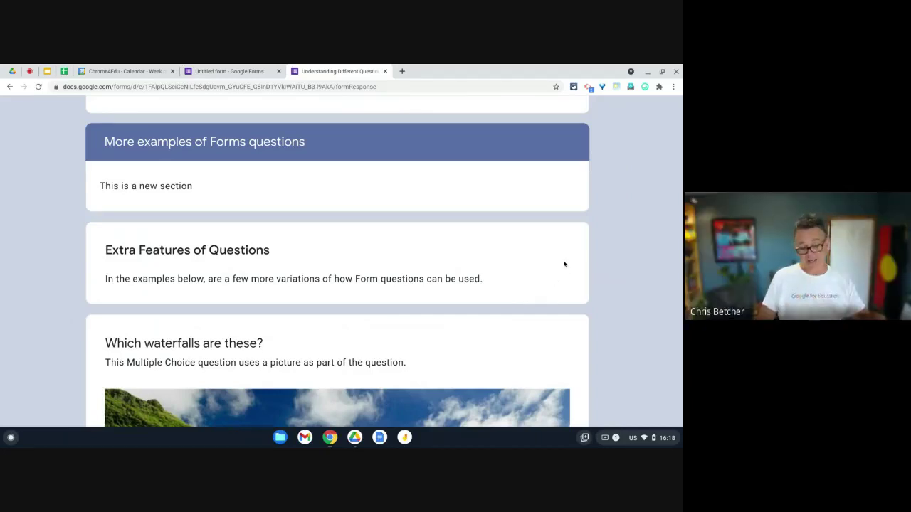
Examine the extra examples section, including the waterfall picture question, the picture answer choices and the standalone video
scroll(562, 265, "down", 4)
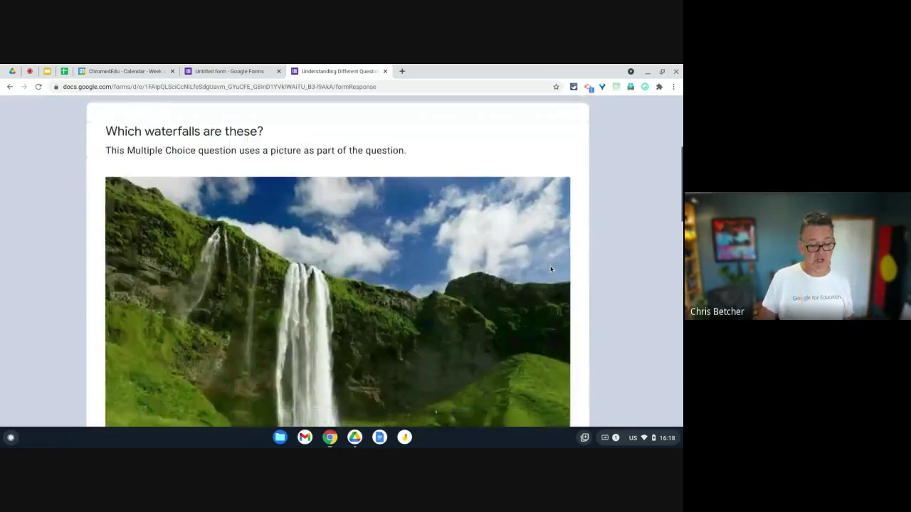
scroll(550, 269, "down", 1)
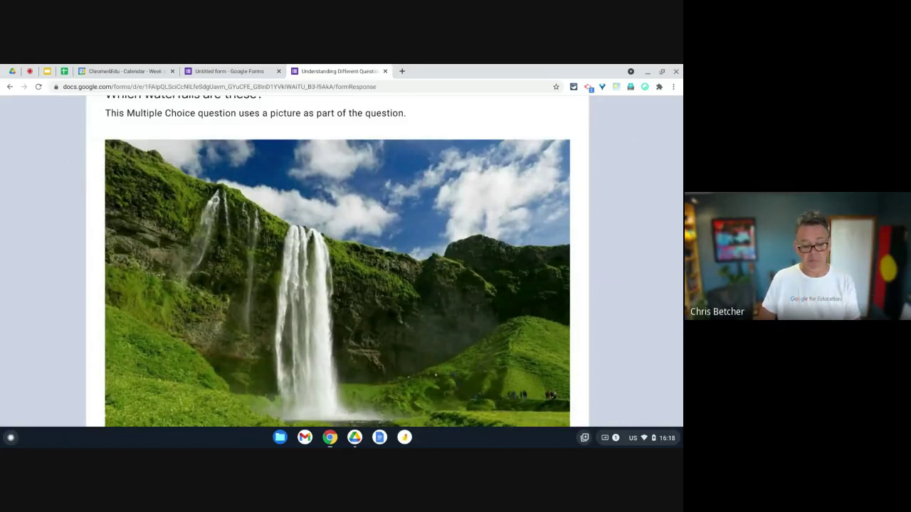
scroll(550, 269, "down", 2)
scroll(550, 269, "down", 5)
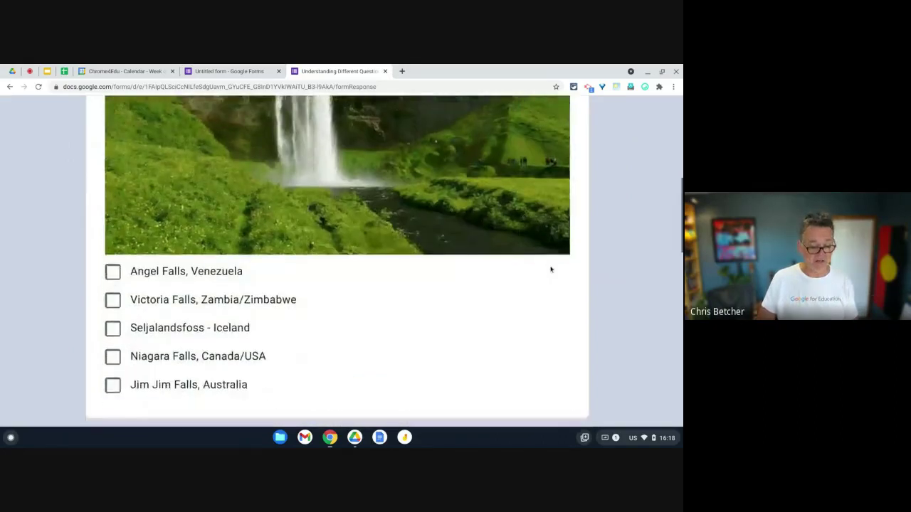
scroll(550, 269, "down", 2)
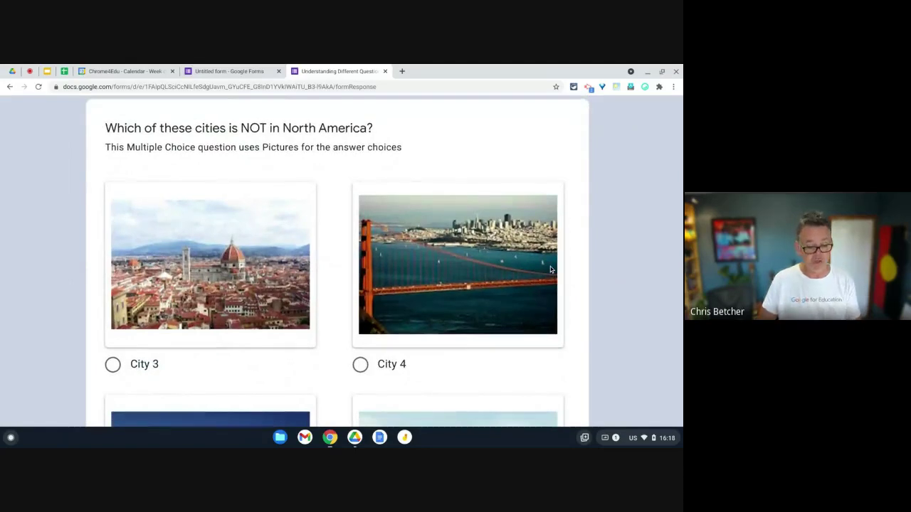
scroll(550, 269, "down", 3)
scroll(550, 269, "down", 5)
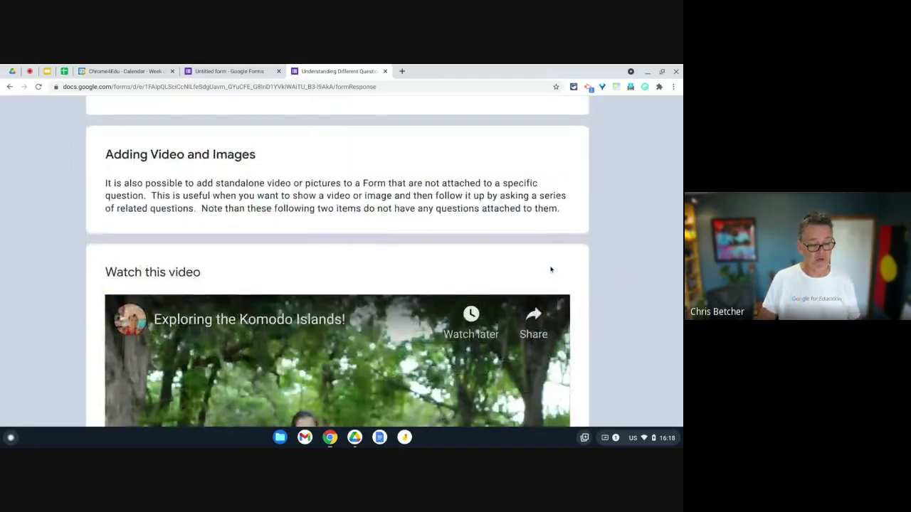
View the standalone Komodo Islands video and the map of Indonesia, and continue to the form's final section
scroll(550, 269, "down", 3)
scroll(550, 269, "down", 5)
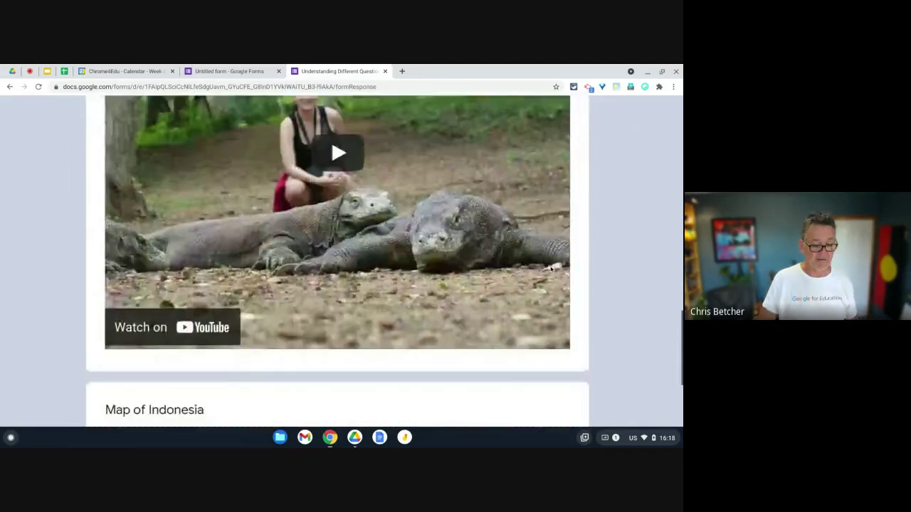
scroll(550, 269, "down", 2)
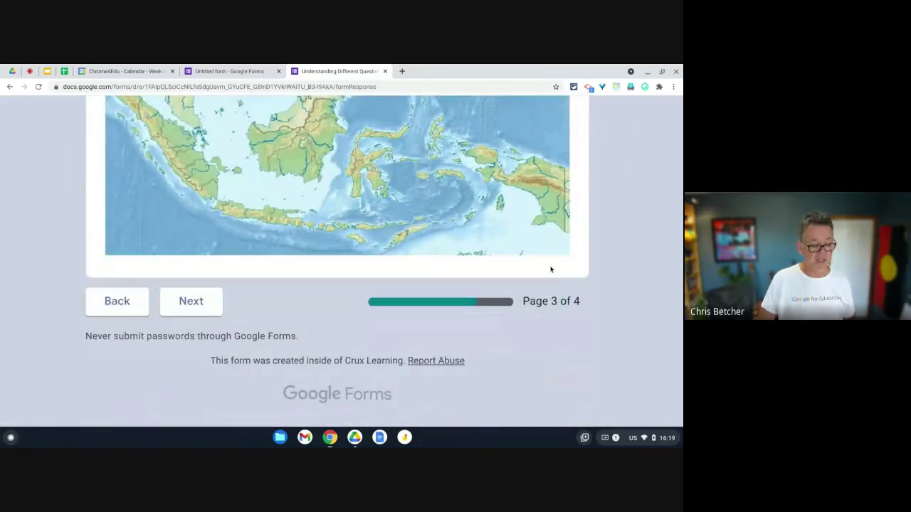
left_click(217, 311)
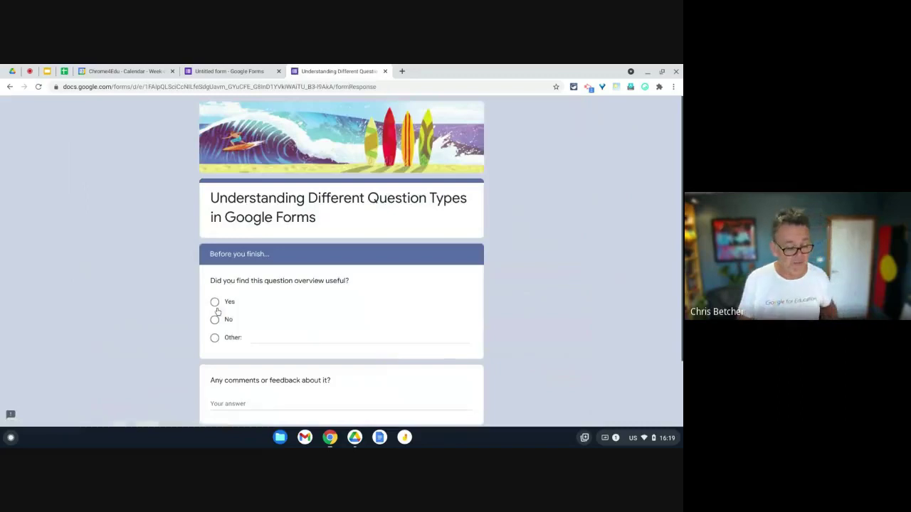
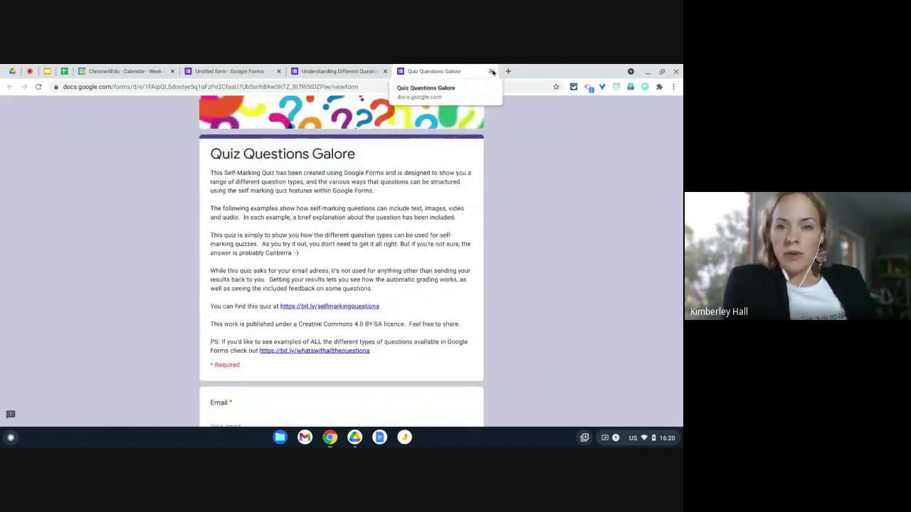
Try the Make this a quiz option in the untitled form's settings and close them without saving
left_click(271, 70)
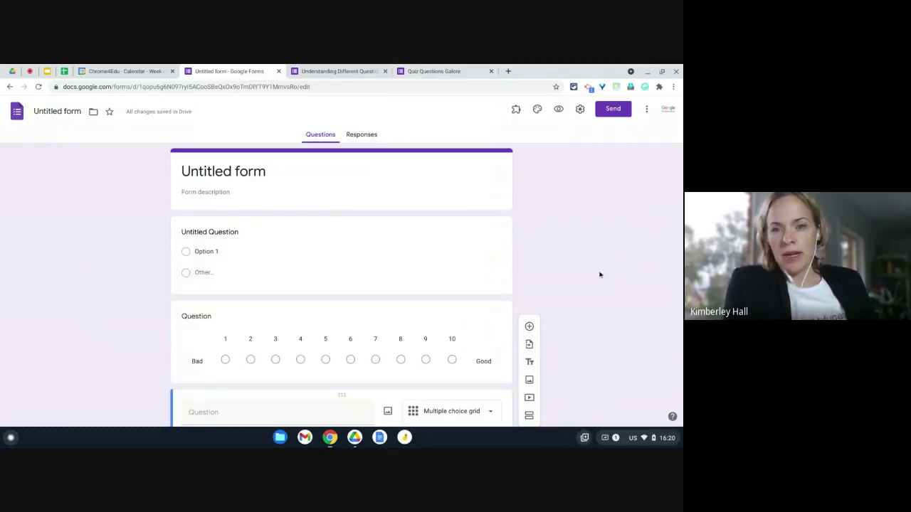
scroll(601, 268, "down", 1)
scroll(600, 268, "down", 2)
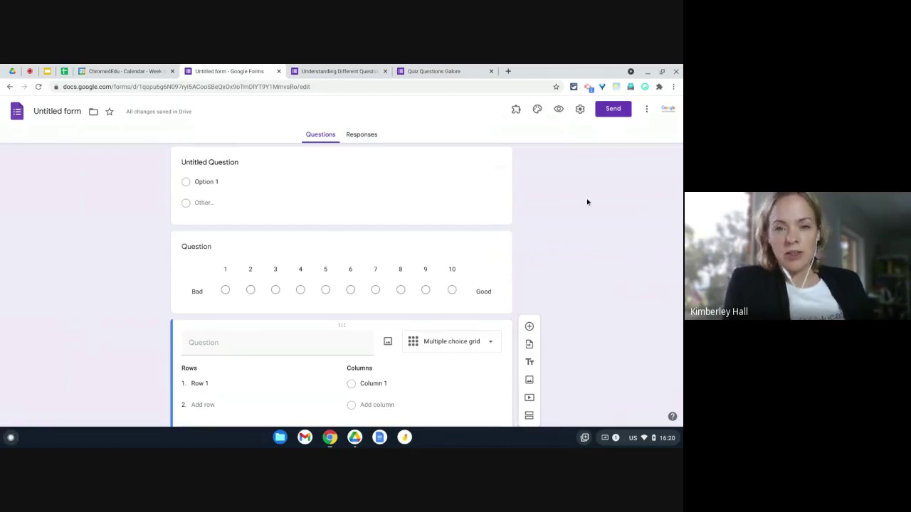
scroll(587, 202, "up", 2)
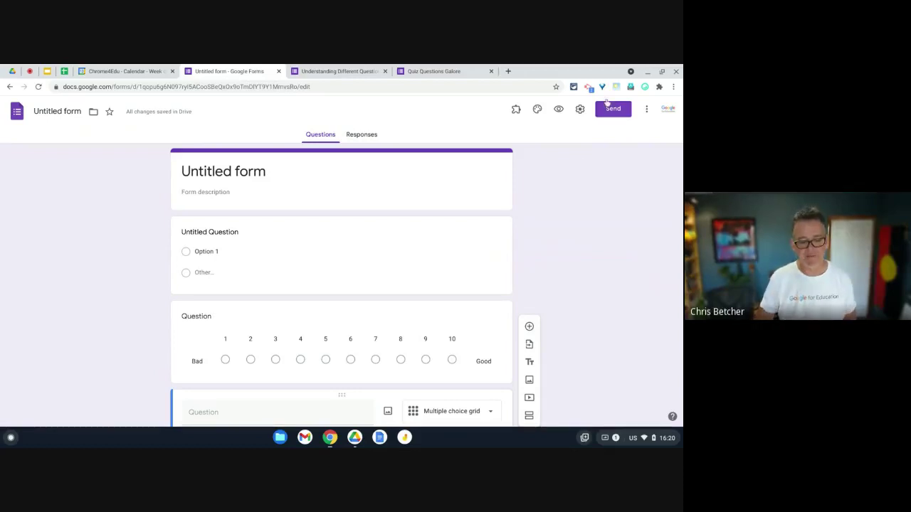
left_click(581, 108)
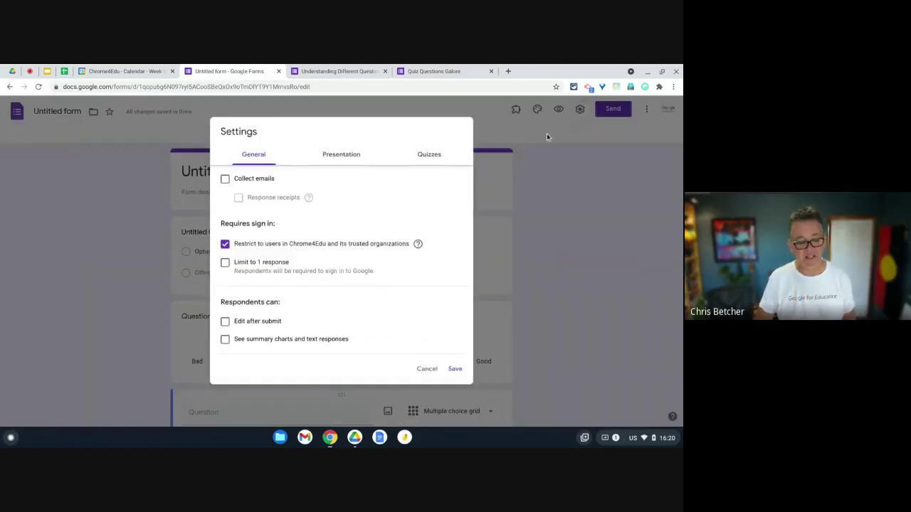
left_click(445, 156)
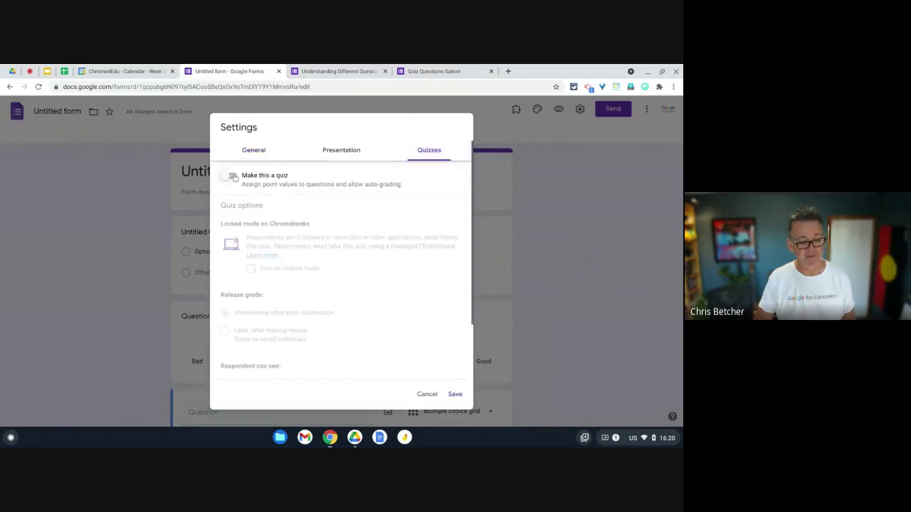
left_click(232, 176)
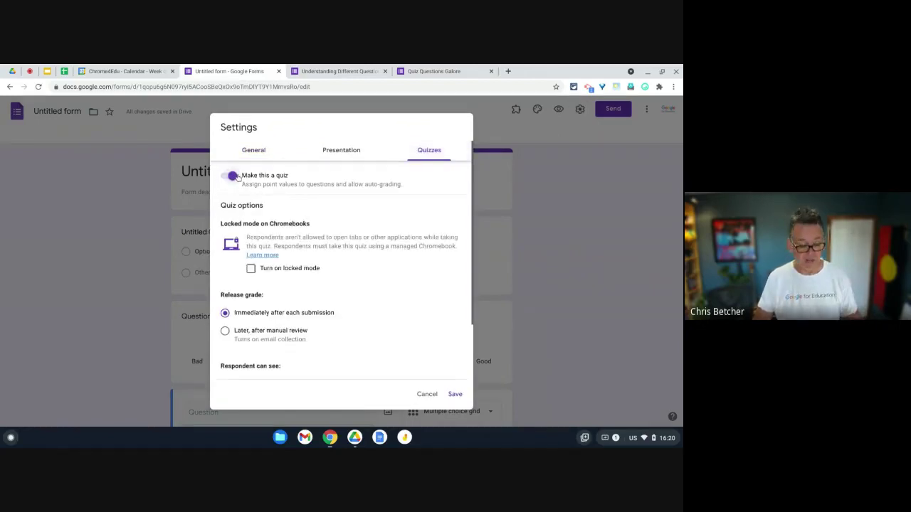
left_click(232, 176)
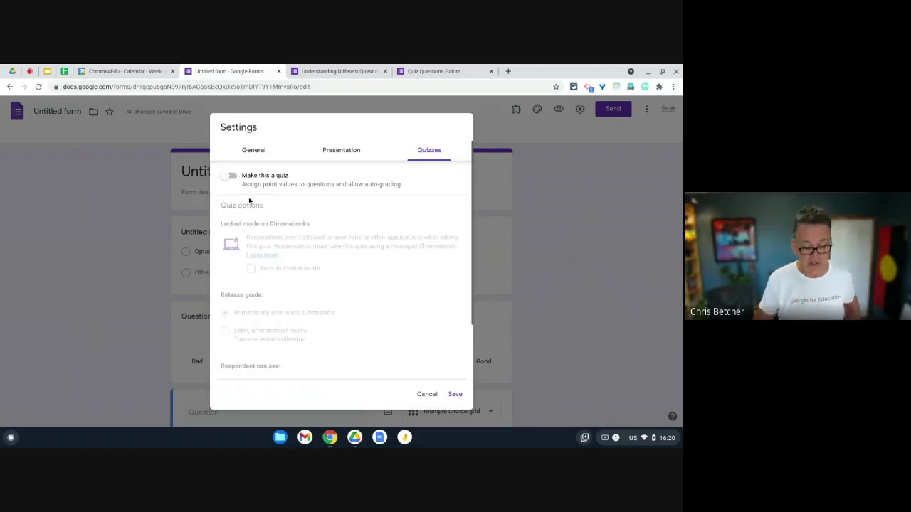
left_click(426, 393)
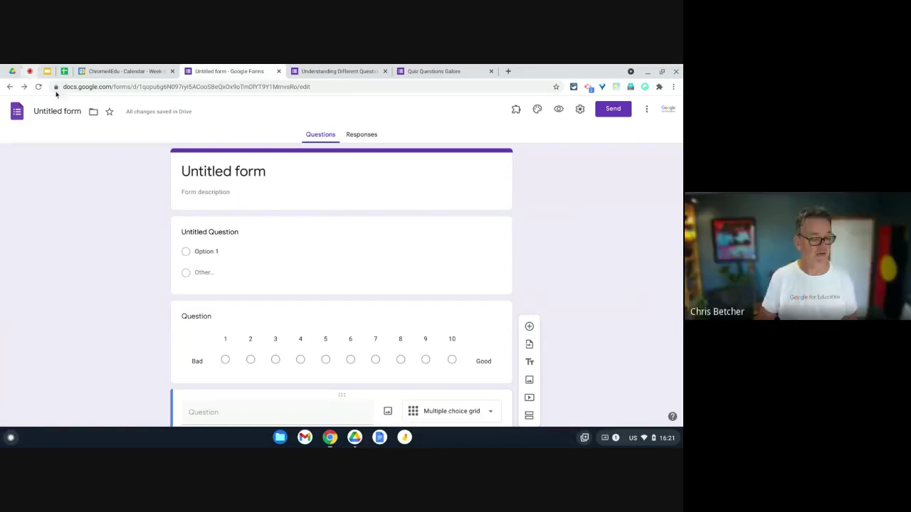
Examine the Google Forms options for creating a new file in the Data and Assessment folder of Google Drive
left_click(12, 71)
left_click(39, 141)
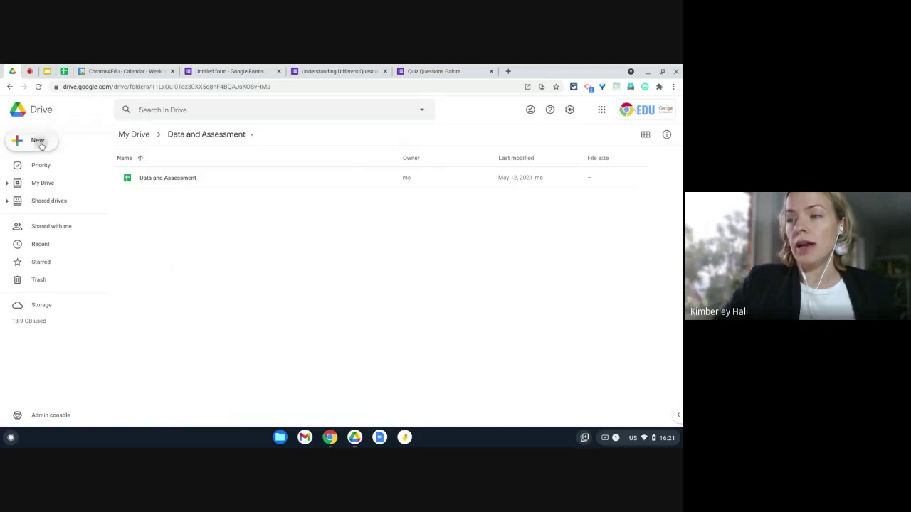
mouse_move(126, 245)
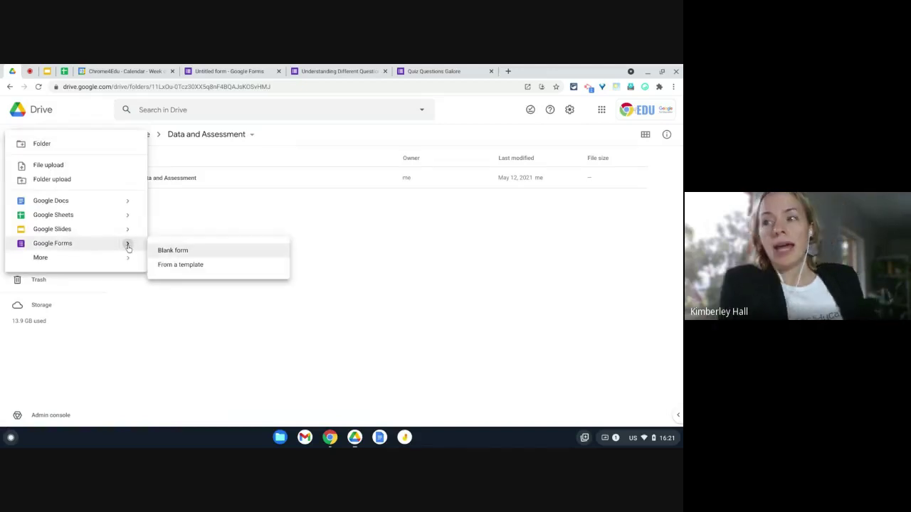
mouse_move(126, 260)
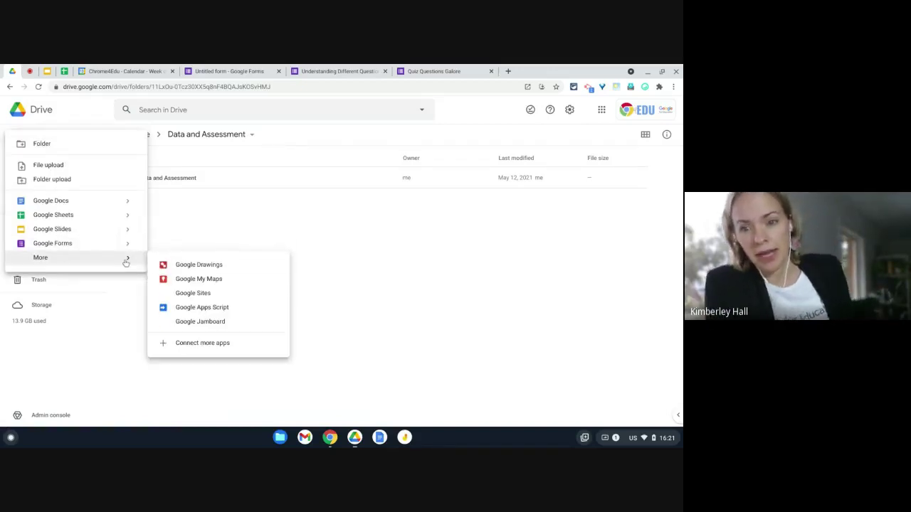
left_click(211, 207)
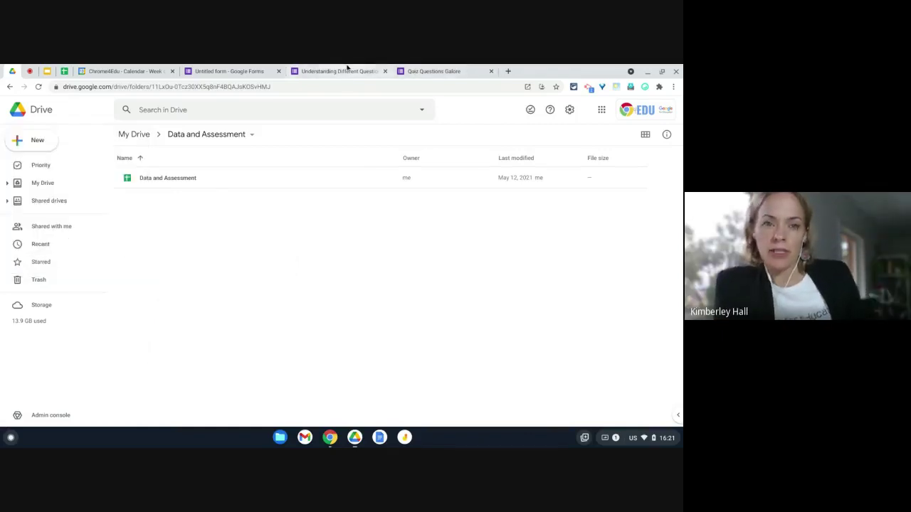
Create a linked response spreadsheet from the responses of the untitled form
left_click(441, 70)
left_click(229, 71)
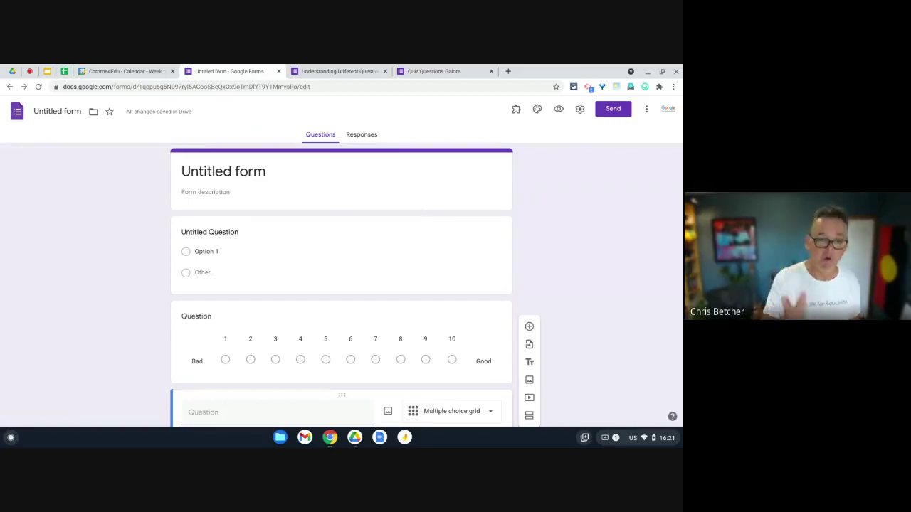
left_click(362, 135)
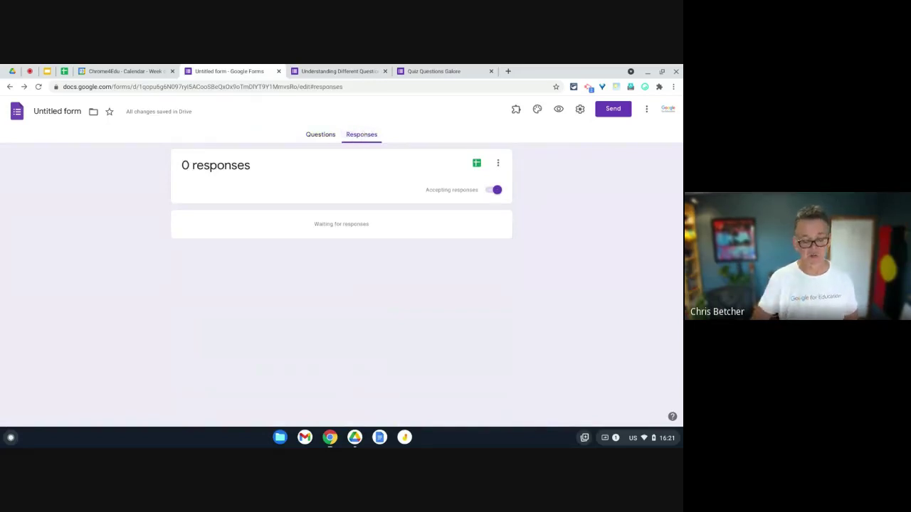
left_click(476, 164)
left_click(443, 219)
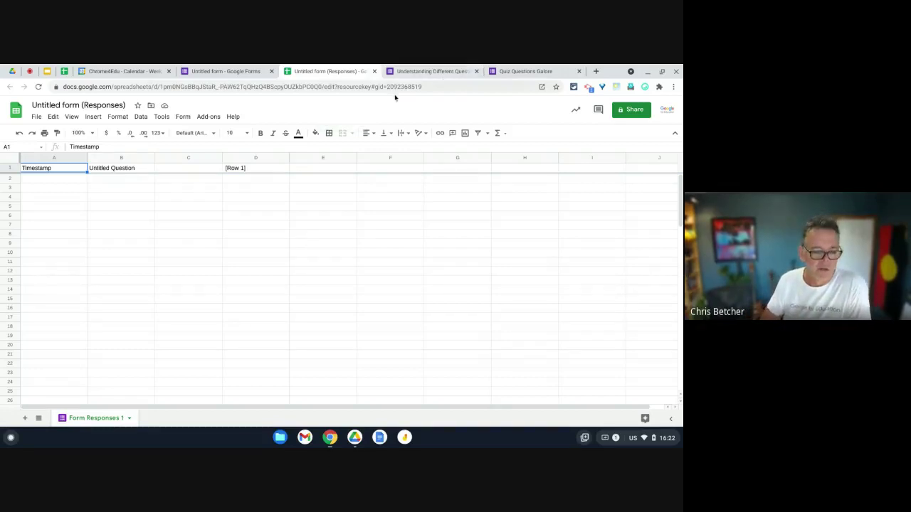
Close the response sheet and all open forms, and show the Data and Assessment spreadsheet in Google Sheets full screen
left_click(373, 72)
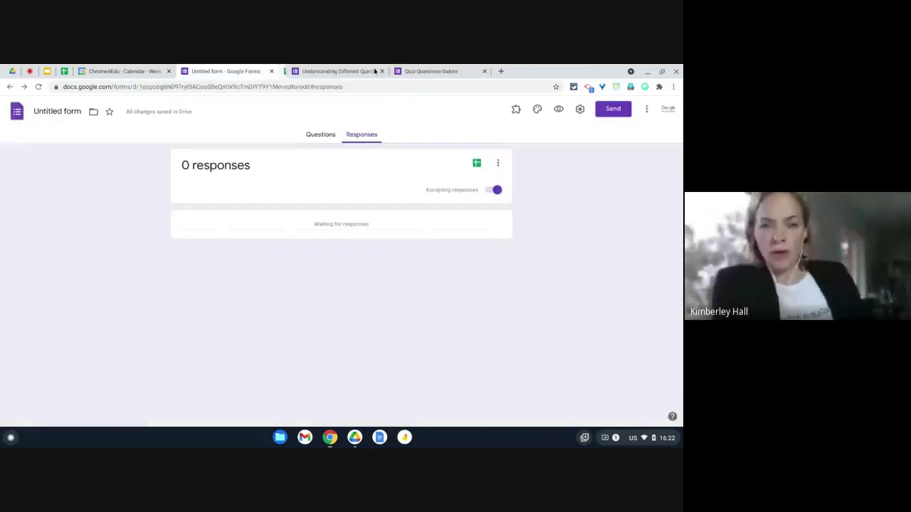
left_click(271, 72)
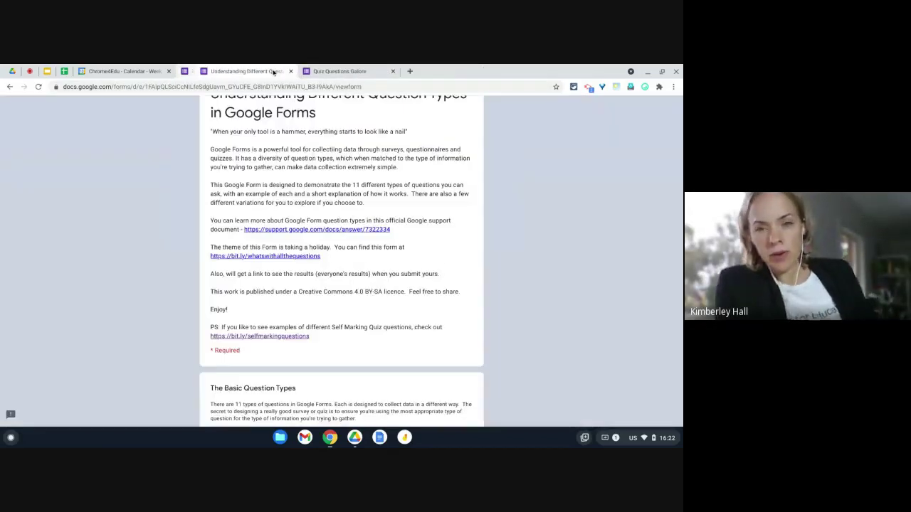
left_click(273, 72)
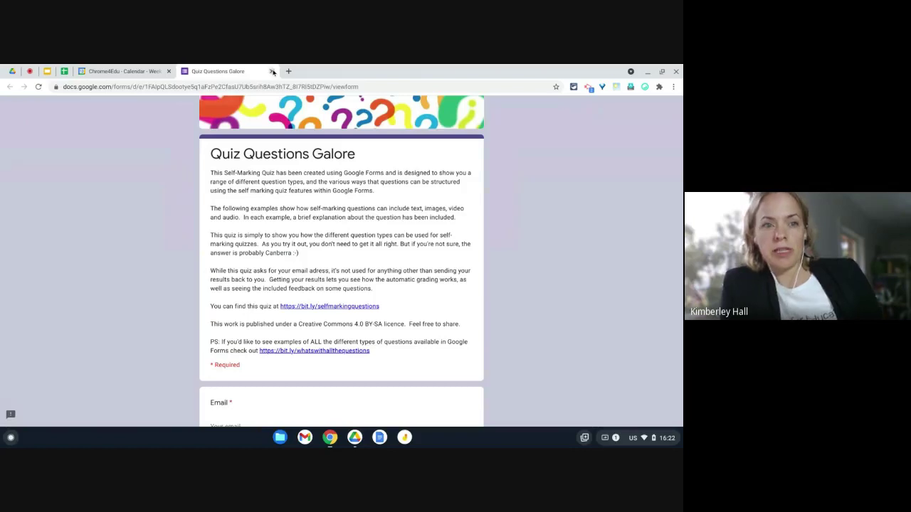
left_click(272, 72)
left_click(64, 71)
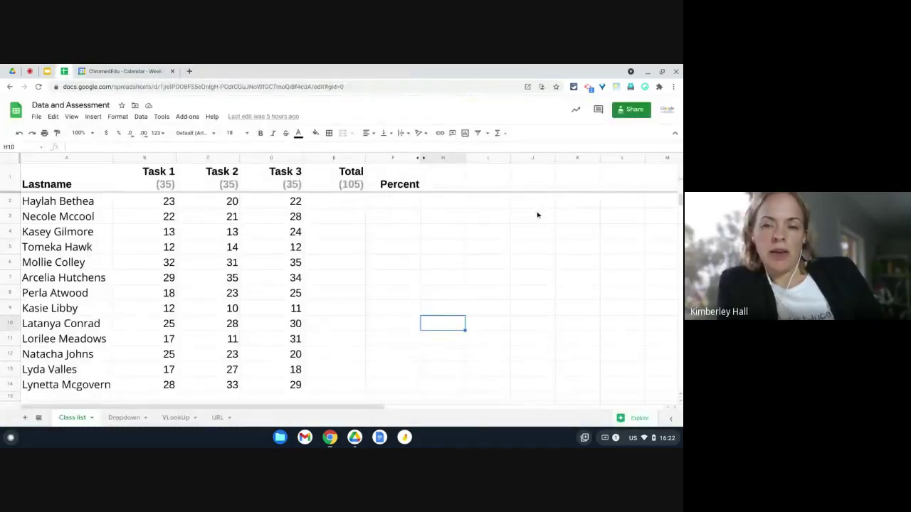
key("F11")
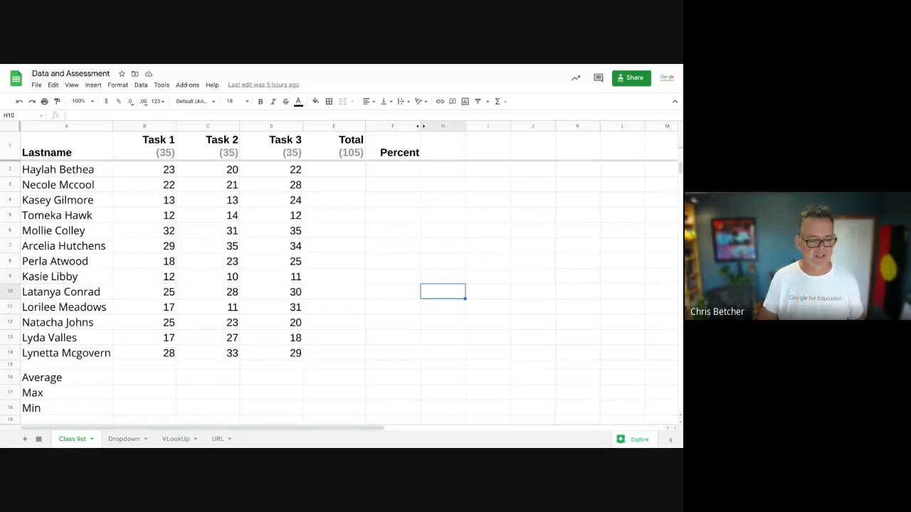
Examine the available spreadsheet functions and their categories for the first Total cell, E2
left_click(347, 173)
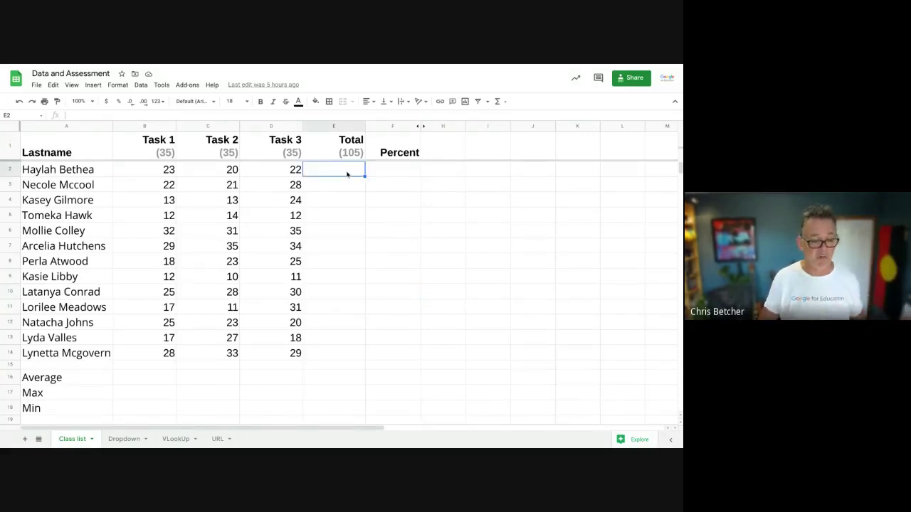
left_click(505, 103)
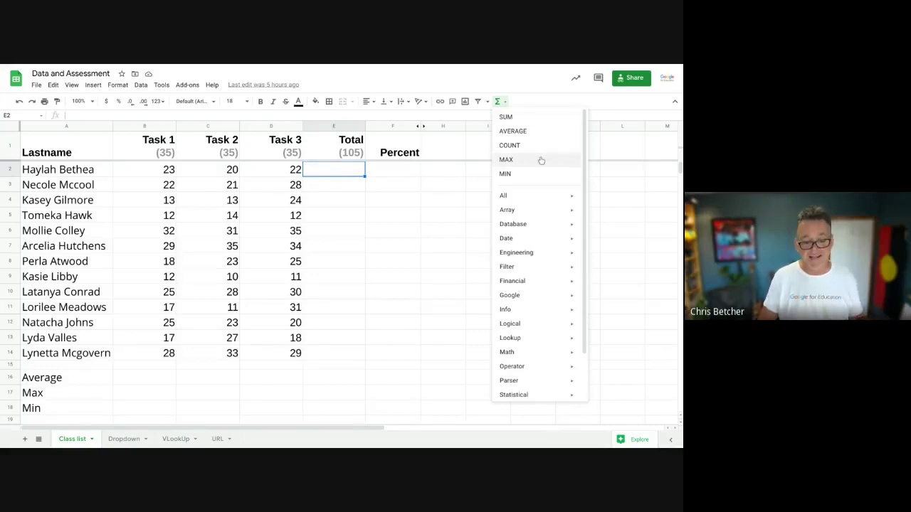
mouse_move(528, 211)
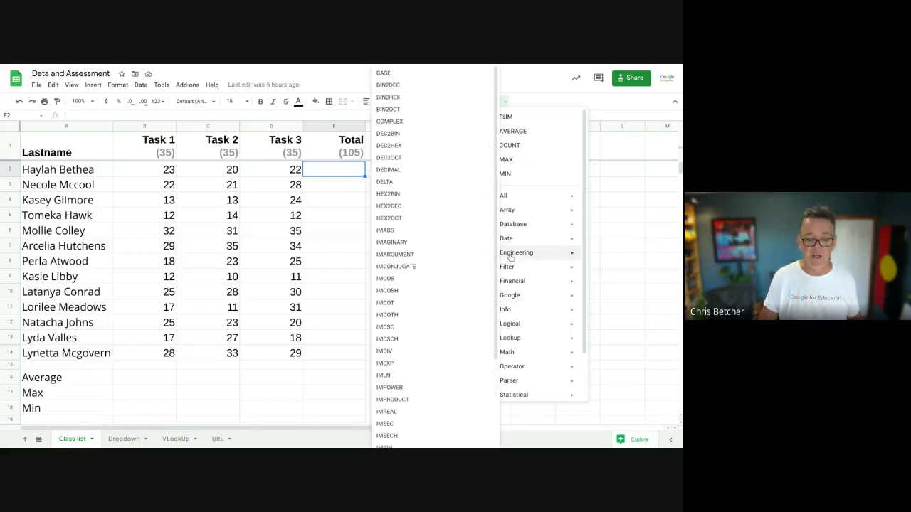
mouse_move(508, 270)
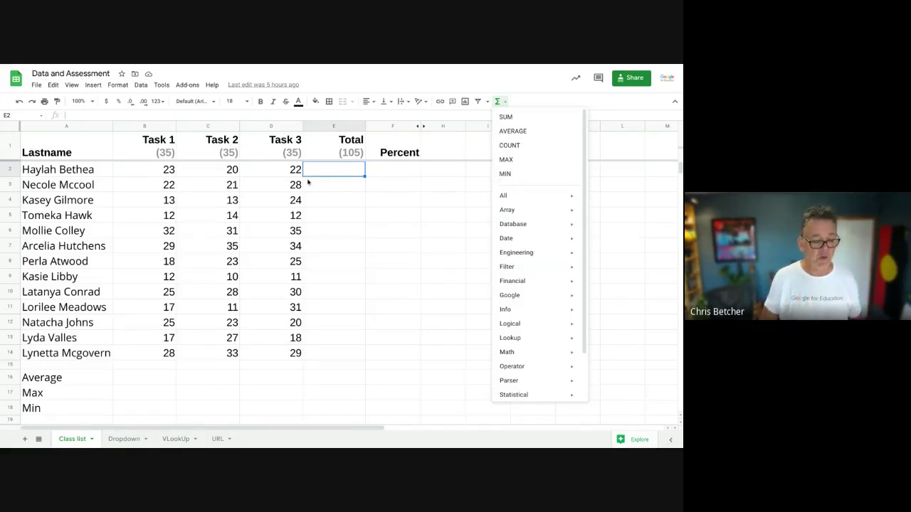
left_click(332, 171)
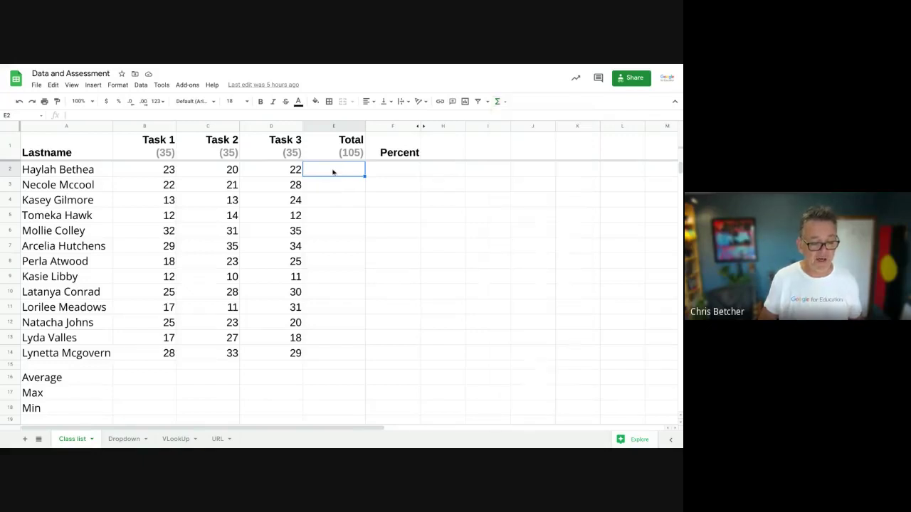
Insert a SUM of B2:D2 in cell E2 and accept the suggested autofill for the rest of the Total column
left_click(498, 102)
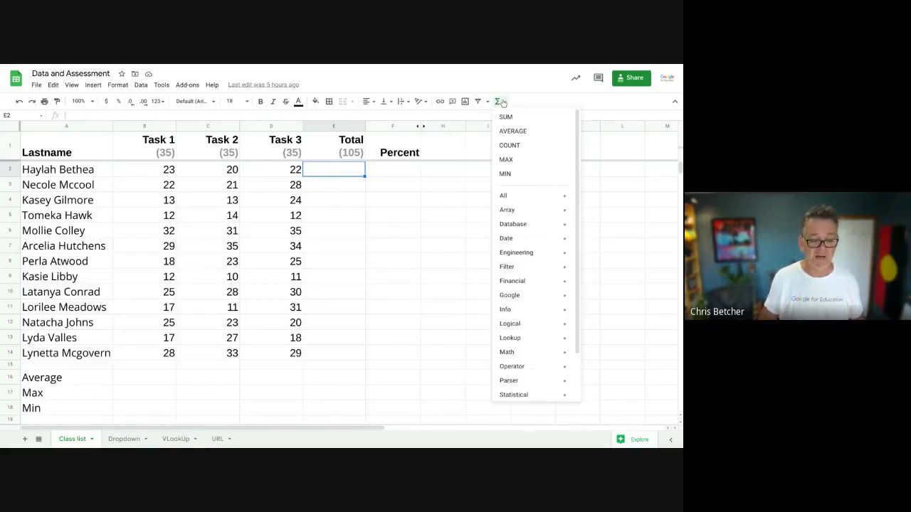
left_click(506, 116)
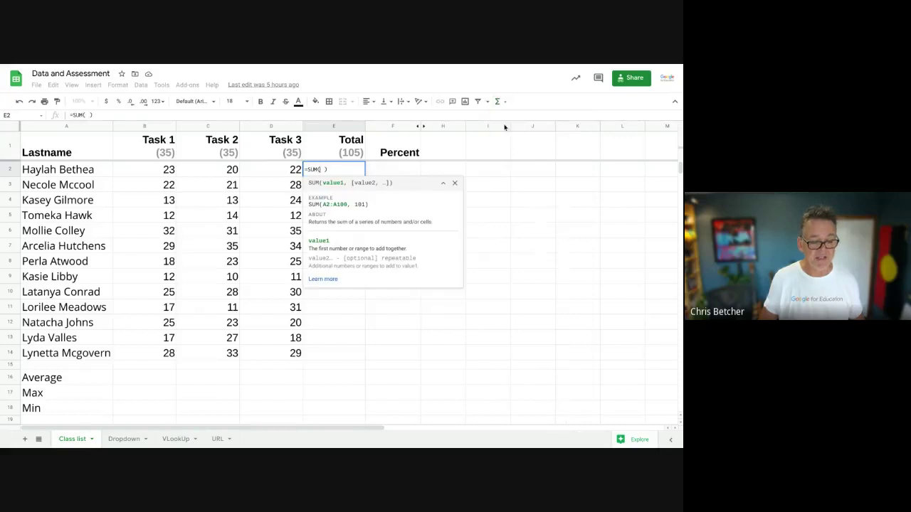
left_click(162, 175)
left_click_drag(162, 175, 263, 167)
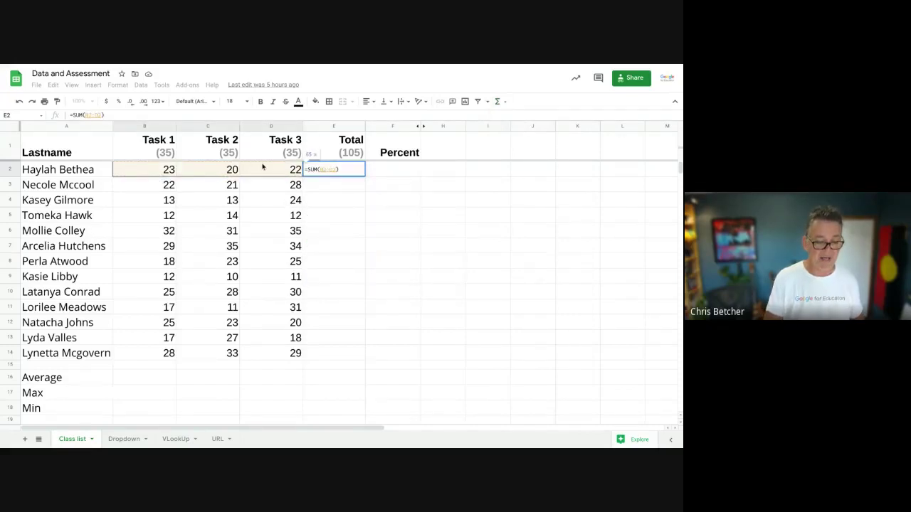
key("Return")
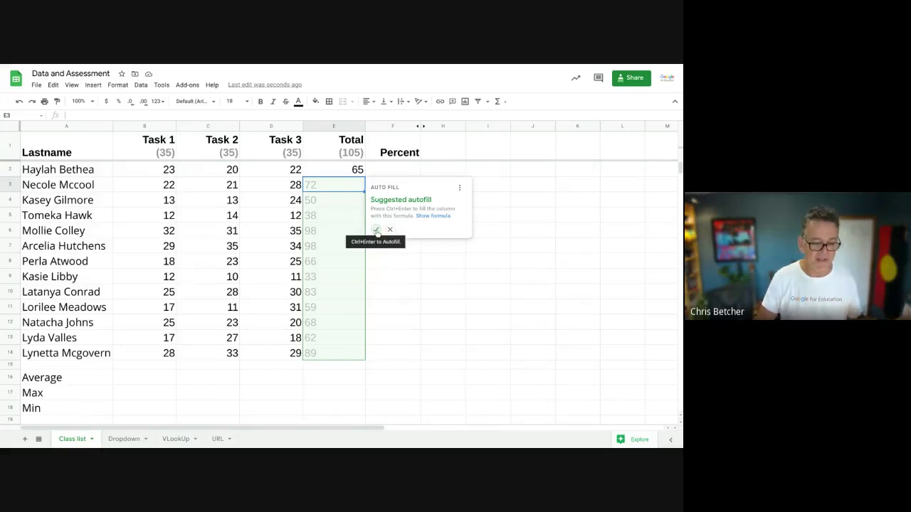
left_click(376, 229)
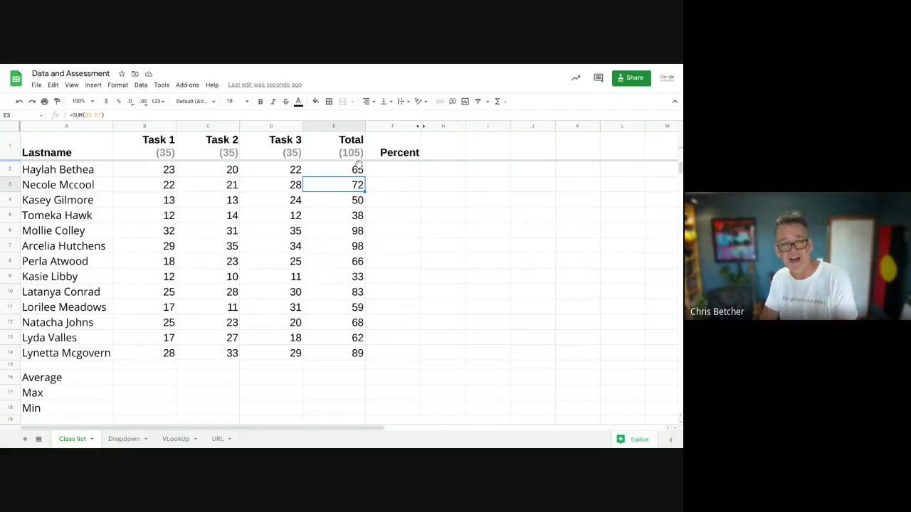
Calculate the Percent column by entering =E2/105 in F2 and filling the formula down to F14
left_click(395, 173)
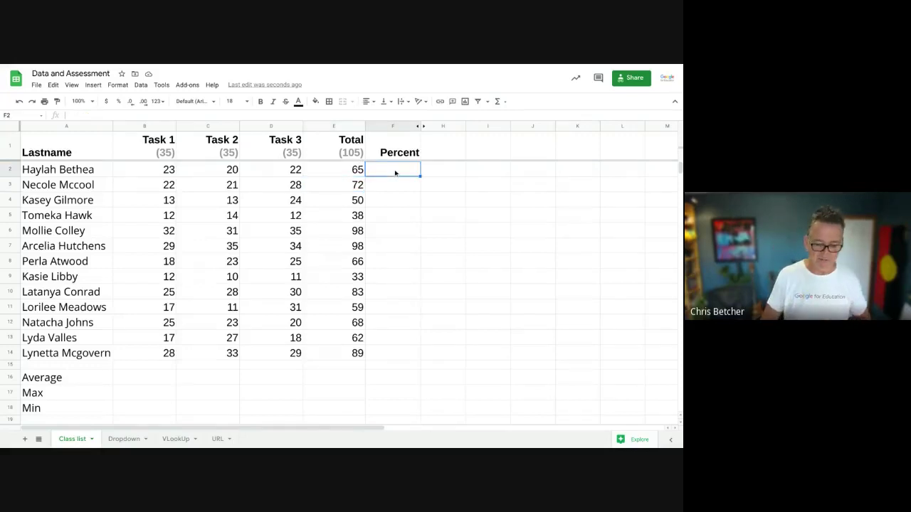
type("=")
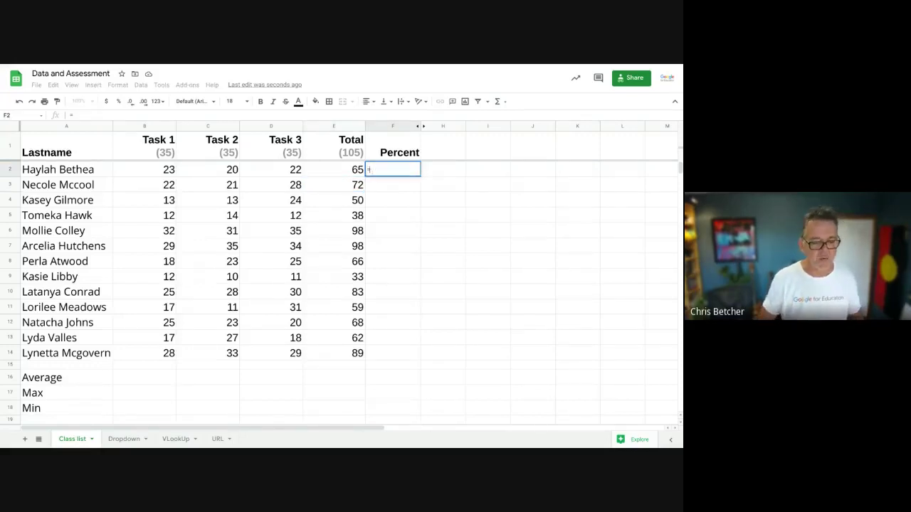
left_click(353, 173)
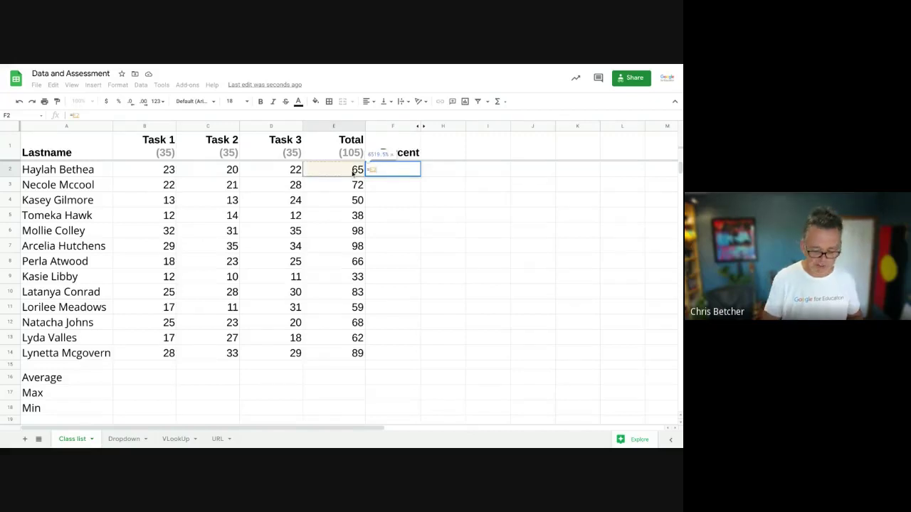
type("/105")
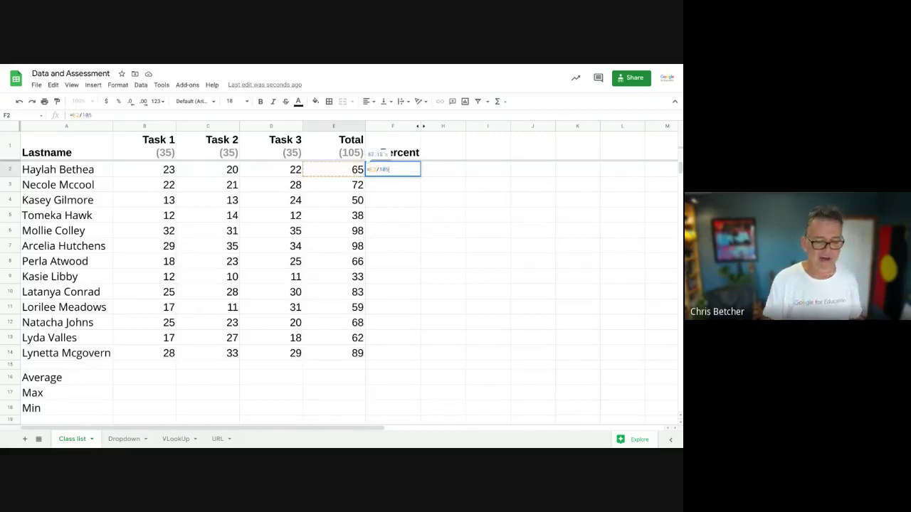
double_click(333, 169)
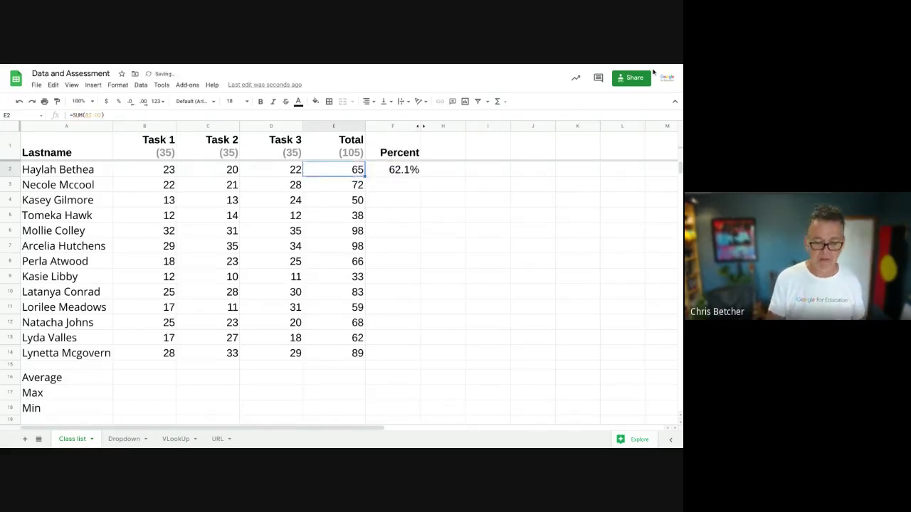
left_click(404, 172)
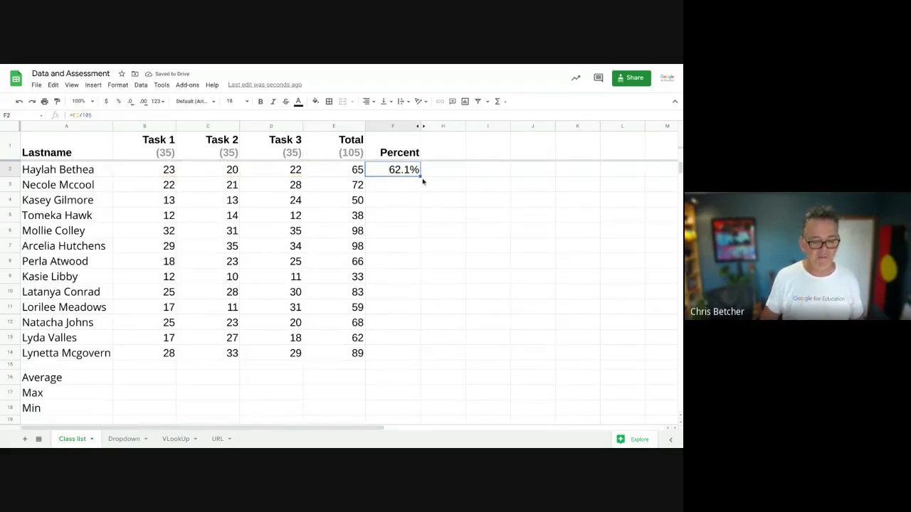
left_click_drag(411, 226, 396, 357)
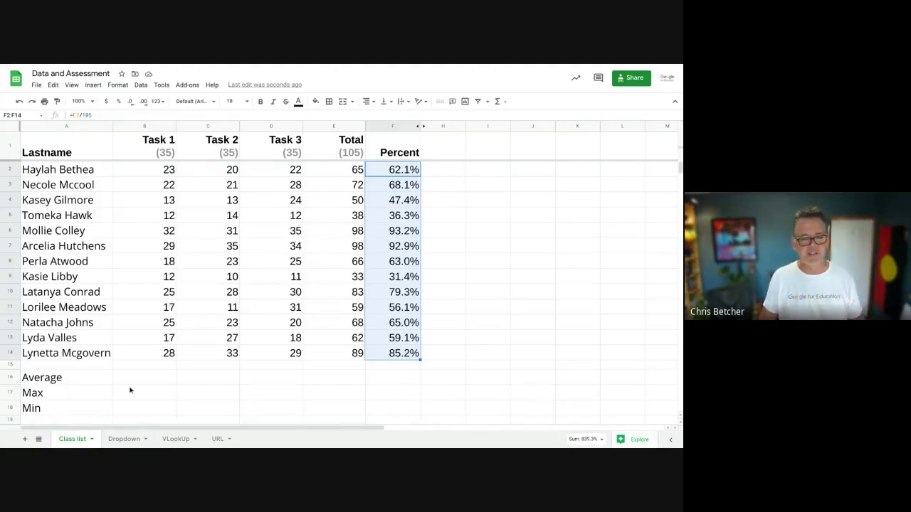
Insert an AVERAGE of B2:B14 in B16 and fill it across the Average row to E16
left_click(160, 382)
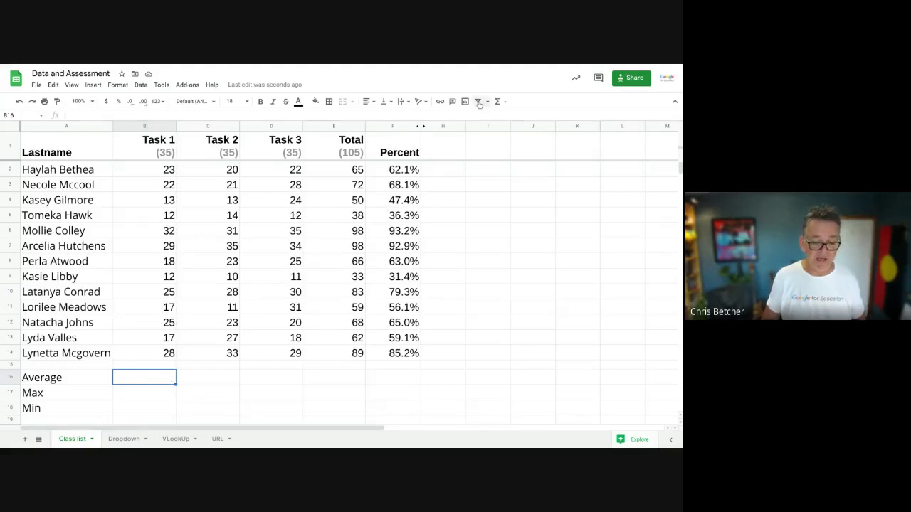
left_click(500, 101)
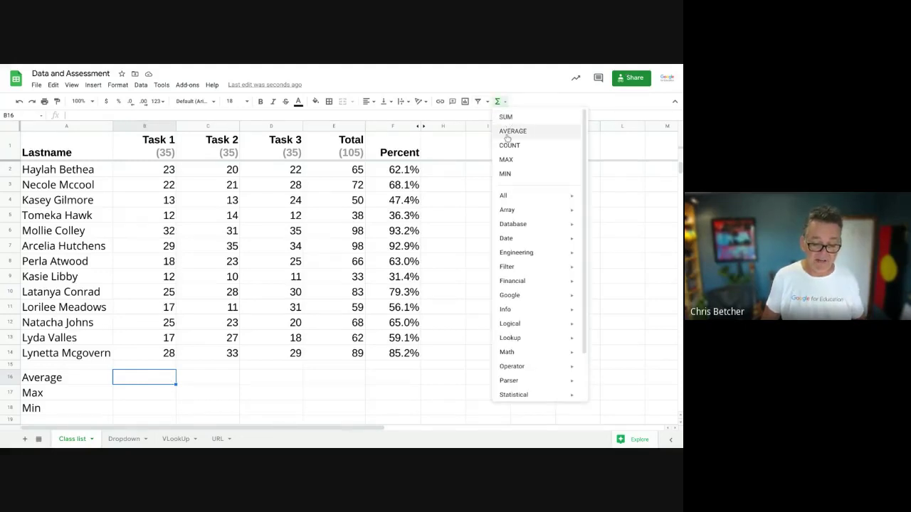
left_click(506, 131)
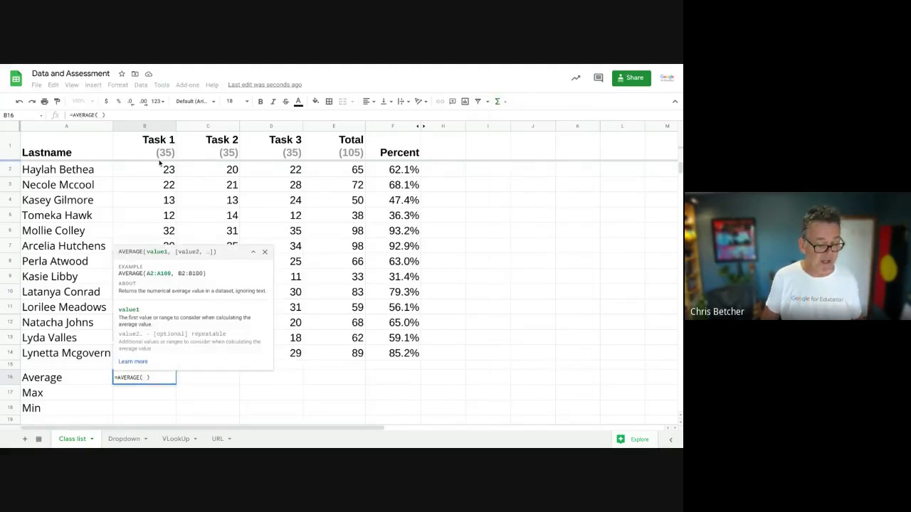
left_click_drag(161, 166, 143, 358)
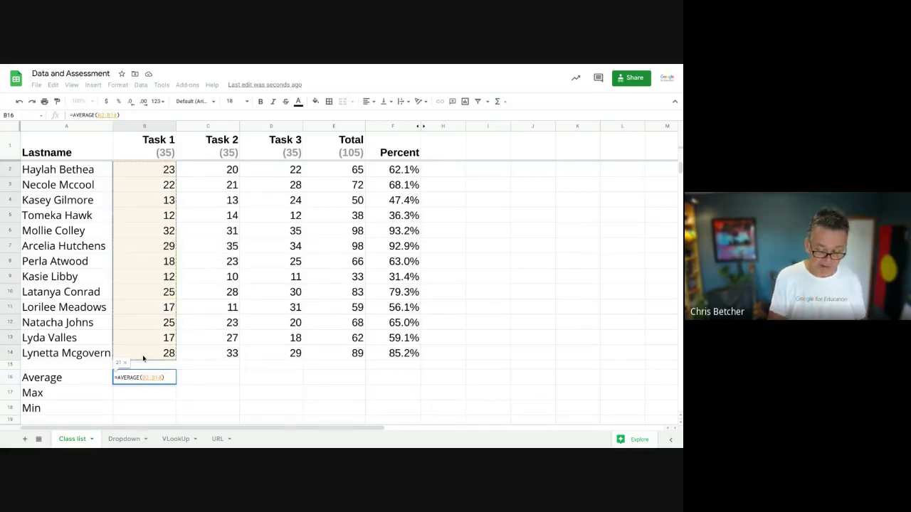
key("Return")
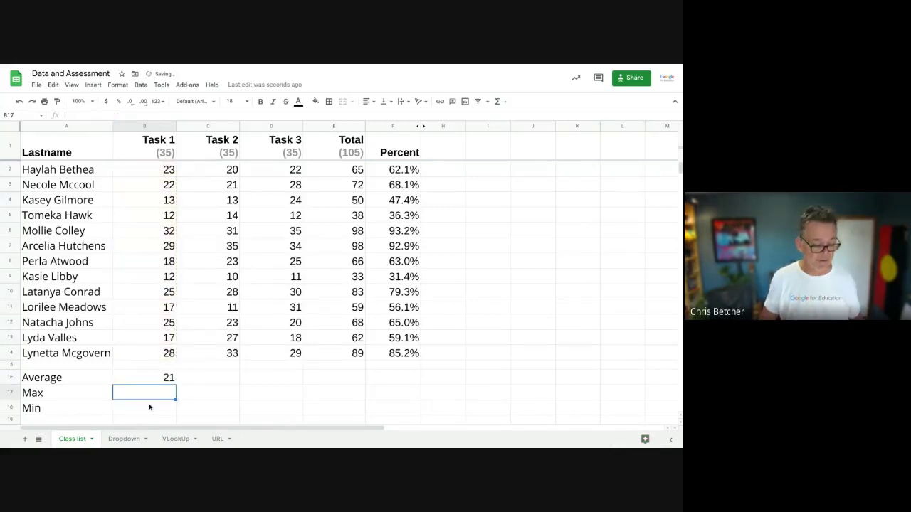
left_click(171, 379)
left_click_drag(176, 385, 363, 384)
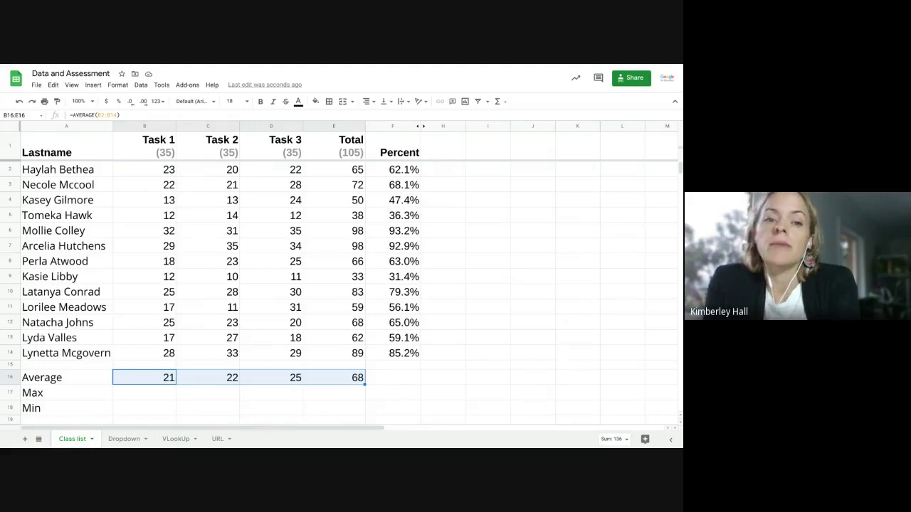
Insert a MAX of the Task 1 scores, B2:B14, in cell B17
left_click(163, 398)
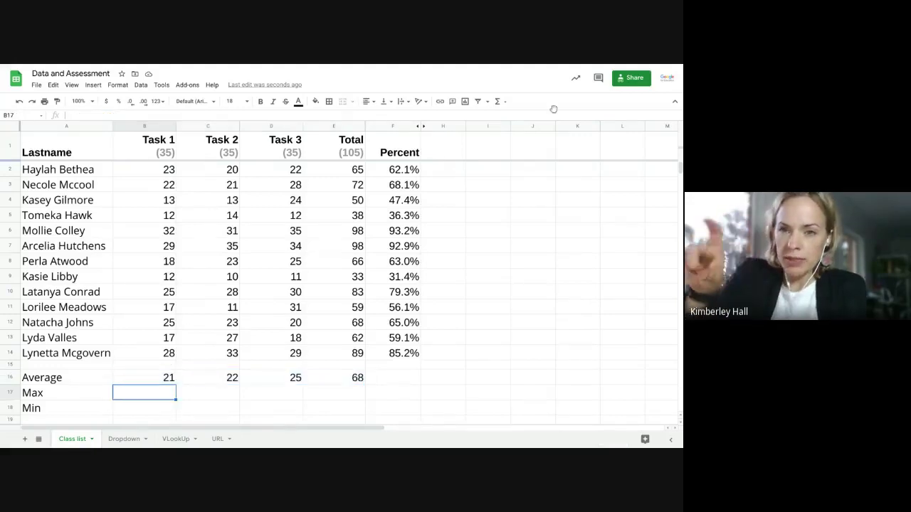
left_click(499, 101)
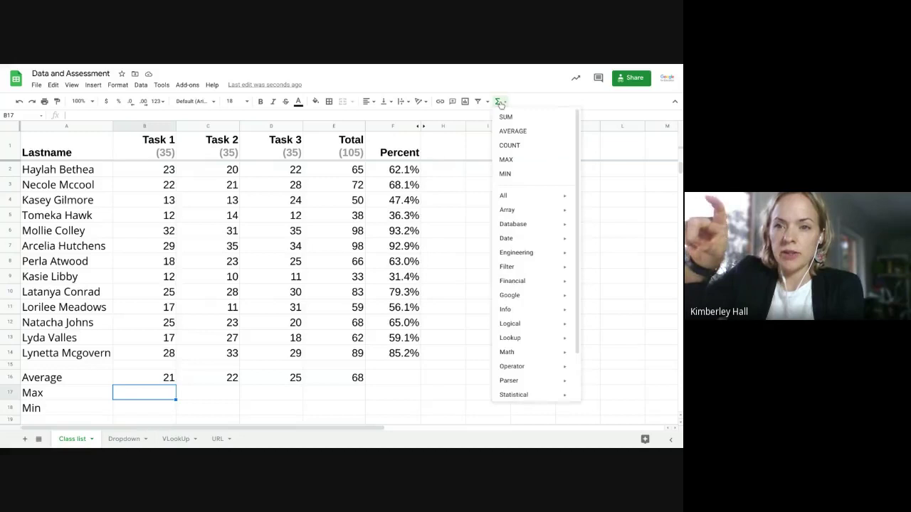
left_click(508, 161)
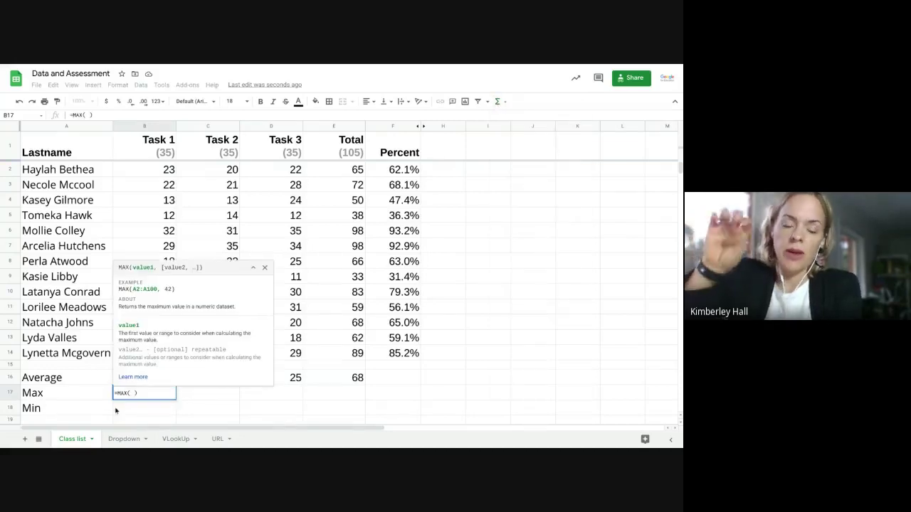
left_click_drag(169, 174, 150, 354)
key("Return")
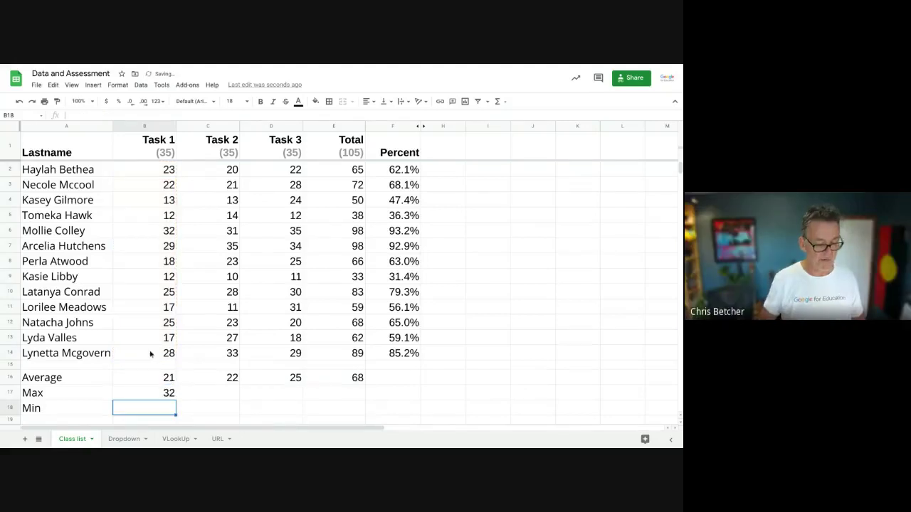
Insert a MIN of the Task 1 scores, B2:B14, in cell B18
left_click(497, 101)
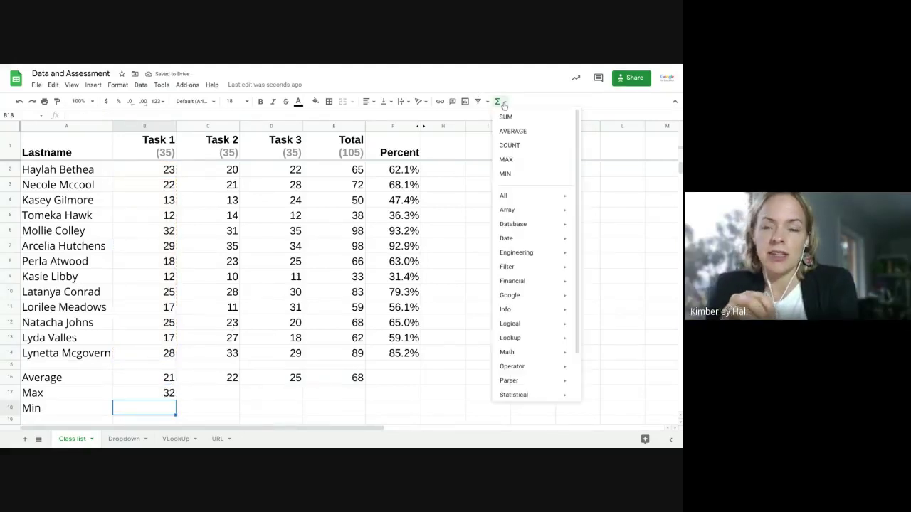
left_click(513, 175)
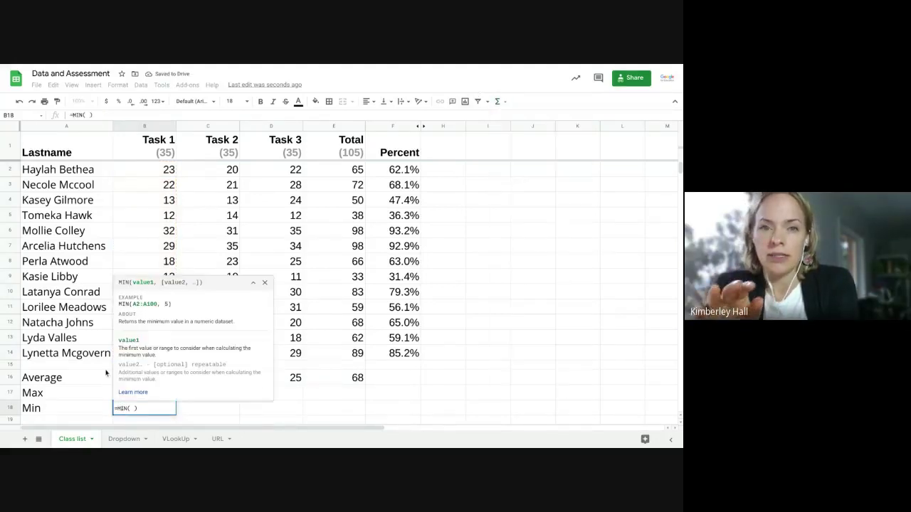
left_click_drag(167, 174, 152, 354)
key("Return")
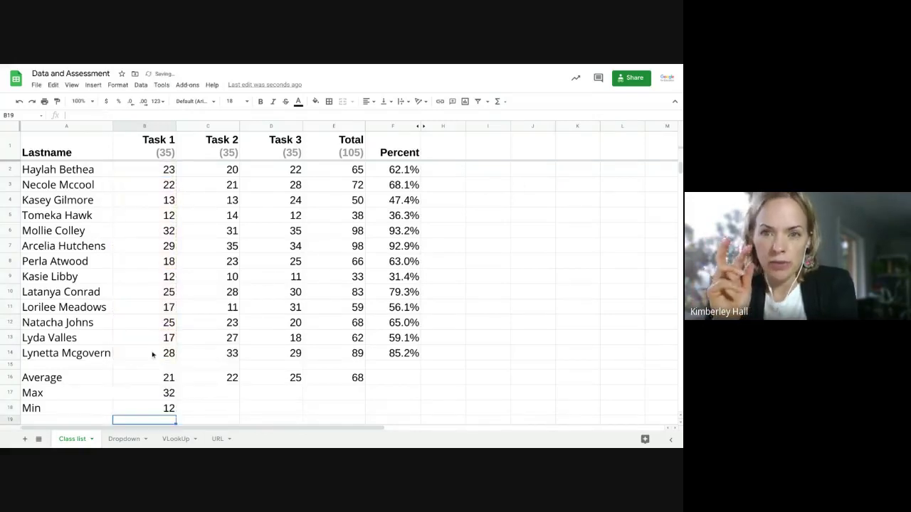
Fill the Max and Min formulas in B17:B18 across to the Total column
left_click(156, 393)
left_click(160, 404, "shift")
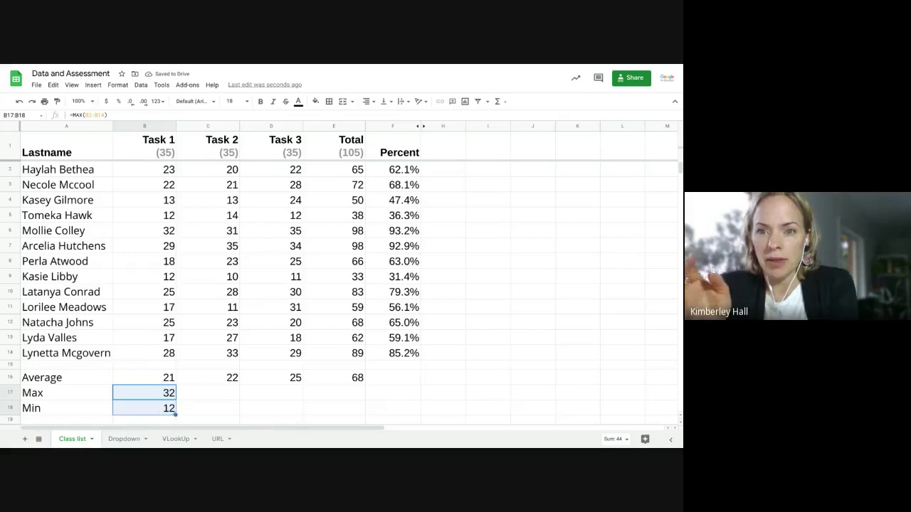
left_click_drag(176, 414, 392, 391)
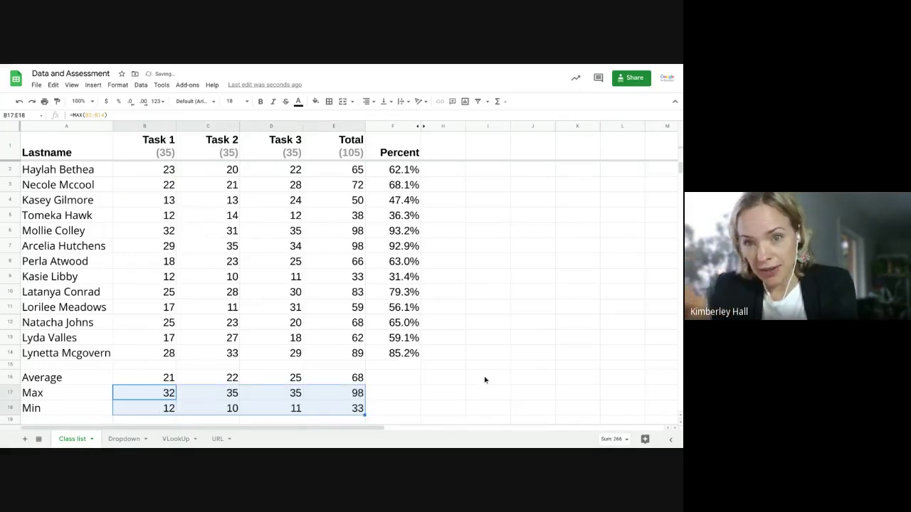
key("Return")
left_click(519, 374)
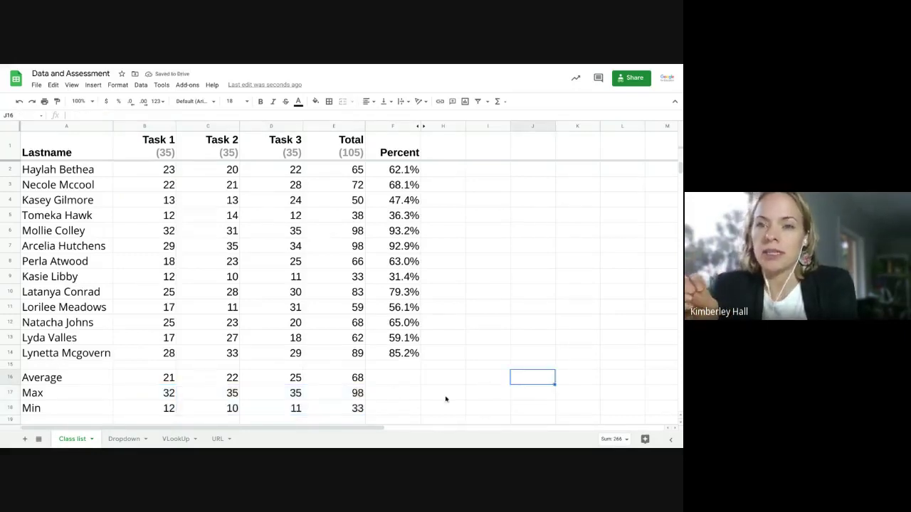
Try extending the Average, Max and Min formulas from the Total column into the Percent column, and clear F16:F18 again
left_click(356, 380)
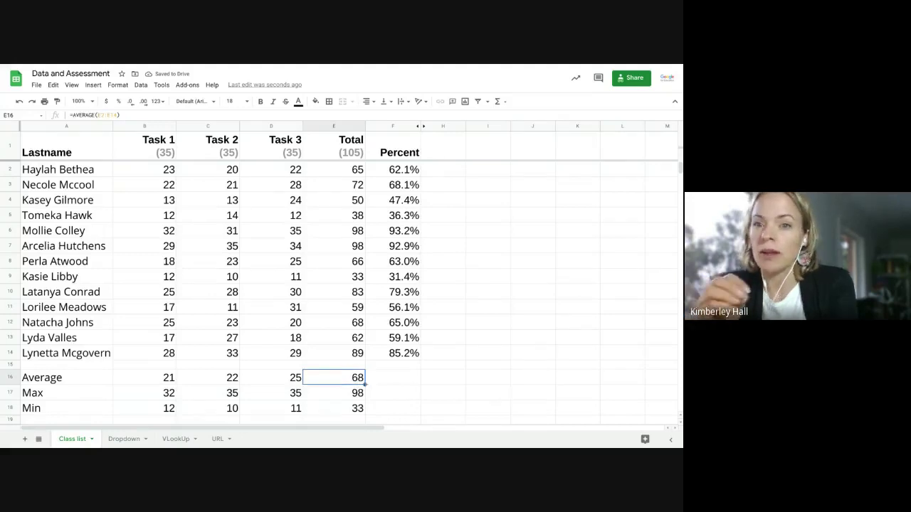
left_click_drag(356, 381, 417, 409)
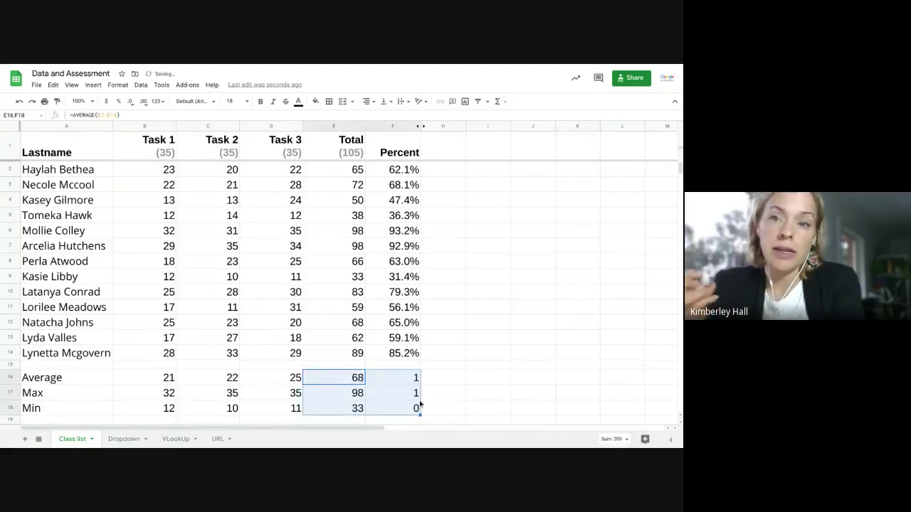
left_click(433, 392)
left_click_drag(391, 377, 413, 413)
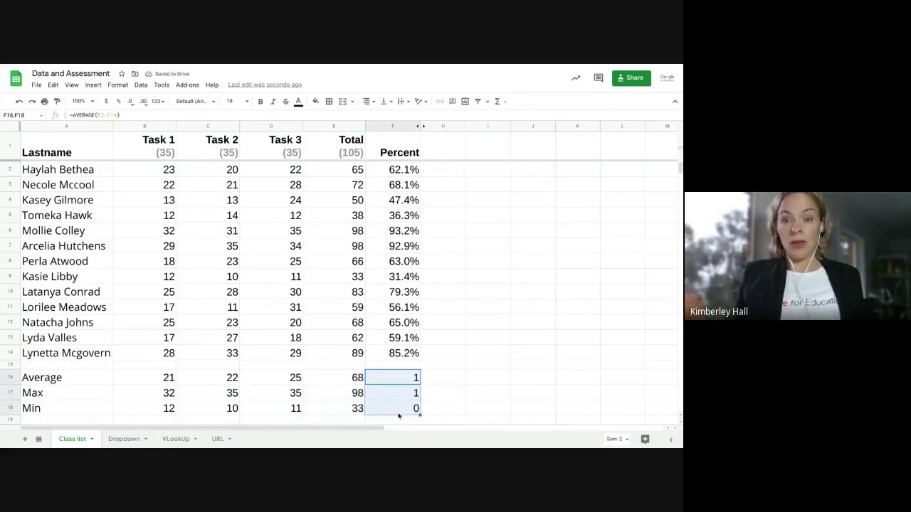
key("Delete")
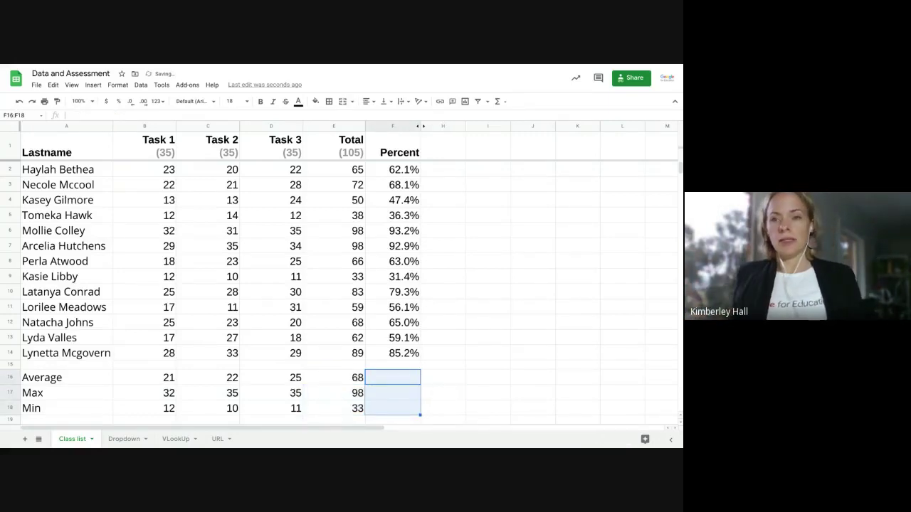
left_click(553, 344)
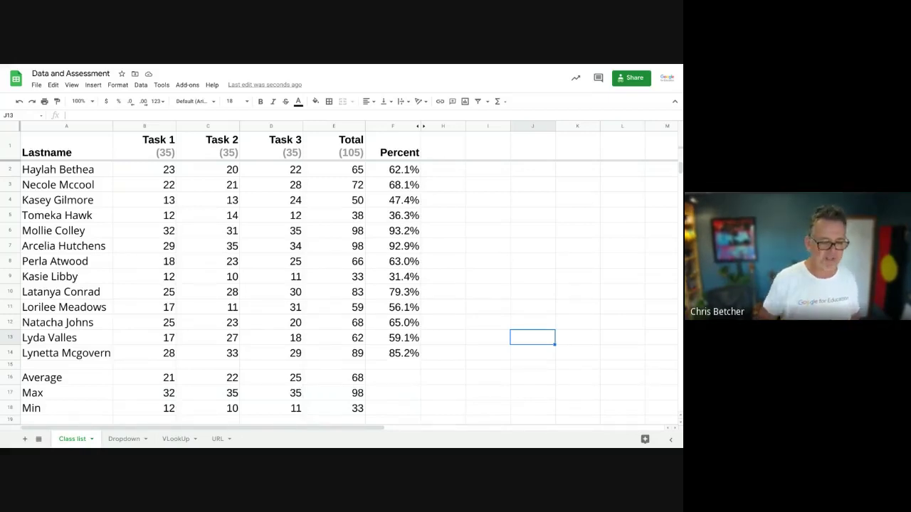
Apply a red-to-white-to-green color scale to the task scores in B2:D14 with conditional formatting
left_click_drag(145, 173, 270, 356)
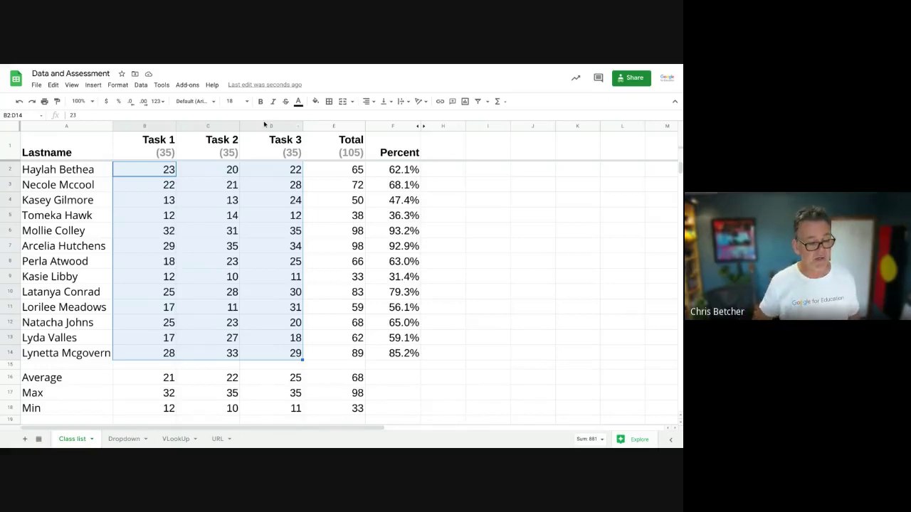
left_click(118, 84)
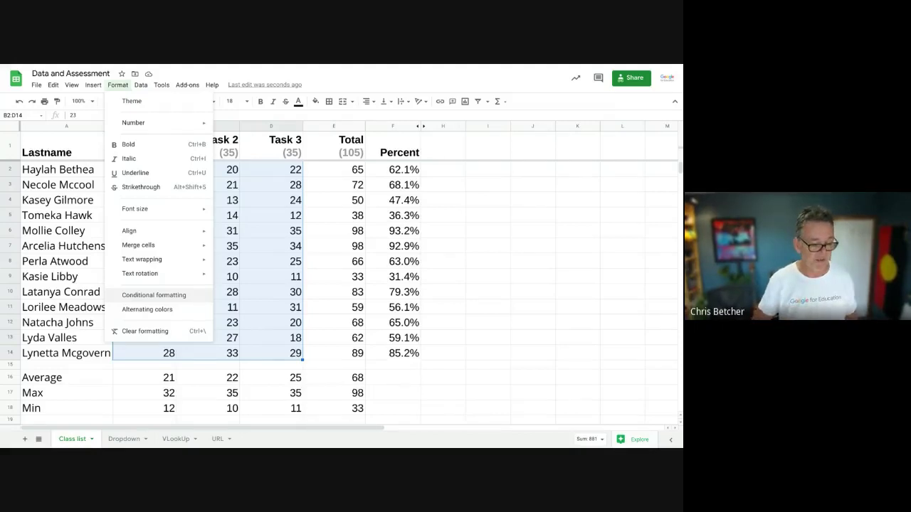
left_click(141, 295)
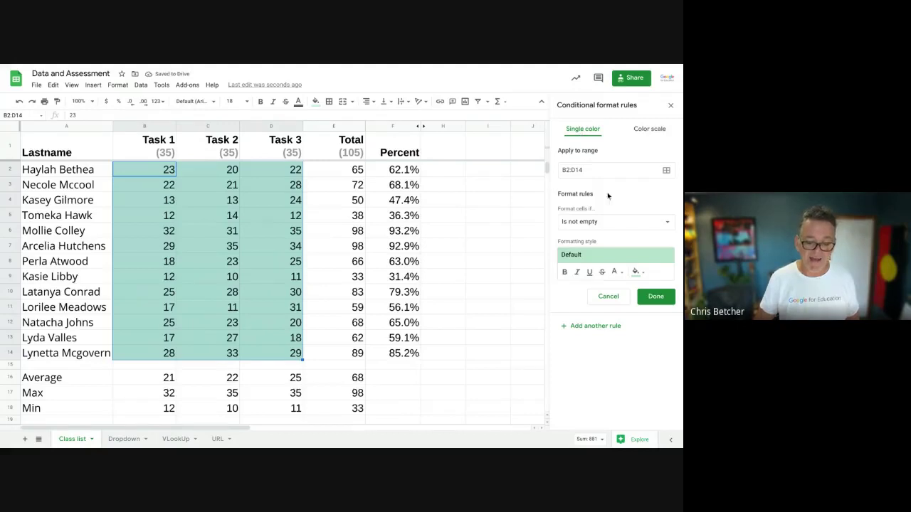
left_click(658, 129)
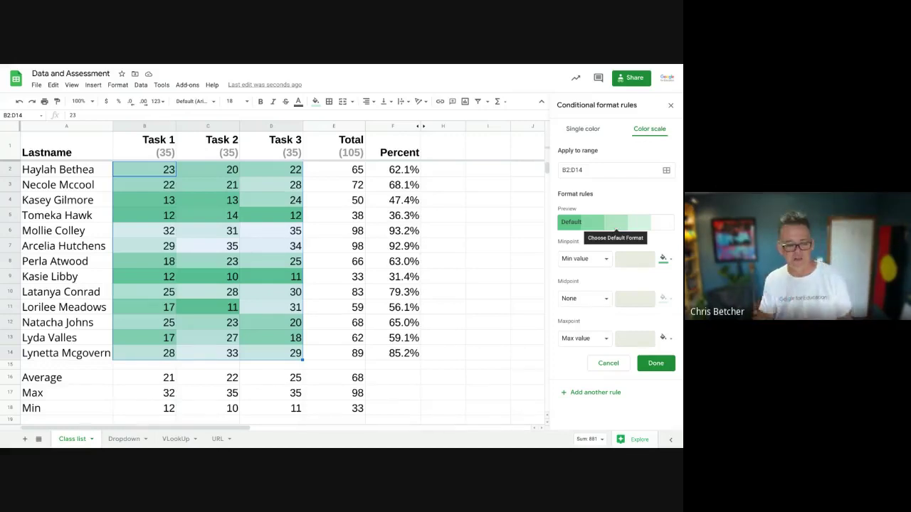
left_click(615, 230)
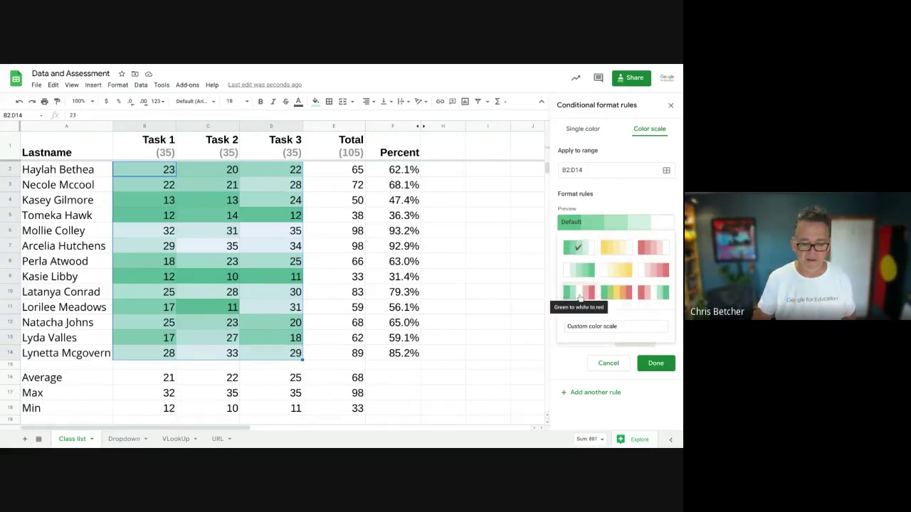
left_click(653, 293)
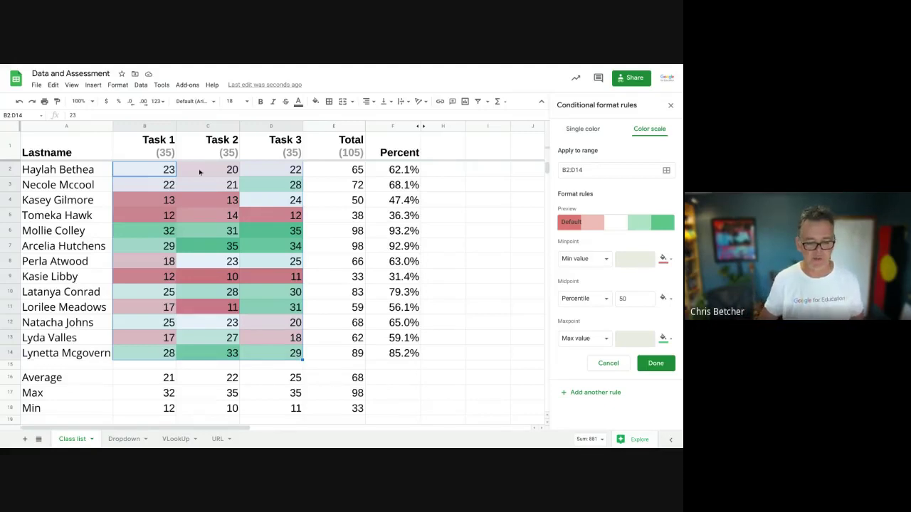
left_click(451, 268)
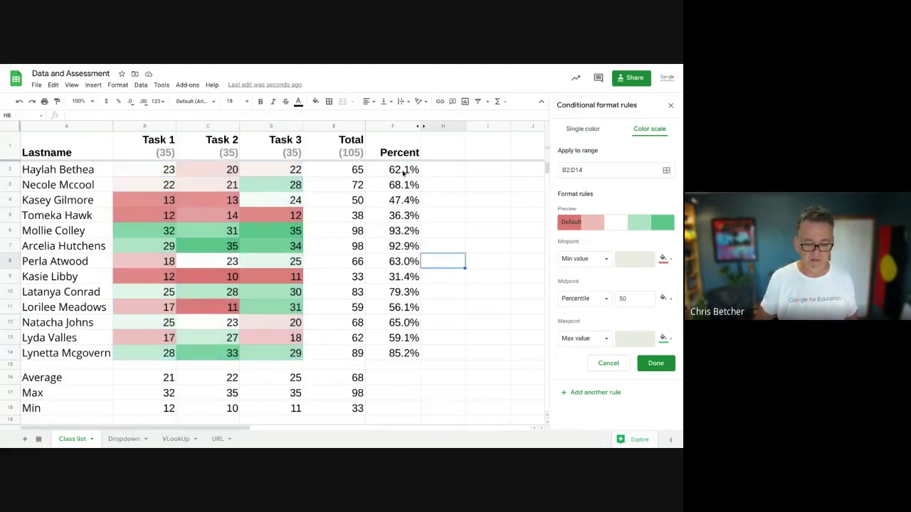
Save the color scale rule, and add a red-fill rule to the Percent scores in F2:F14 for values less than or equal to 50
left_click(657, 364)
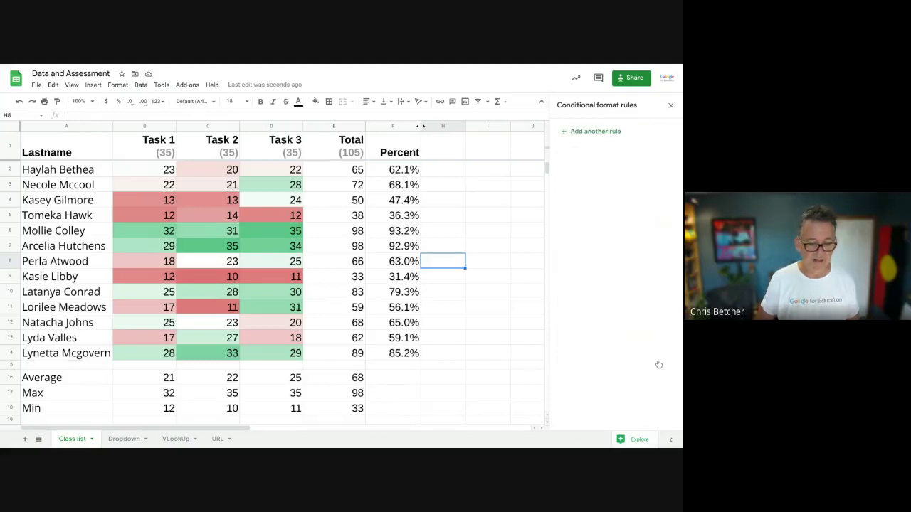
left_click_drag(404, 170, 396, 354)
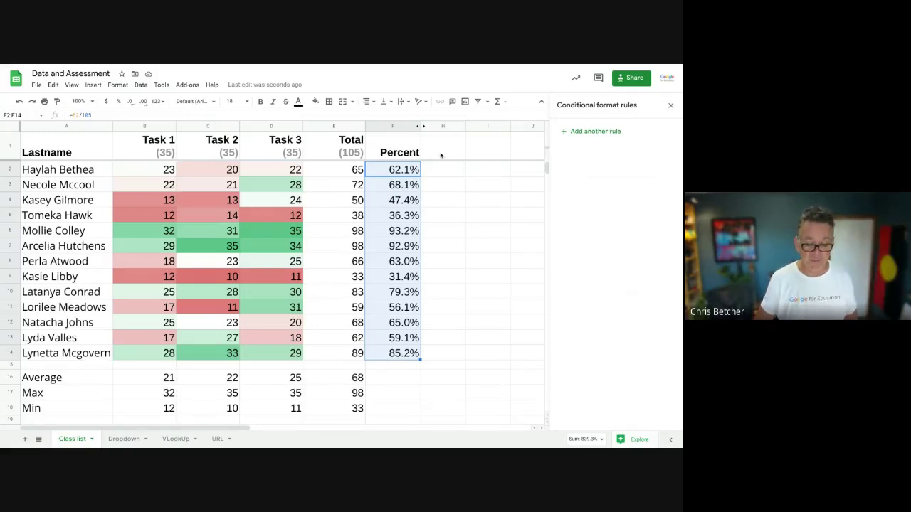
left_click(596, 131)
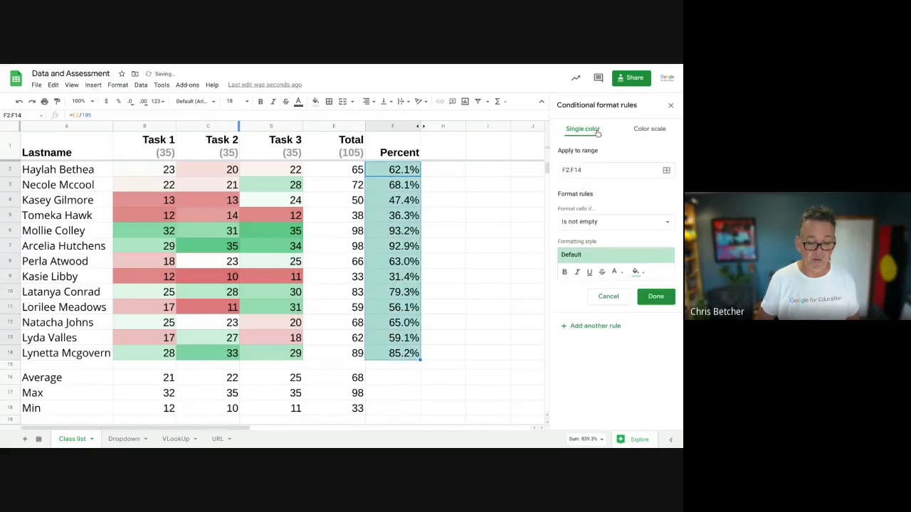
left_click(584, 222)
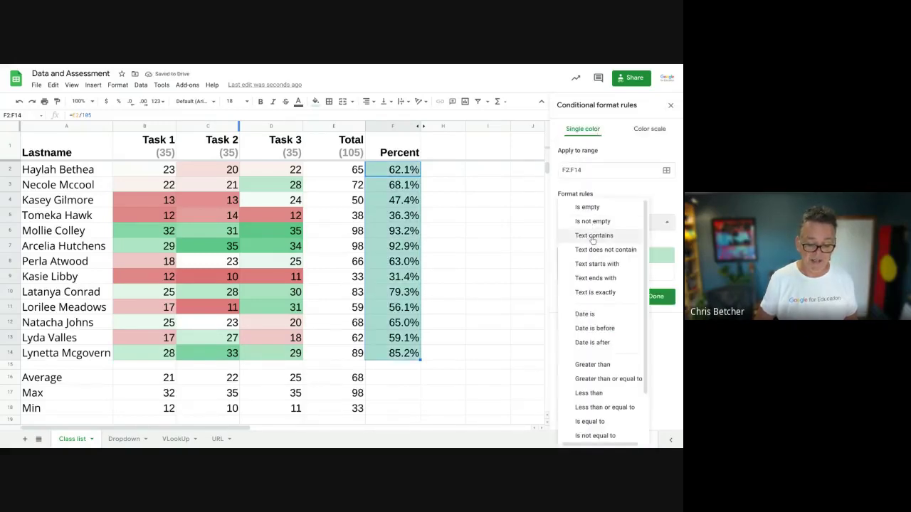
scroll(595, 275, "down", 2)
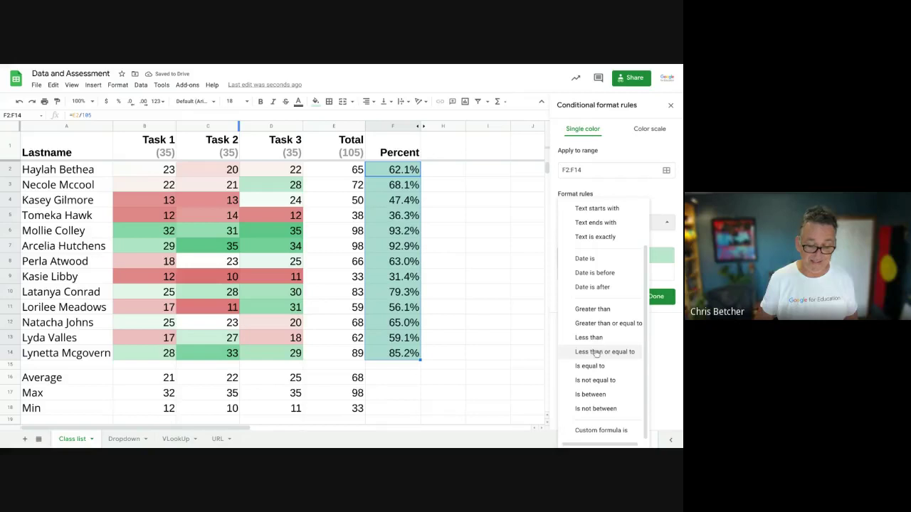
left_click(596, 352)
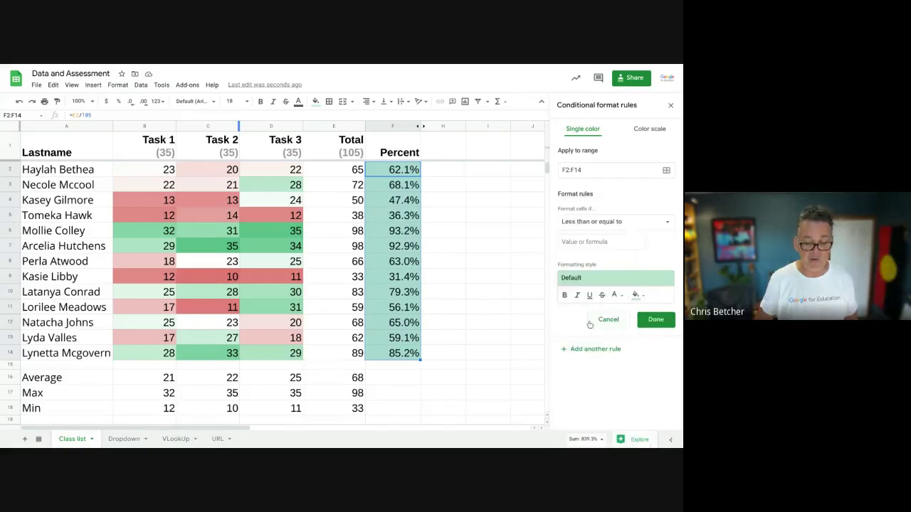
left_click(601, 242)
type("50")
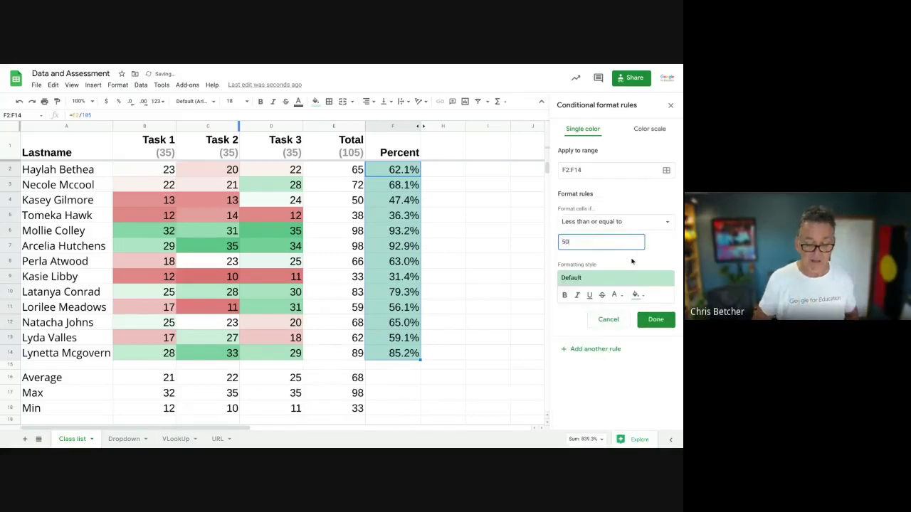
left_click(638, 296)
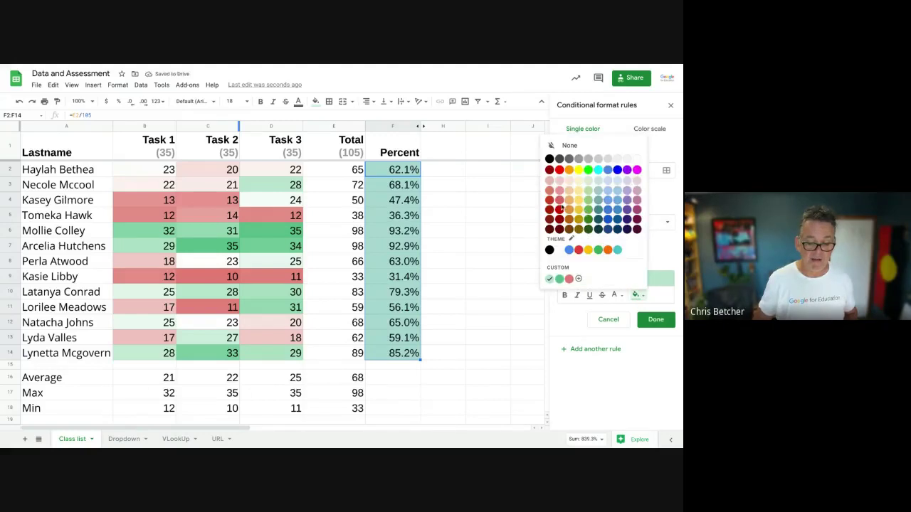
left_click(569, 278)
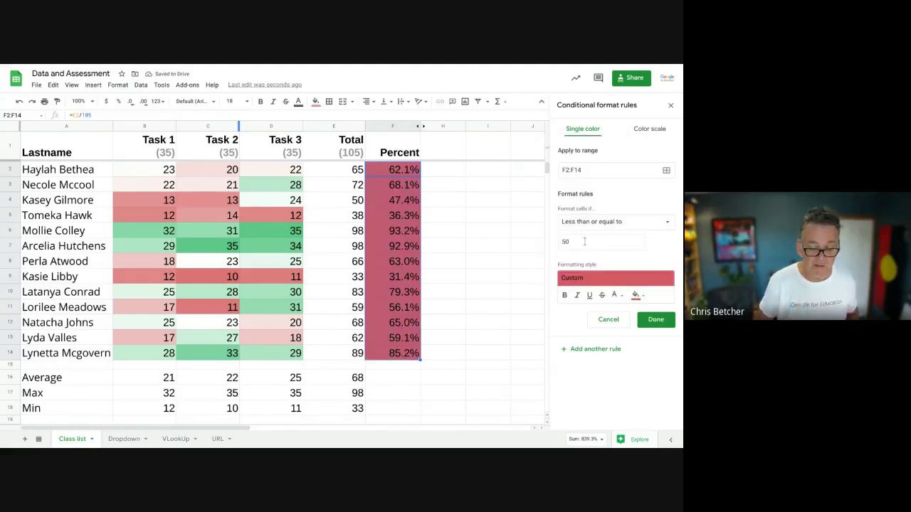
Correct the Percent rule's threshold to 50% and save the rule
left_click(584, 241)
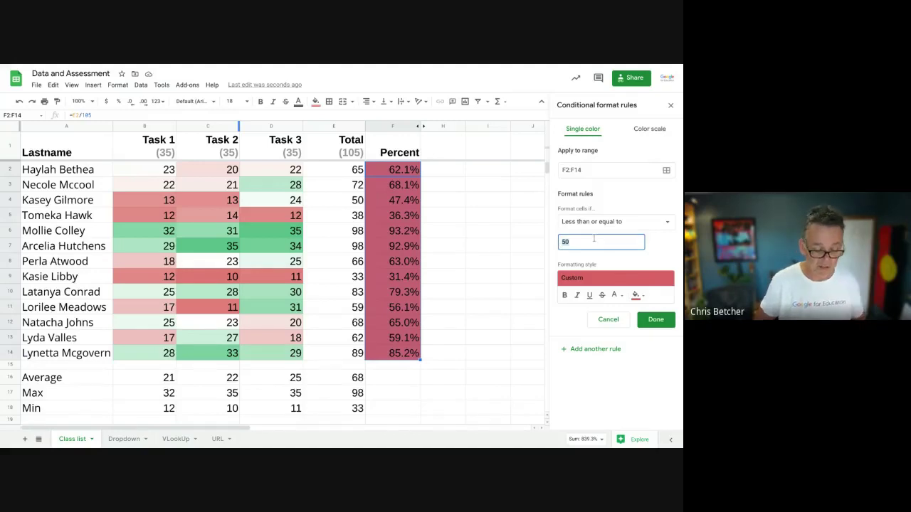
left_click(593, 240)
type("50%50")
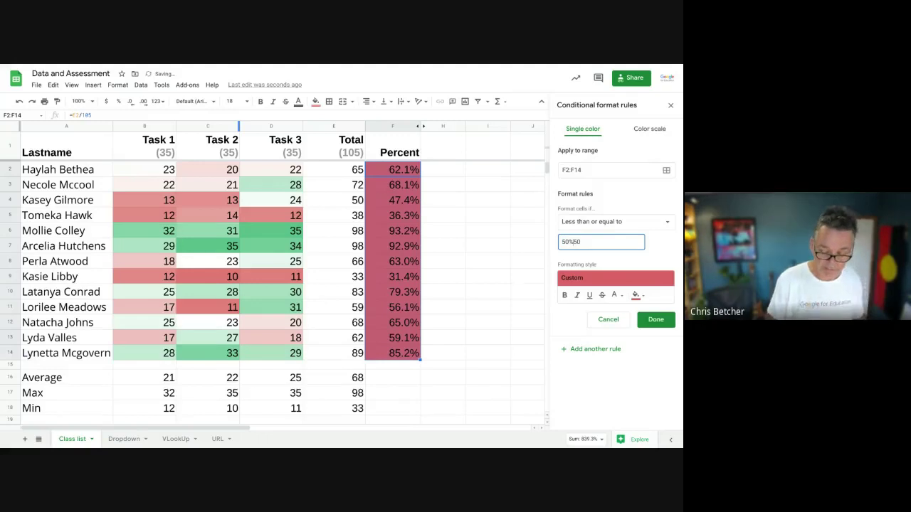
key("Delete")
key("Delete")
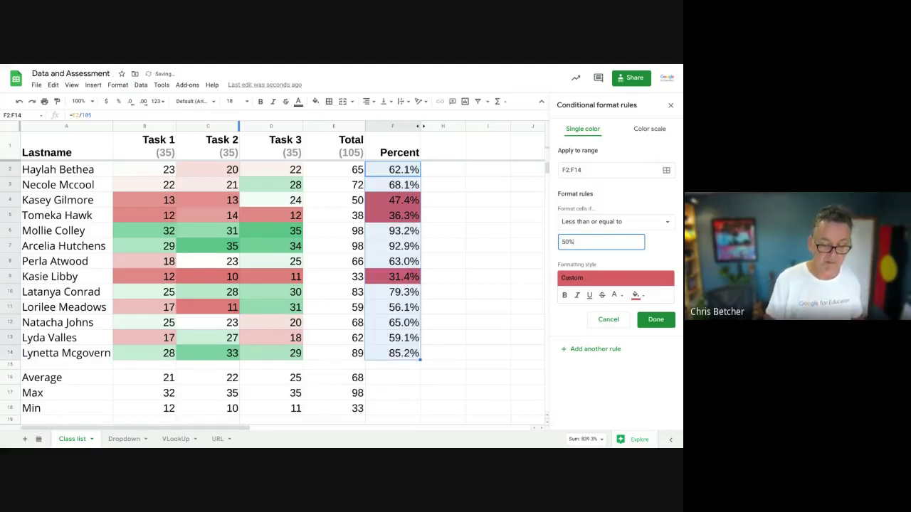
left_click(655, 320)
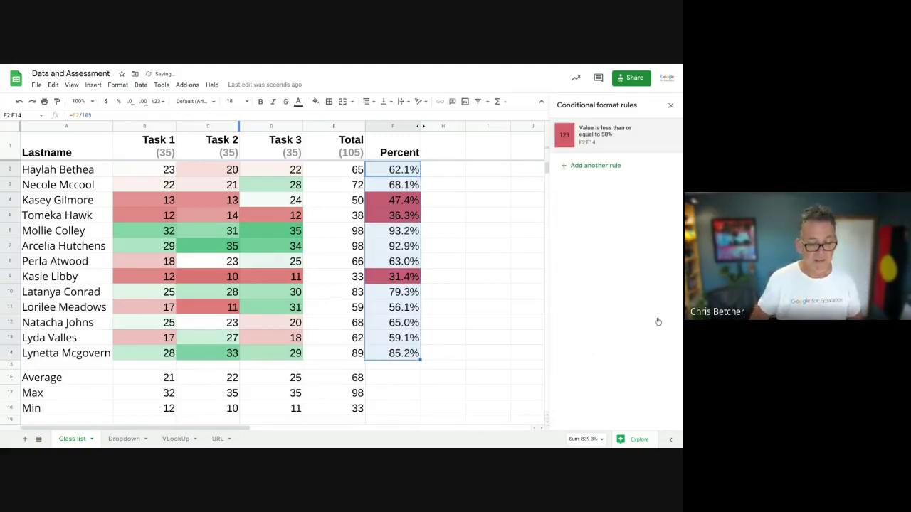
left_click(472, 230)
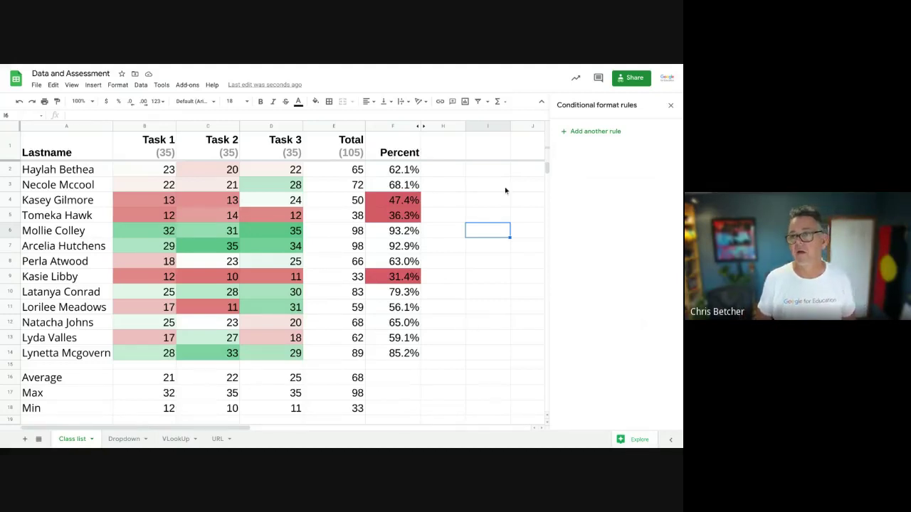
Review the empty Student cell on the Dropdown sheet and the student names in A2:A14 of the Class list sheet
mouse_move(557, 68)
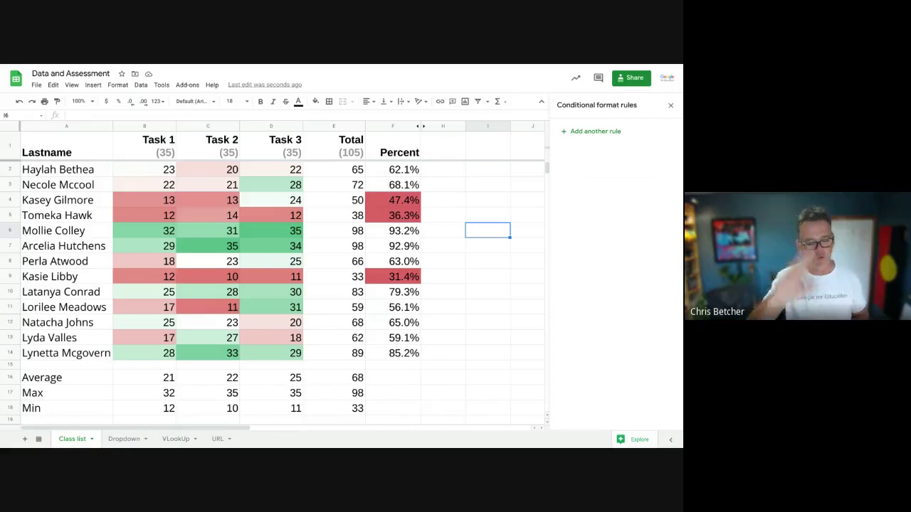
left_click(136, 444)
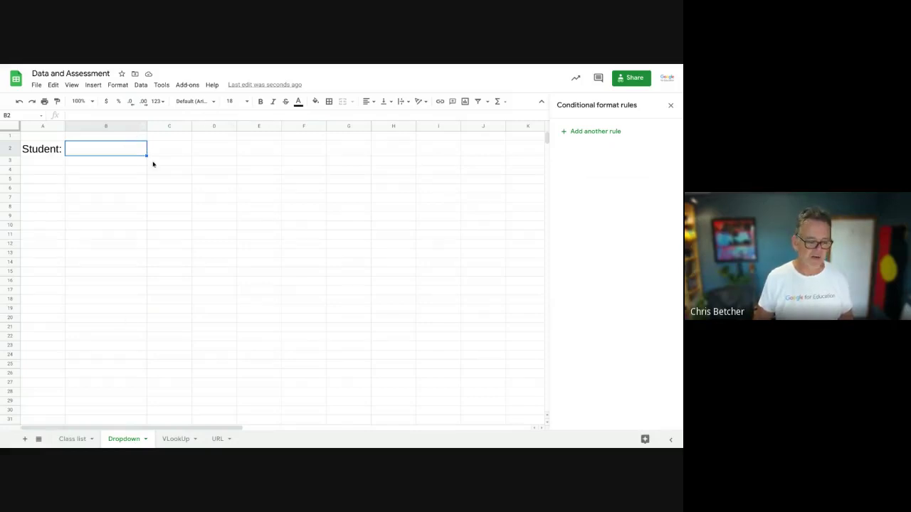
left_click(71, 438)
left_click_drag(64, 169, 72, 355)
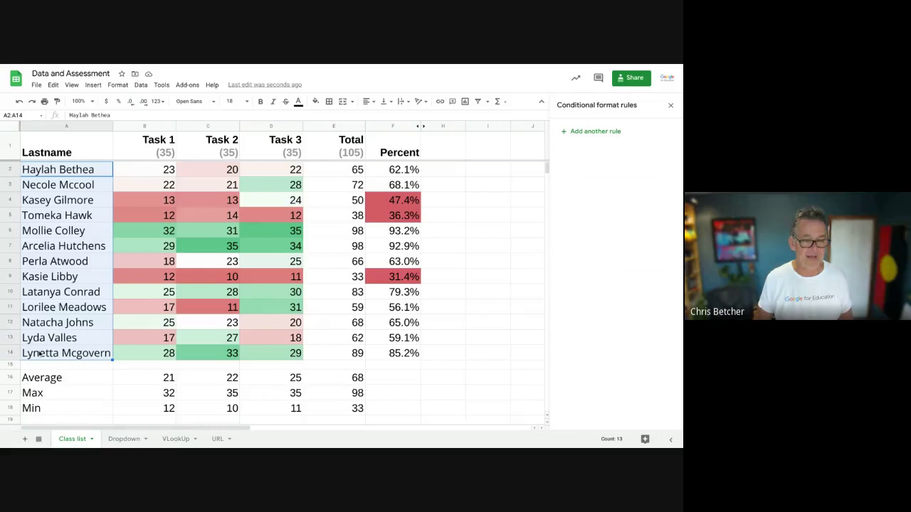
Start data validation for cell B2 on the Dropdown sheet with the List from a range criterion
left_click(123, 439)
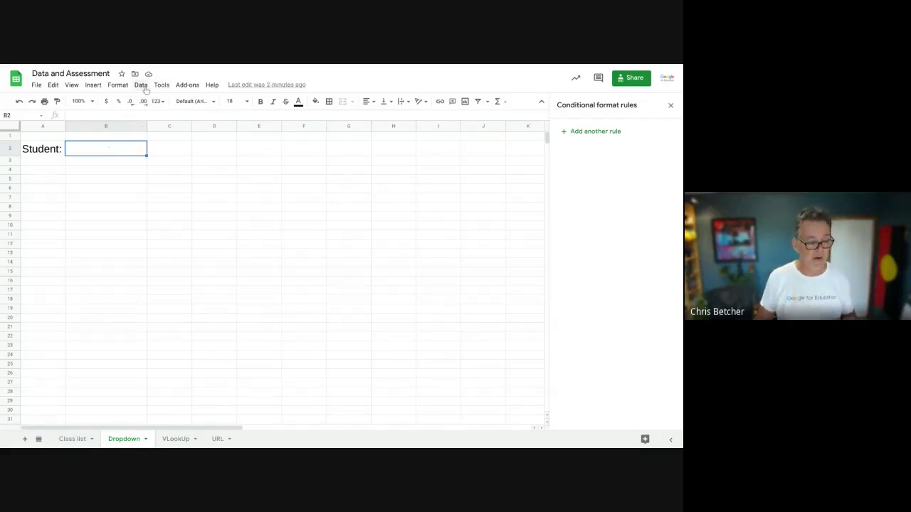
left_click(143, 86)
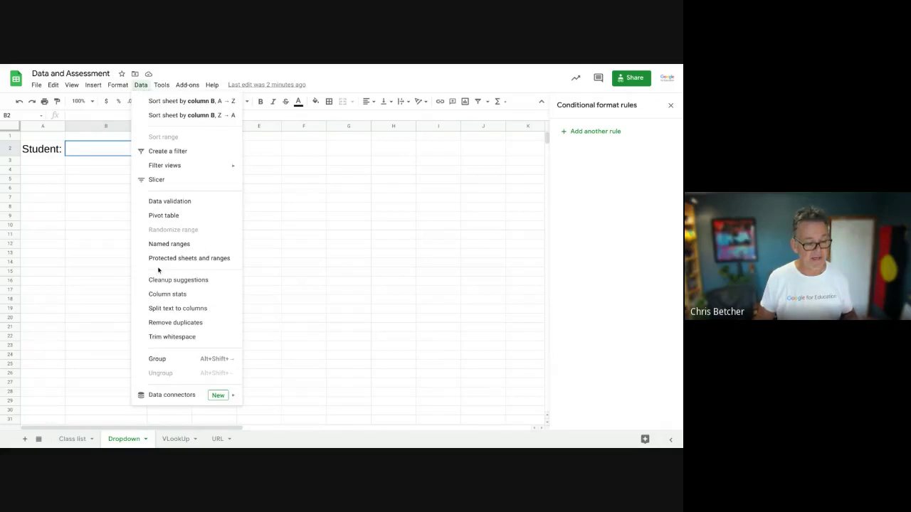
left_click(177, 204)
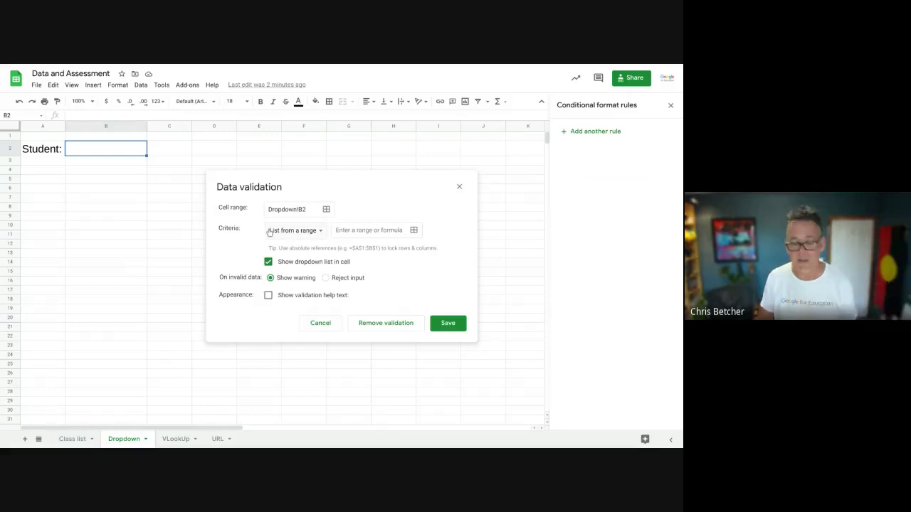
left_click(303, 234)
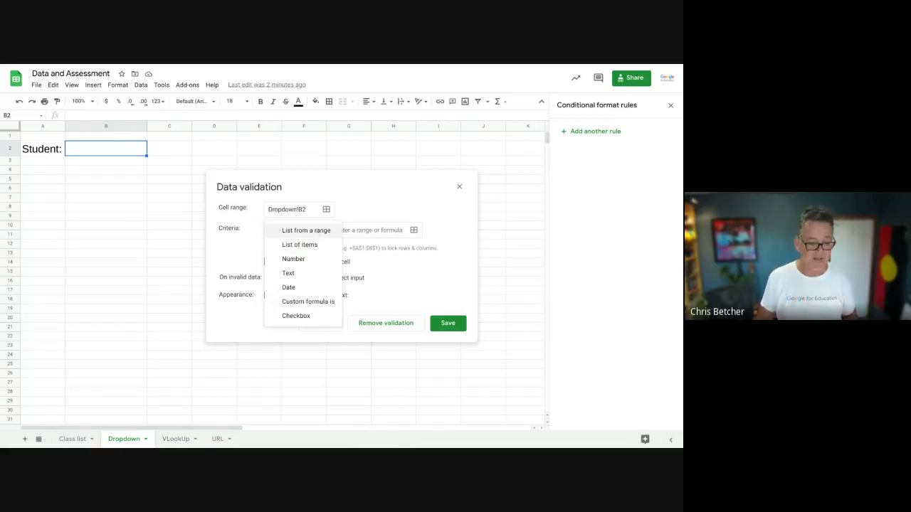
left_click(318, 233)
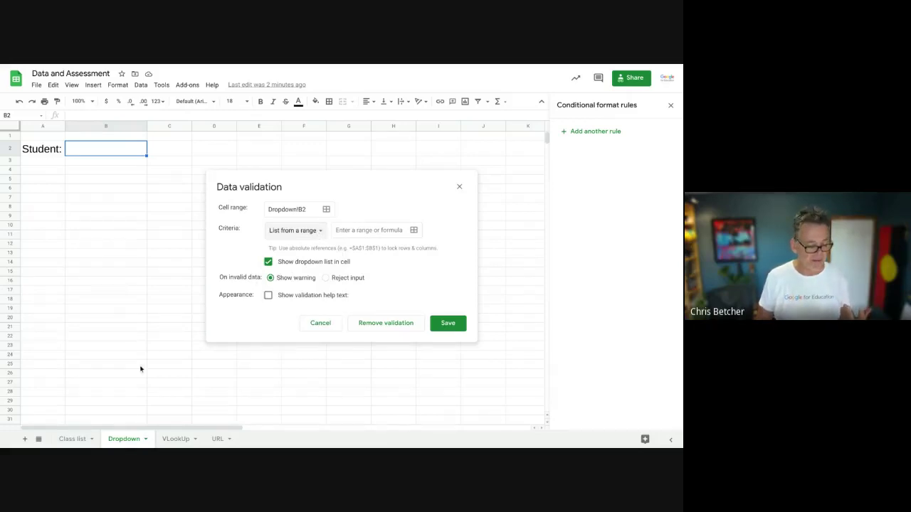
Use the student names in 'Class list'!A2:A14 as the validation range, save it, and return to the Dropdown sheet
left_click(413, 231)
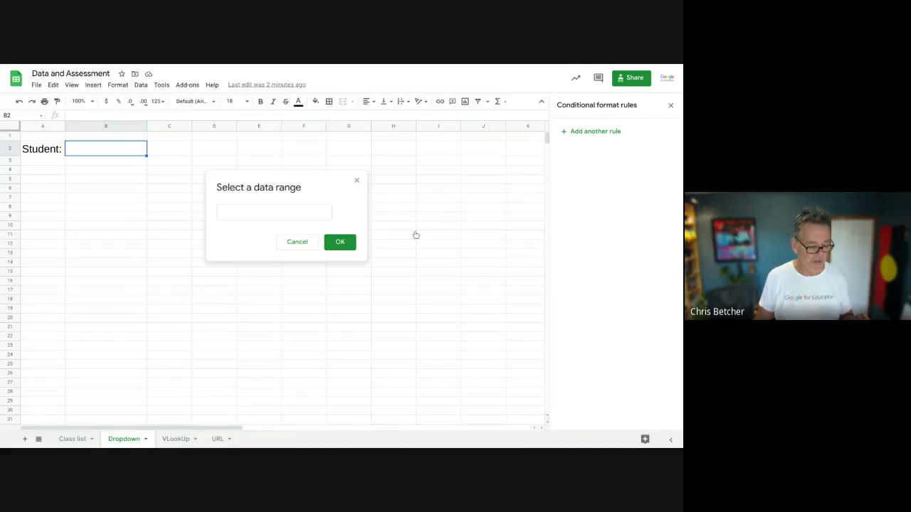
left_click(72, 439)
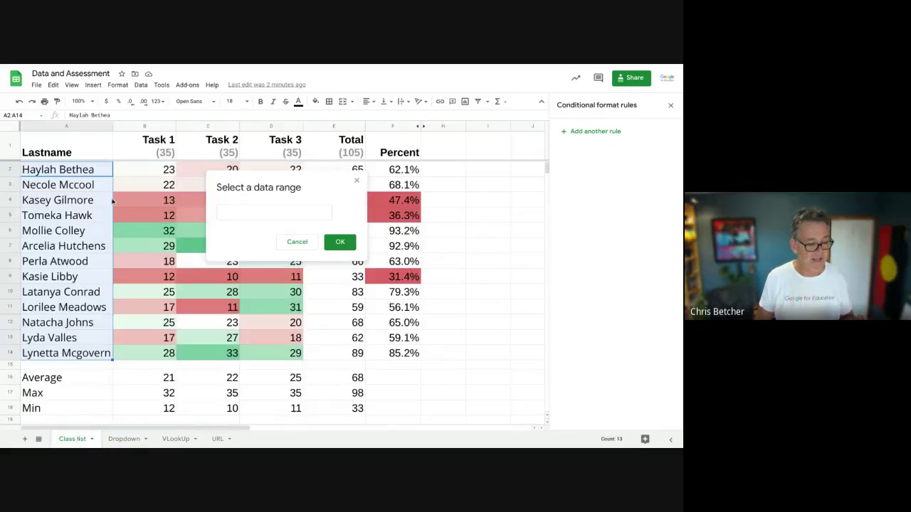
left_click_drag(105, 177, 82, 353)
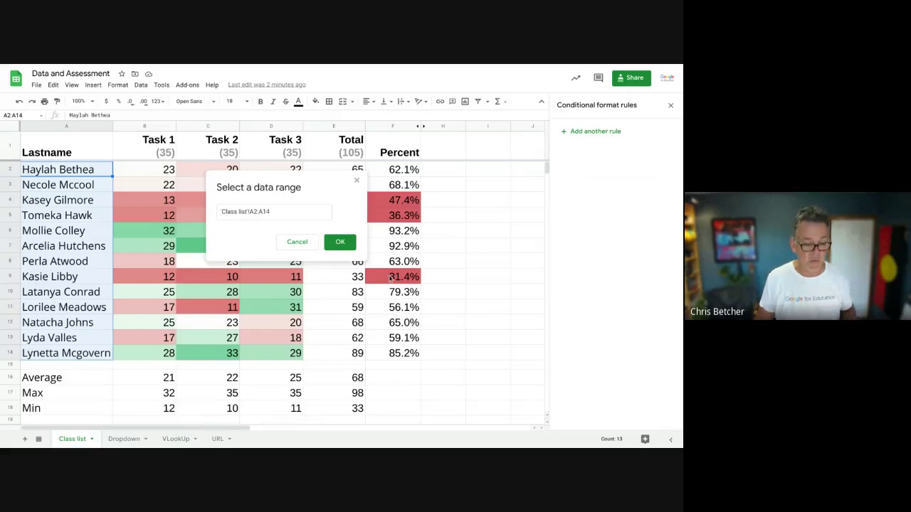
left_click(339, 242)
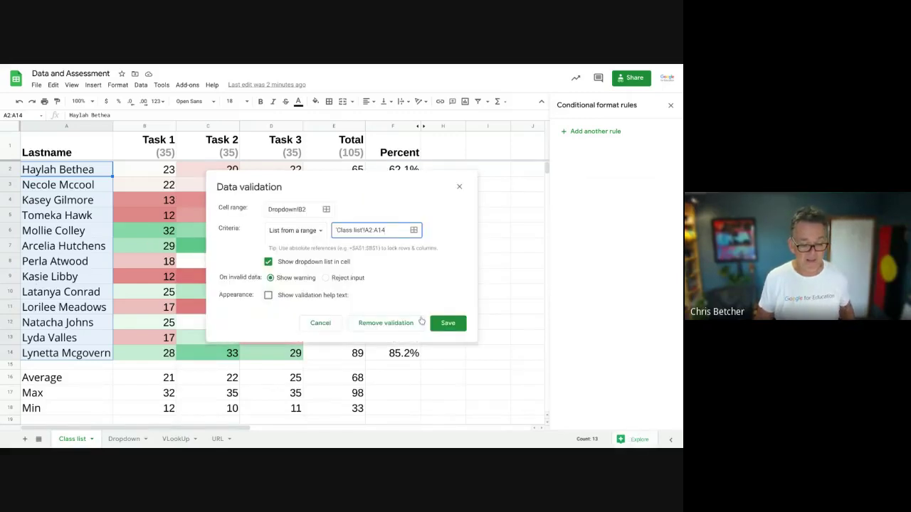
left_click(444, 322)
left_click(124, 441)
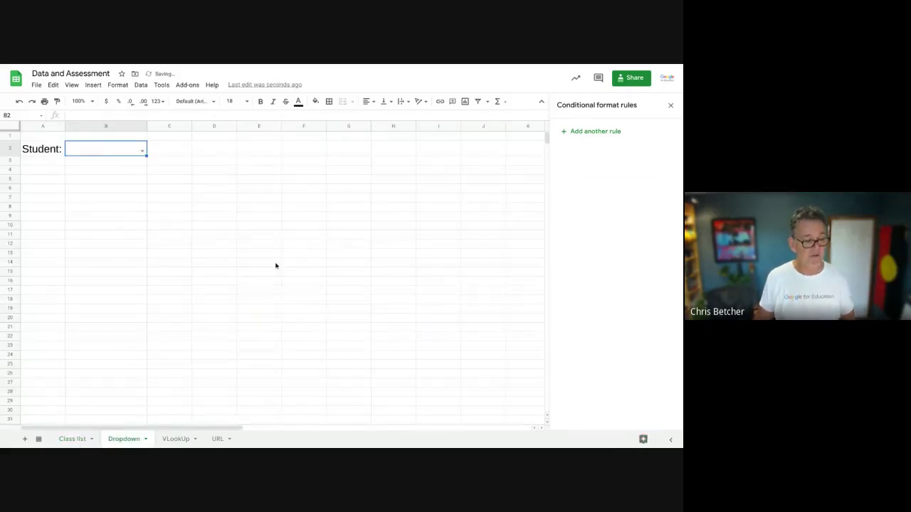
Try the Student dropdown in B2 by choosing the fifth name in the list, and replace it with the eleventh
left_click(145, 153)
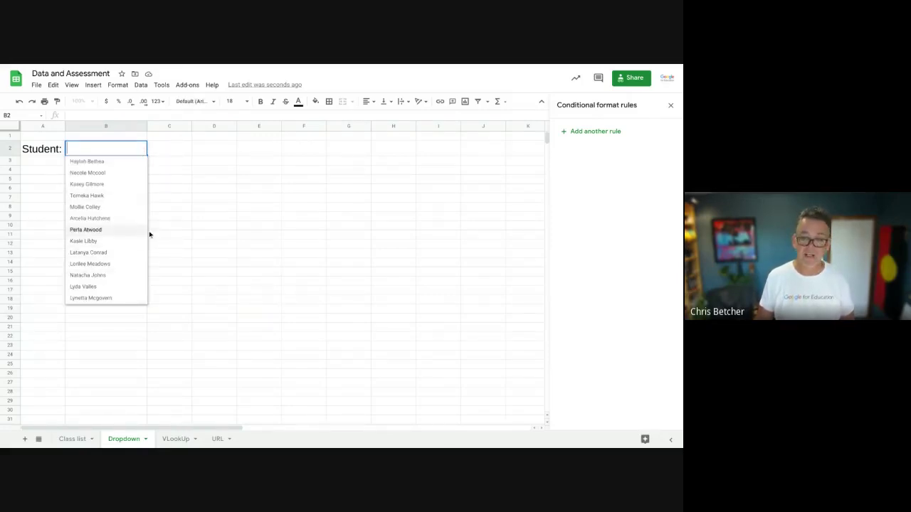
left_click(85, 206)
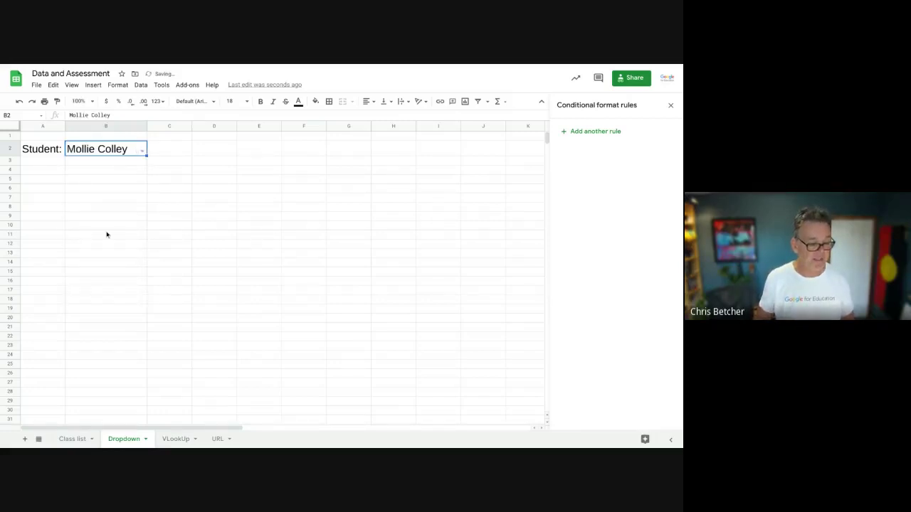
left_click(141, 149)
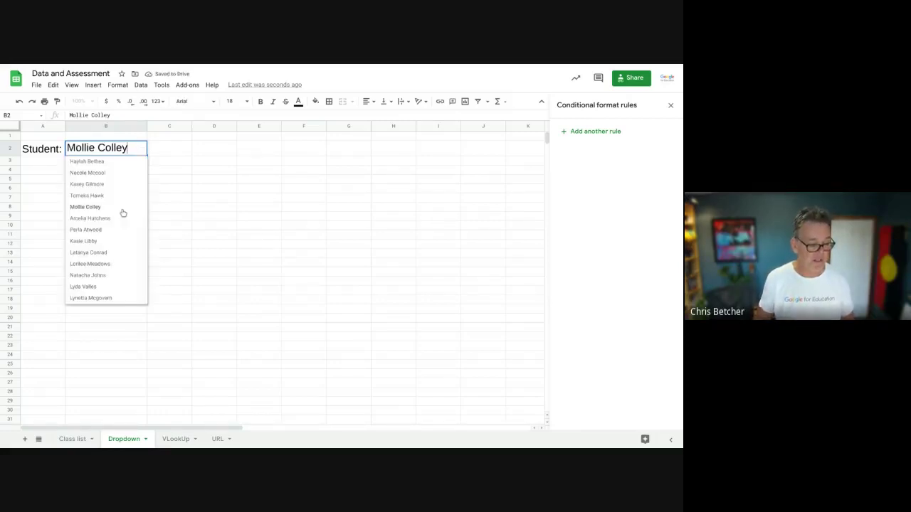
left_click(102, 275)
left_click(181, 236)
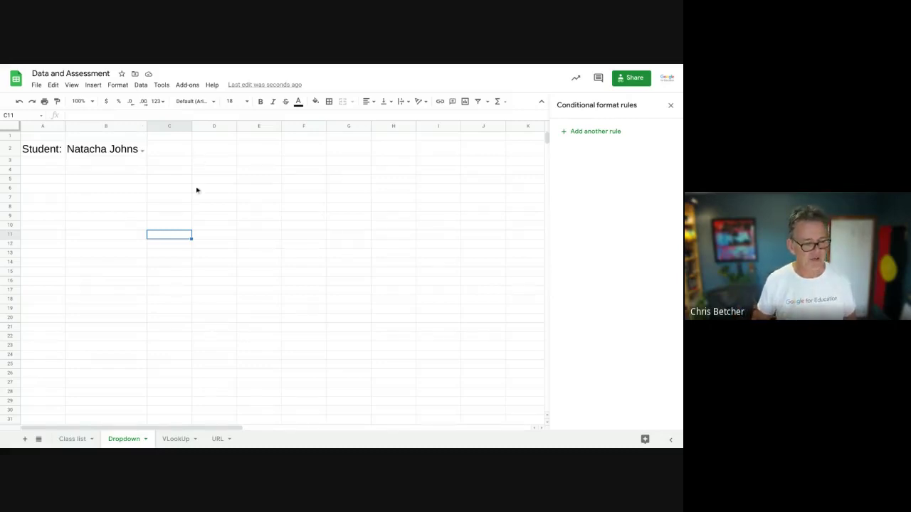
Inspect the VLOOKUP formula behind the Task 1 score in C2 of the VLookUp sheet, and enable the docked magnifier
left_click(182, 153)
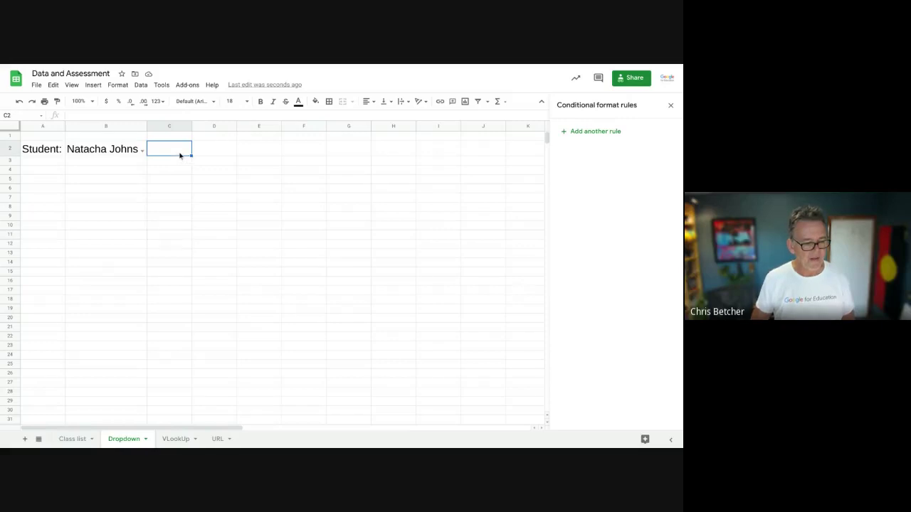
left_click(178, 439)
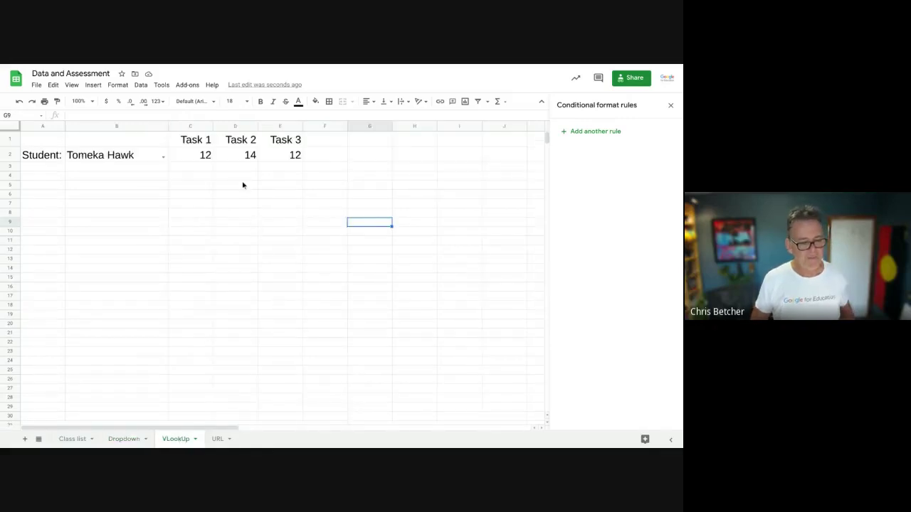
left_click(204, 157)
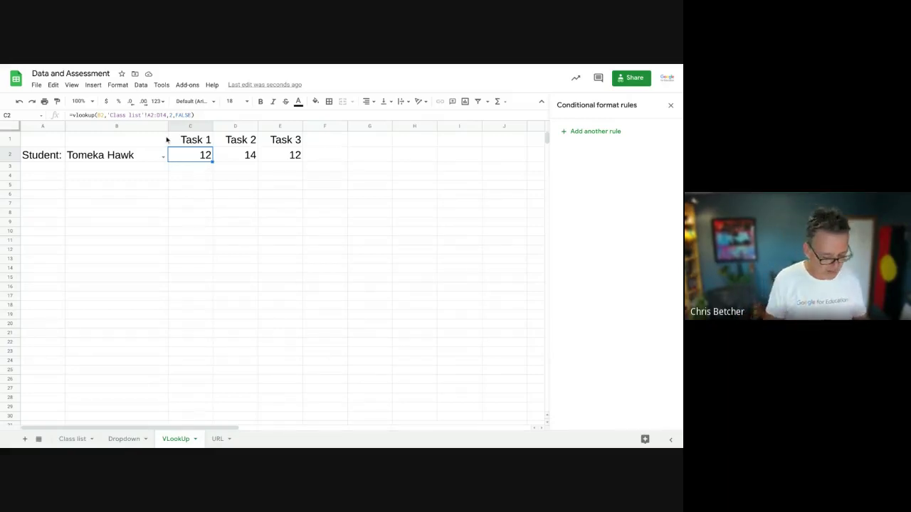
key("ctrl+super+d")
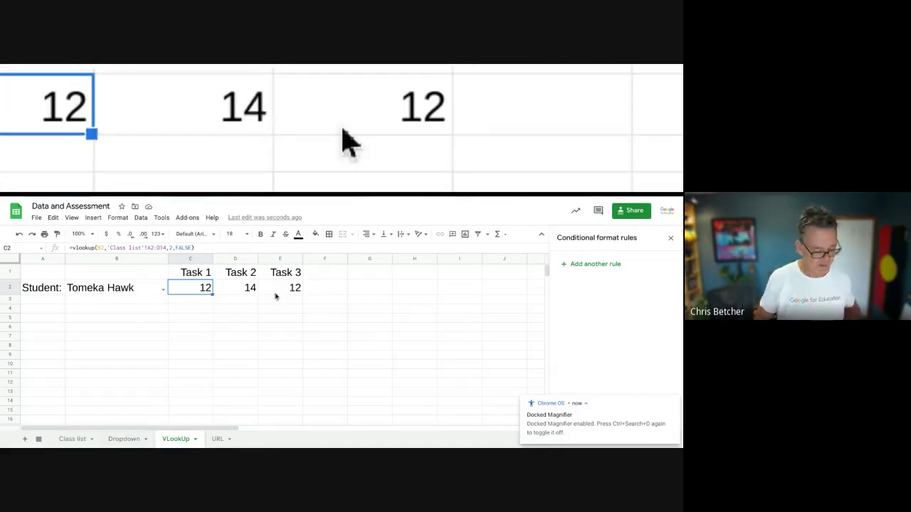
Turn off the docked magnifier and try the VLookUp sheet's Student dropdown in B2 with the seventh name, then the twelfth
key("ctrl+super+d")
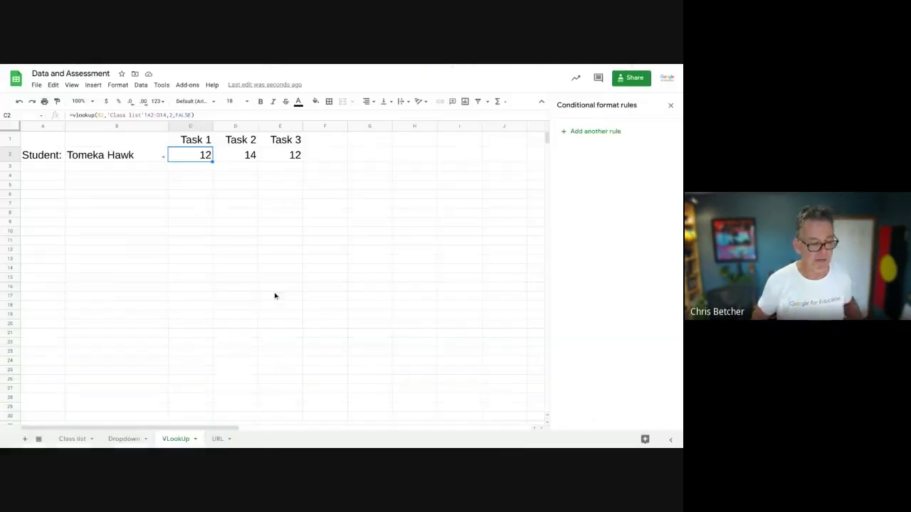
left_click(163, 157)
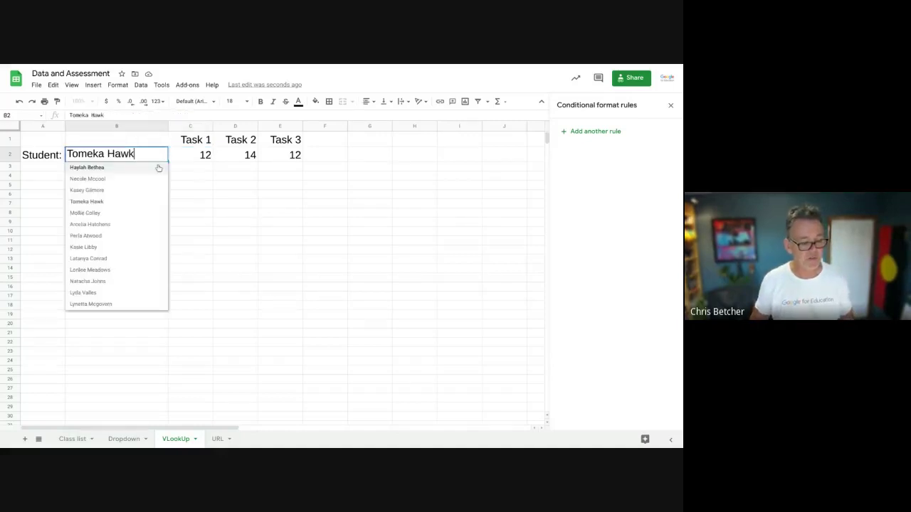
left_click(87, 235)
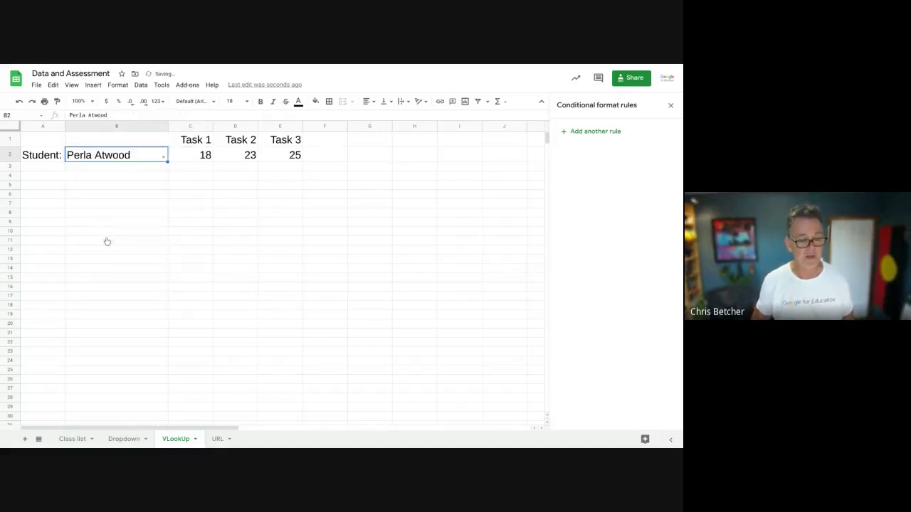
left_click(163, 156)
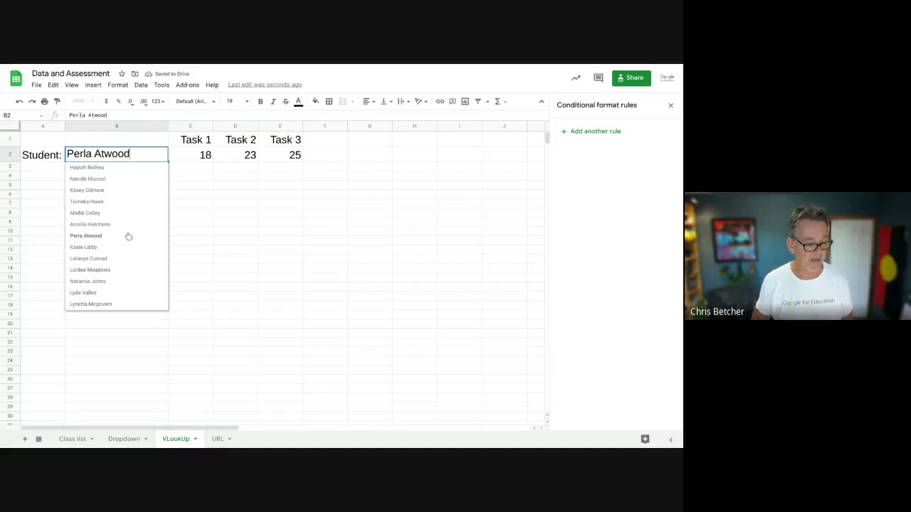
left_click(83, 293)
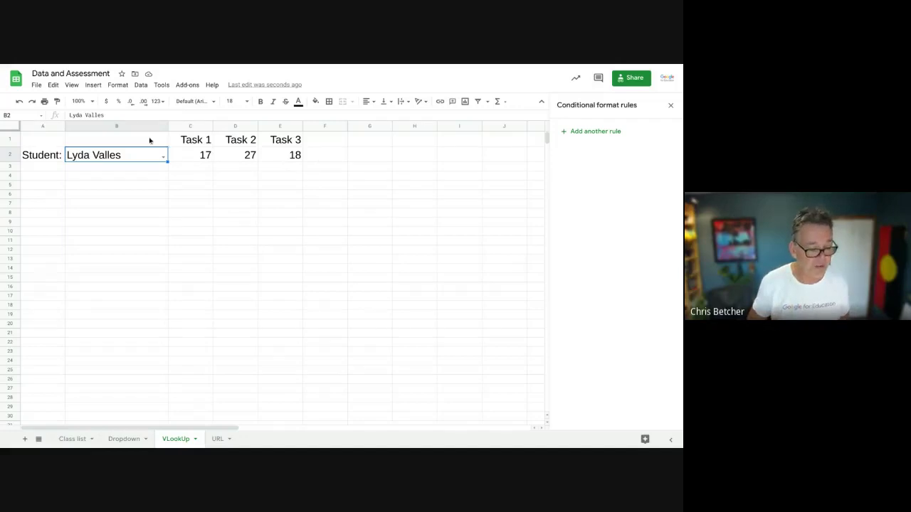
Insert a bar chart of the task scores in B1:E2 and place it below the scores, starting around row 7 beyond column C
left_click_drag(149, 141, 293, 156)
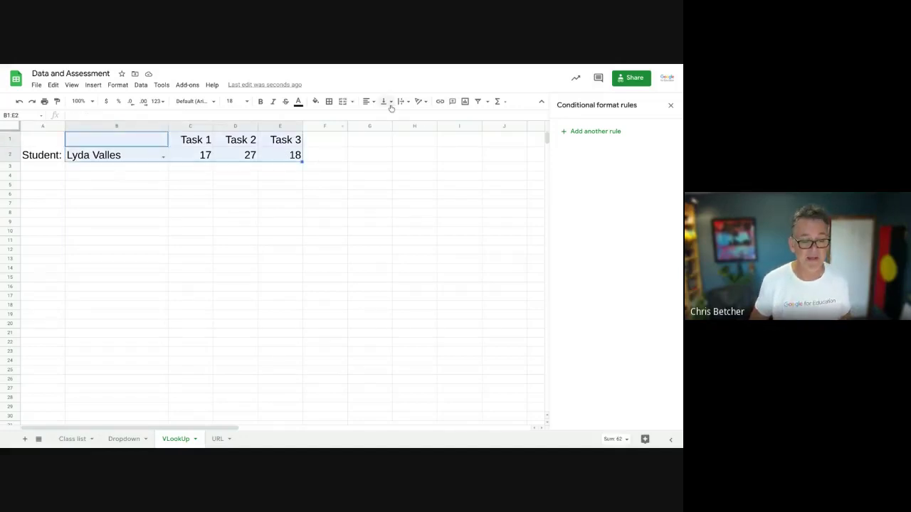
left_click(466, 102)
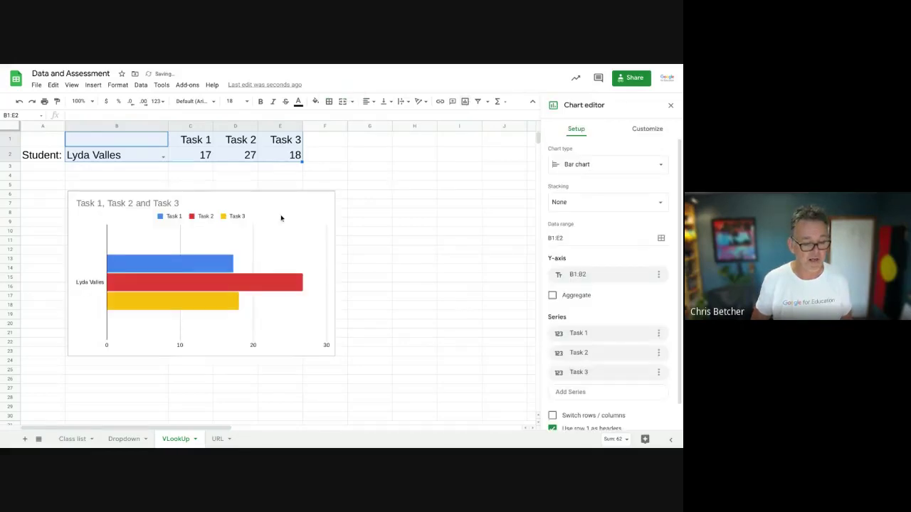
left_click(320, 208)
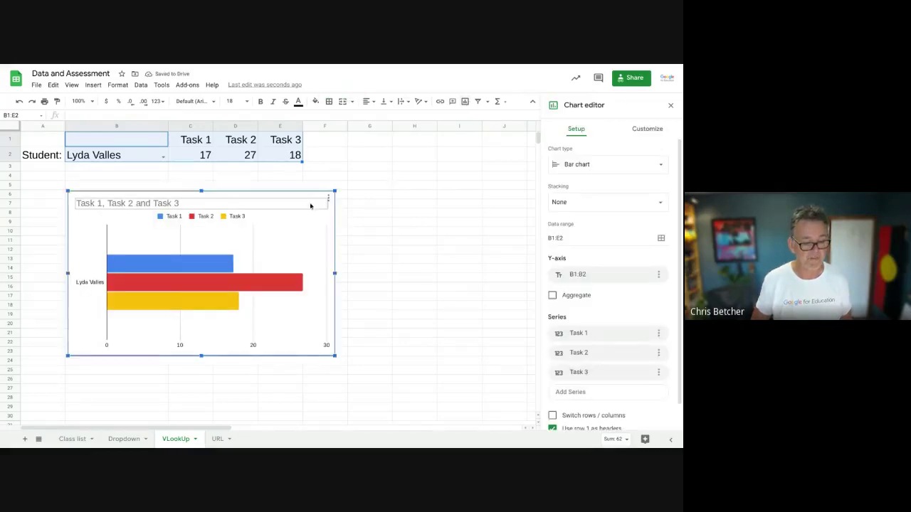
left_click_drag(284, 210, 279, 211)
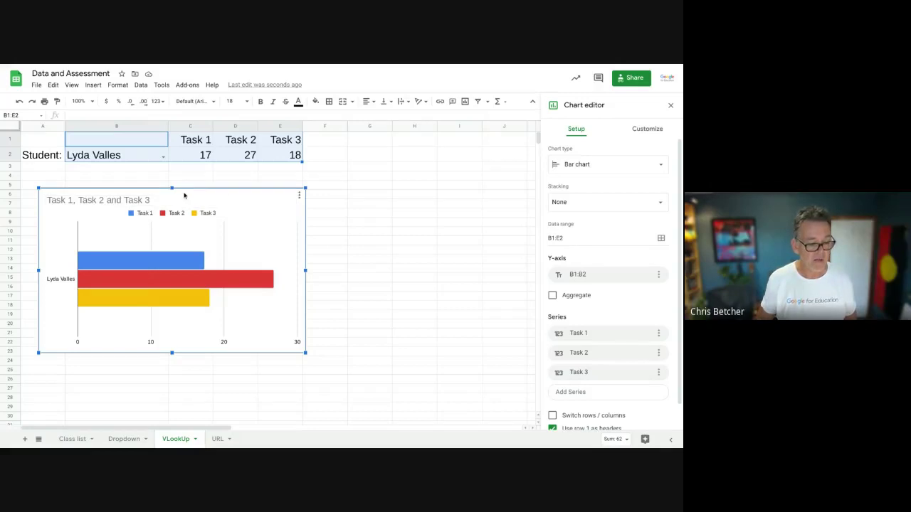
left_click_drag(219, 204, 436, 216)
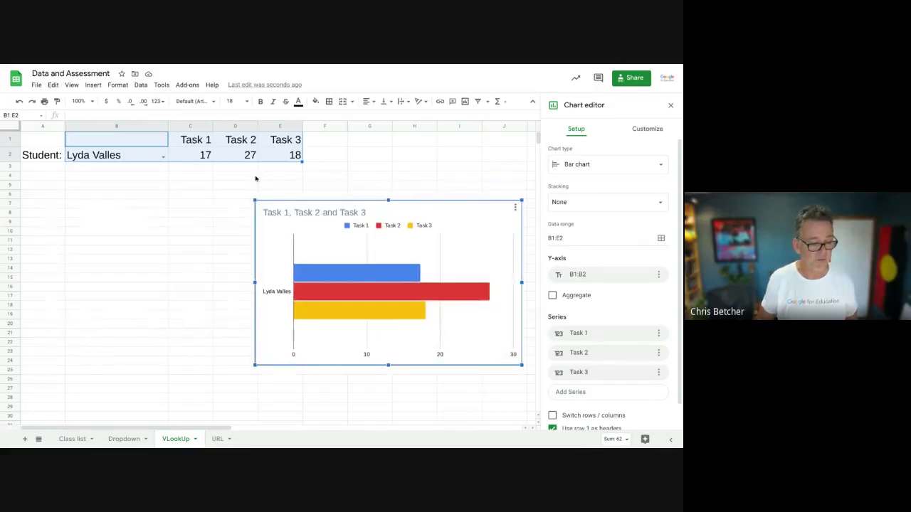
Test the chart against the Student dropdown in B2 by choosing the ninth, the eleventh and finally the fourth name
left_click(163, 157)
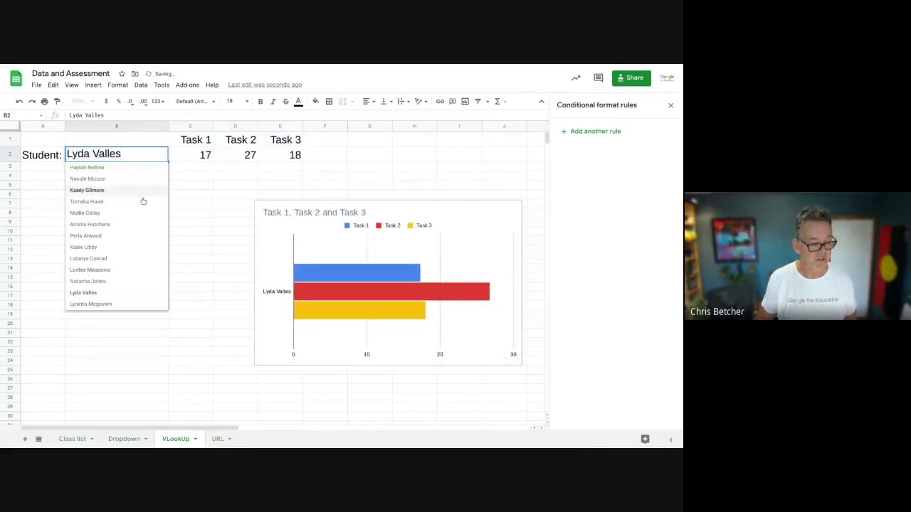
left_click(103, 260)
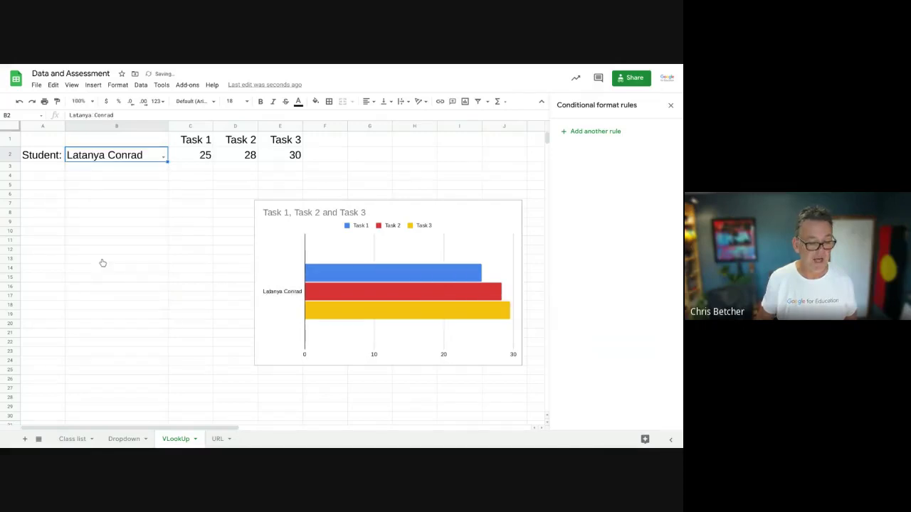
left_click(163, 157)
left_click(116, 288)
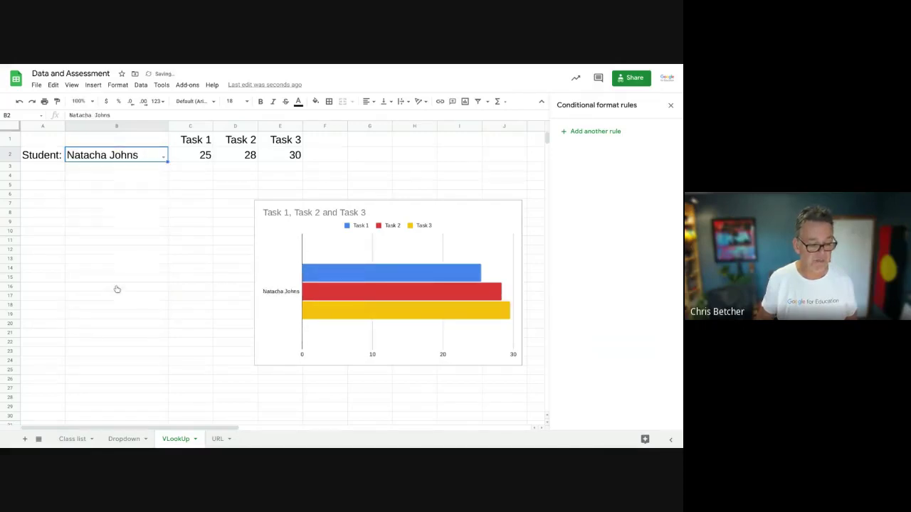
left_click(164, 157)
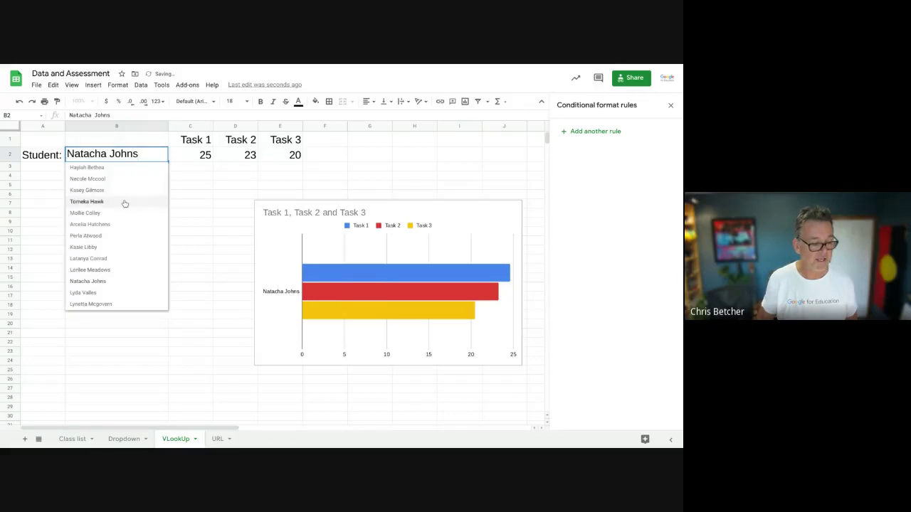
left_click(126, 202)
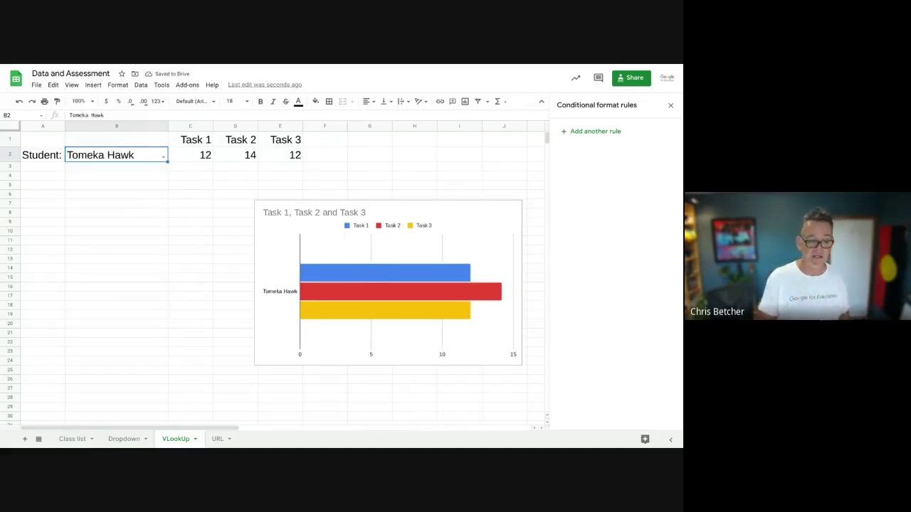
left_click(164, 156)
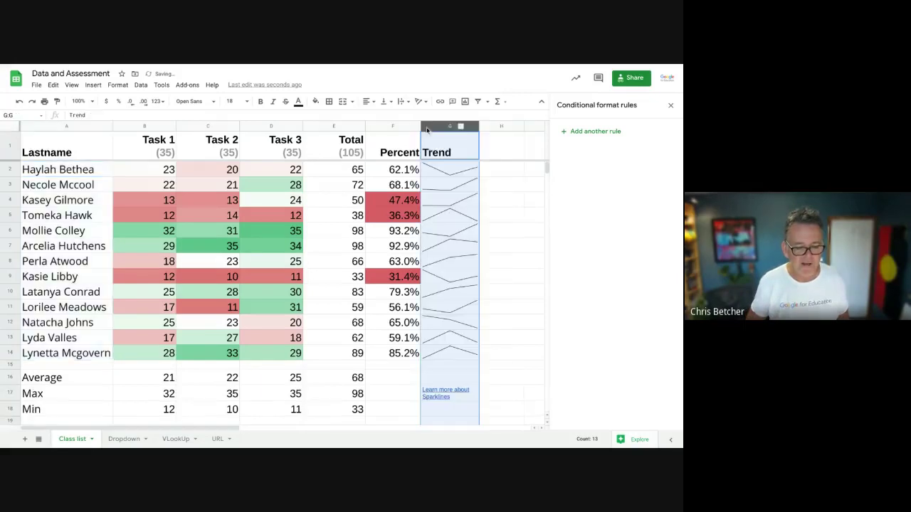
Close the conditional format rules on the Class list sheet, examine the magnified sparkline formula in G2, and preview the Sparklines help link
left_click(670, 105)
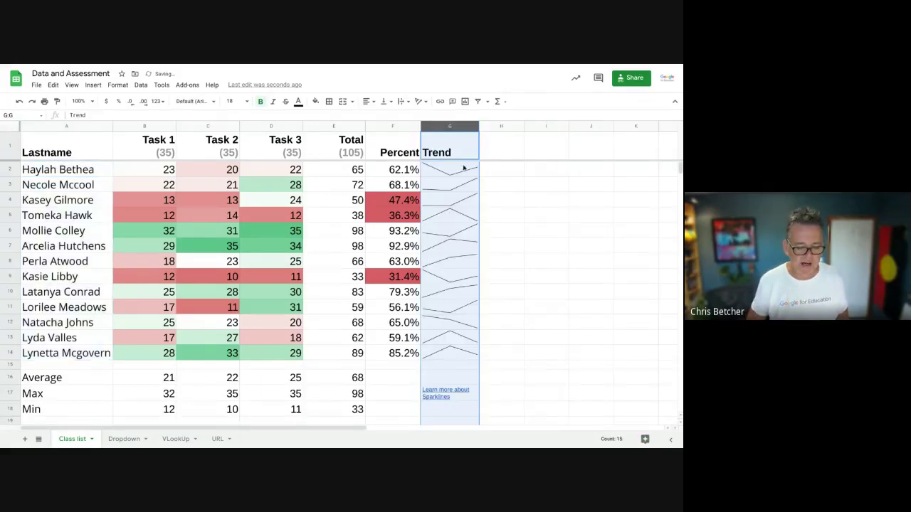
left_click(508, 281)
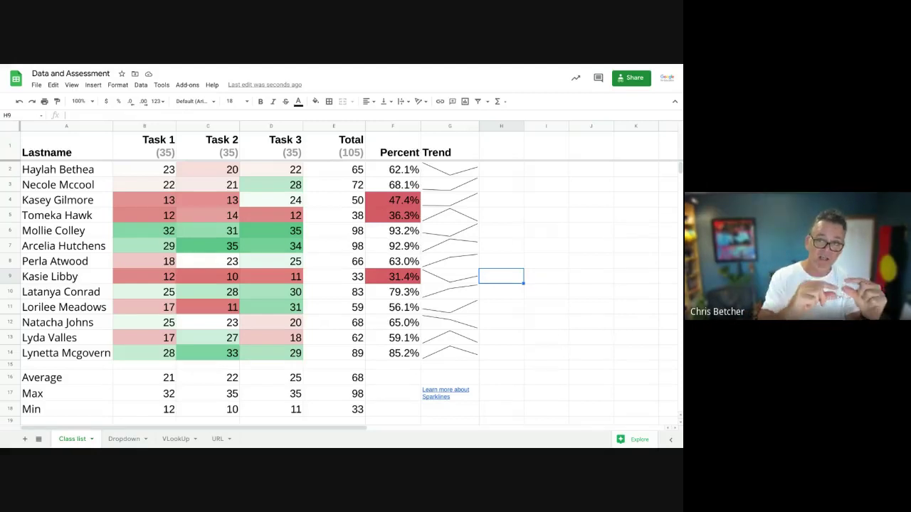
left_click(460, 175)
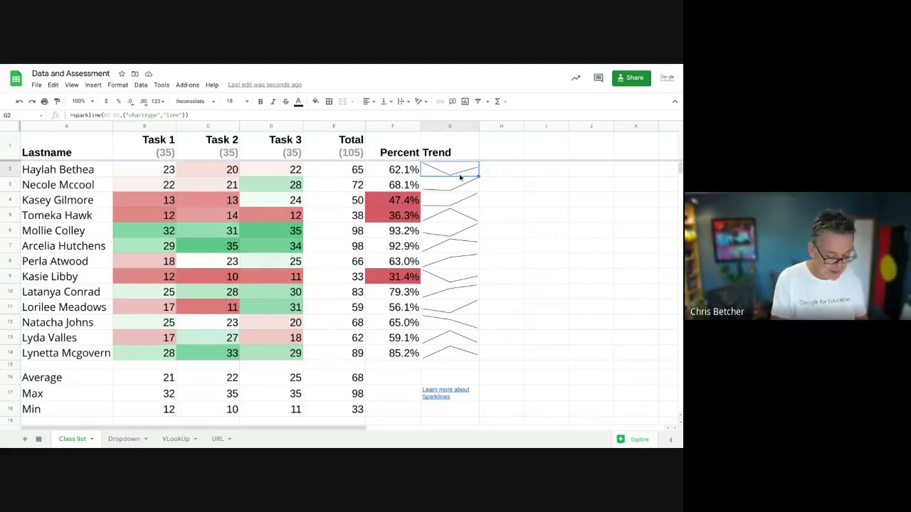
key("ctrl+super+d")
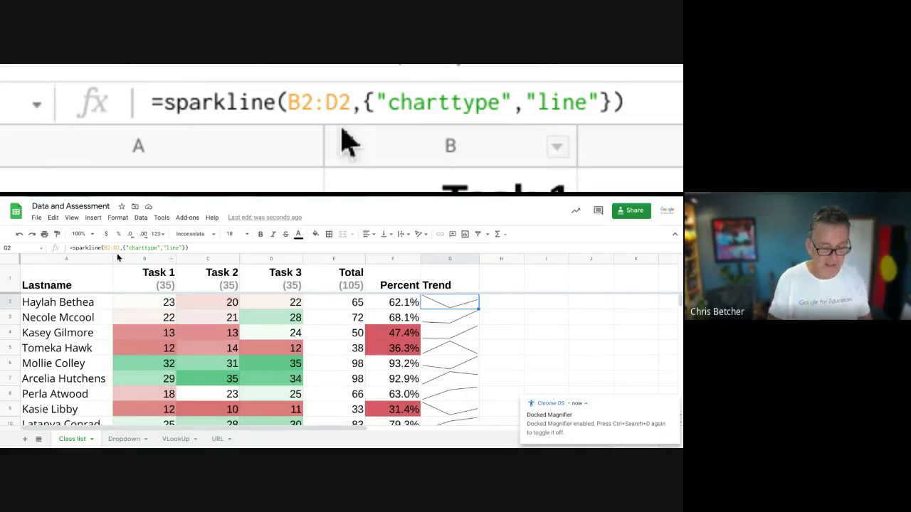
key("ctrl+super+d")
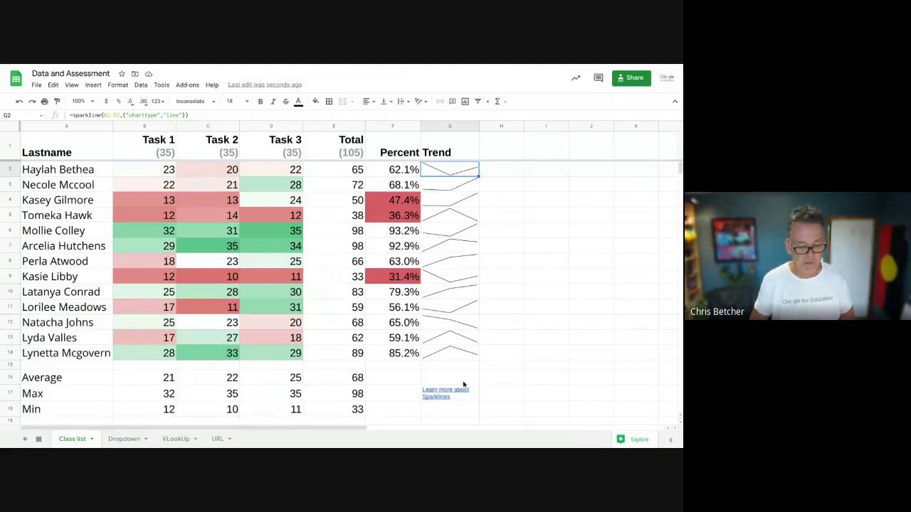
mouse_move(456, 403)
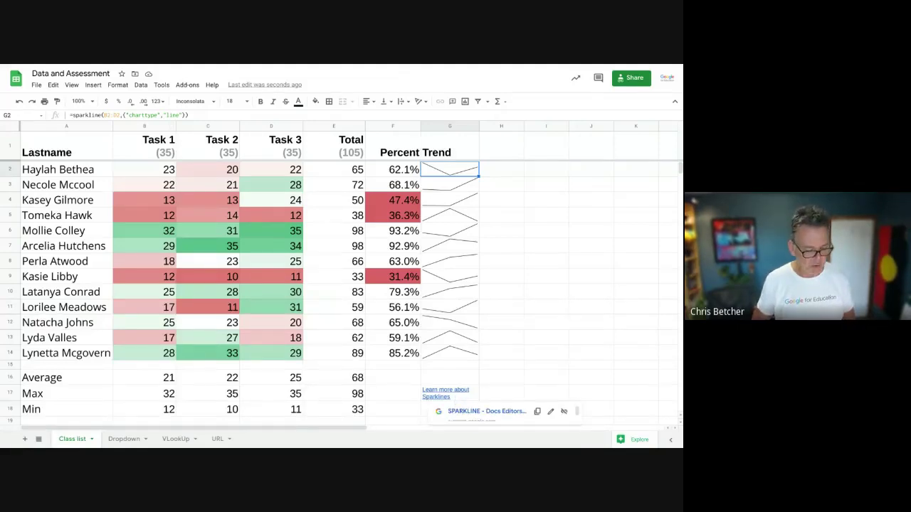
Show the bit.ly/GfE_databasics link in B4 of the URL sheet, highlighting its text and leaving the cell unedited
key("ctrl+shift+Page_Down")
key("ctrl+shift+Page_Down")
key("ctrl+shift+Page_Down")
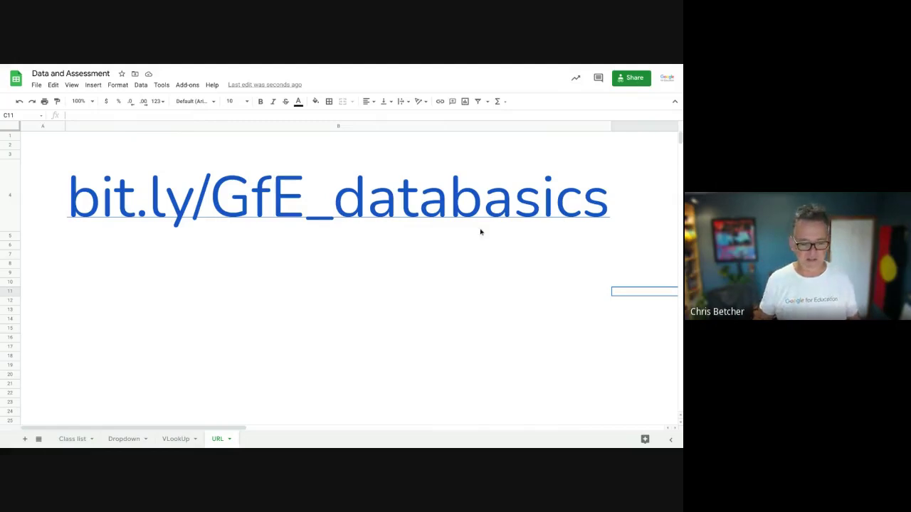
left_click(420, 204)
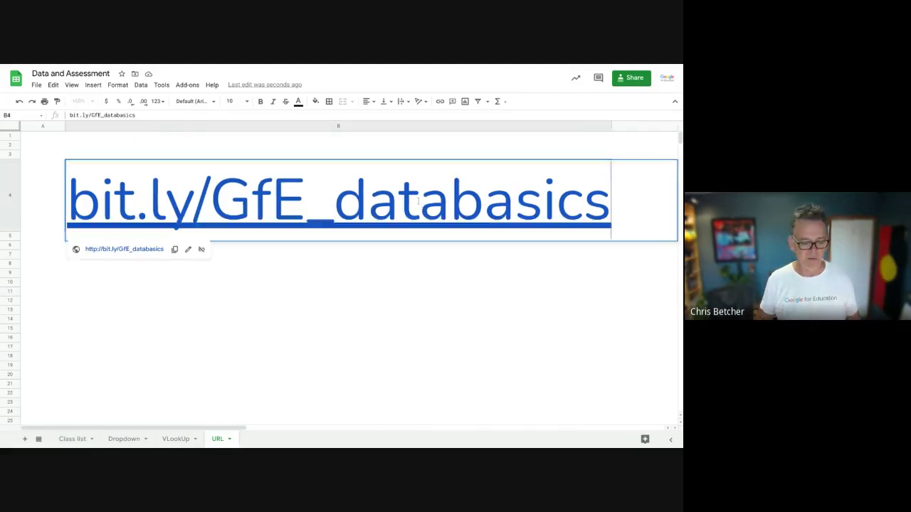
double_click(419, 202)
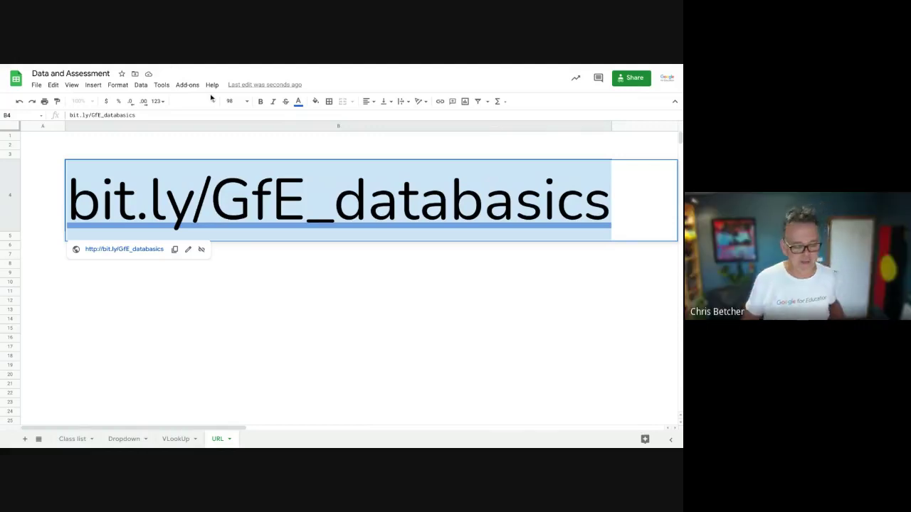
left_click(387, 377)
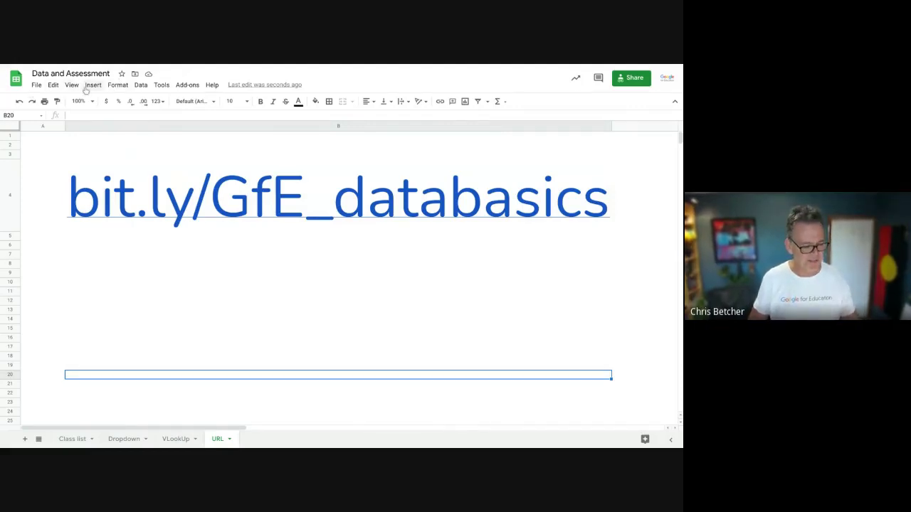
Clear the Total and Percent cells E2:F18 and the Average, Max and Min cells B16:D18 on the Class list sheet
left_click(72, 439)
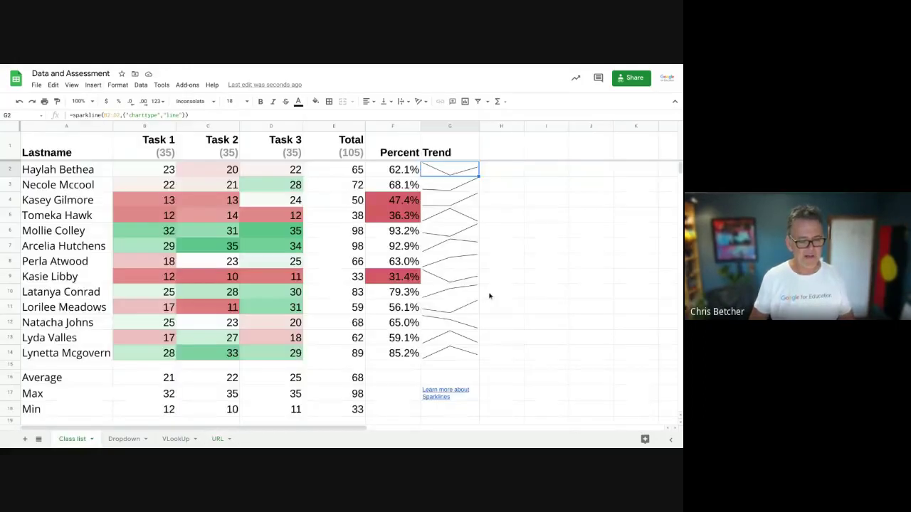
left_click_drag(341, 173, 378, 409)
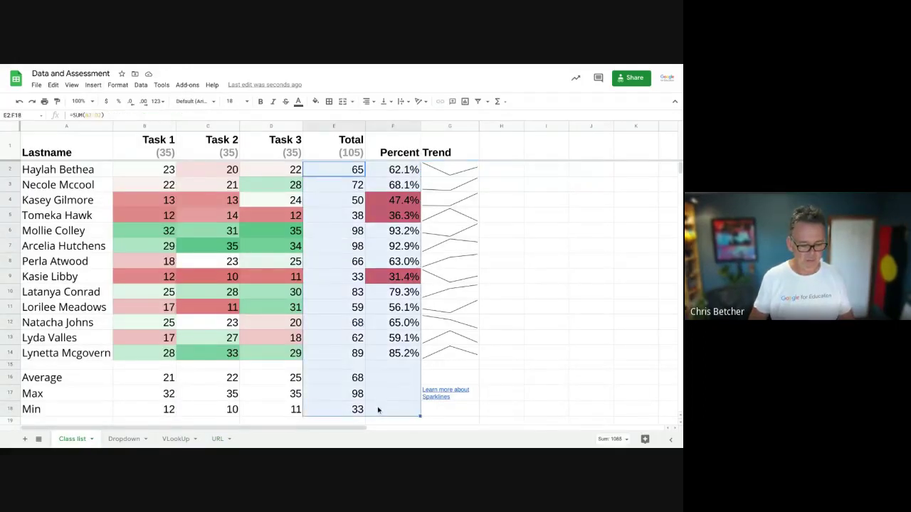
key("Delete")
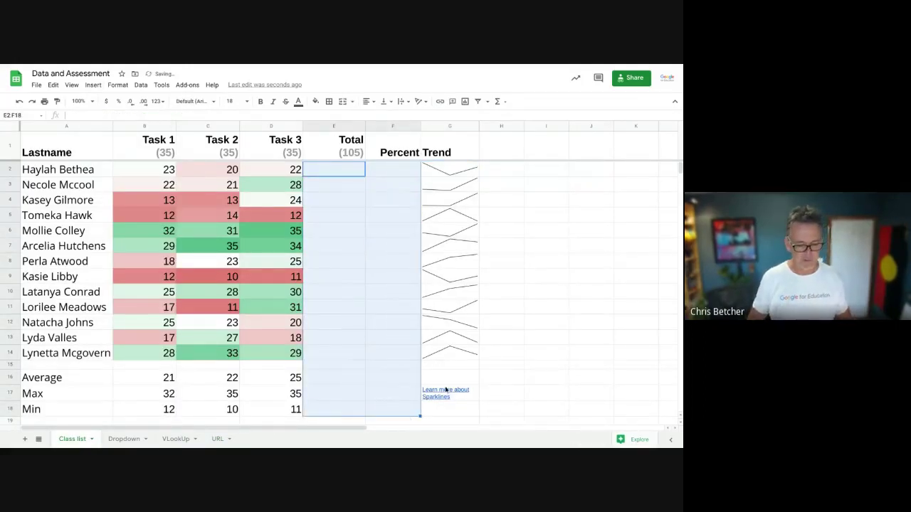
left_click_drag(144, 378, 299, 416)
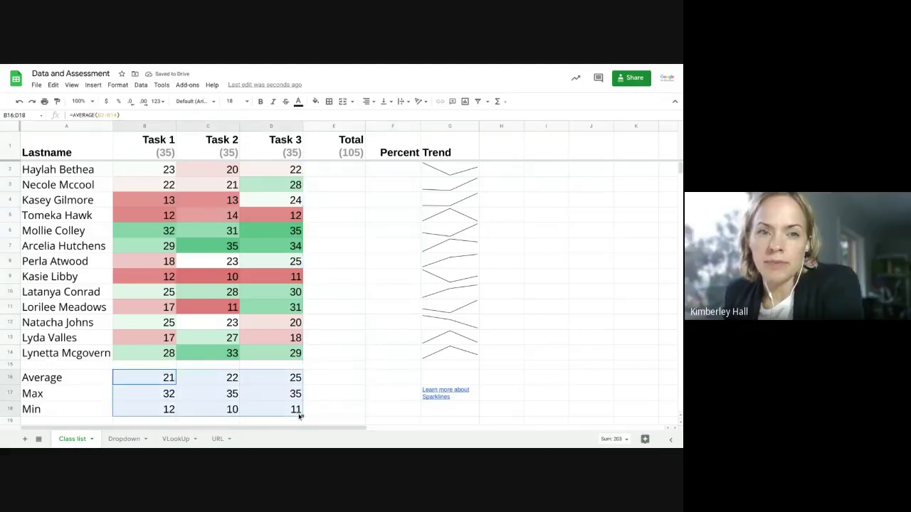
key("Delete")
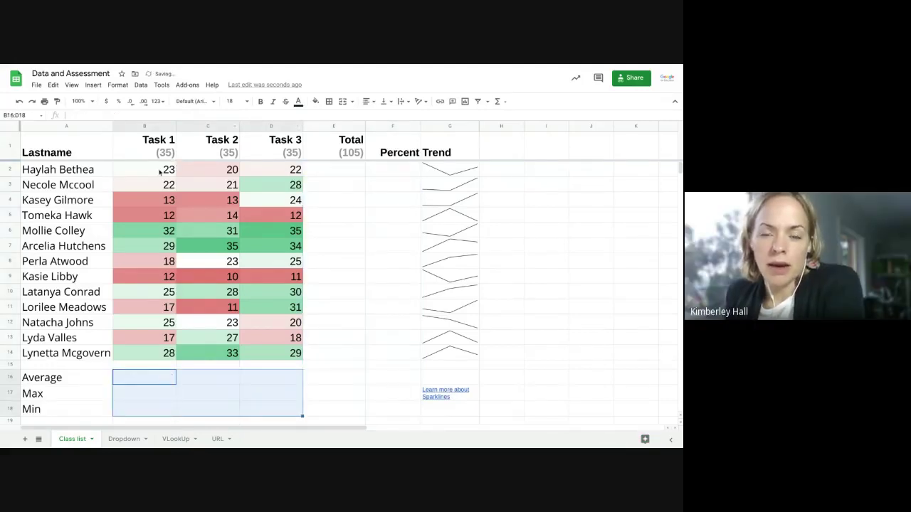
Delete the color scale conditional formatting rule from the task scores in B2:D14
left_click_drag(169, 169, 277, 352)
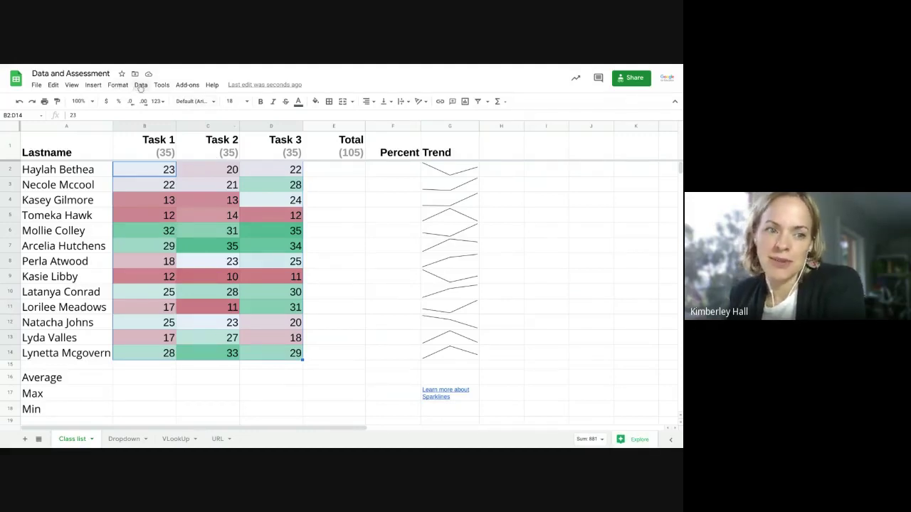
left_click(140, 86)
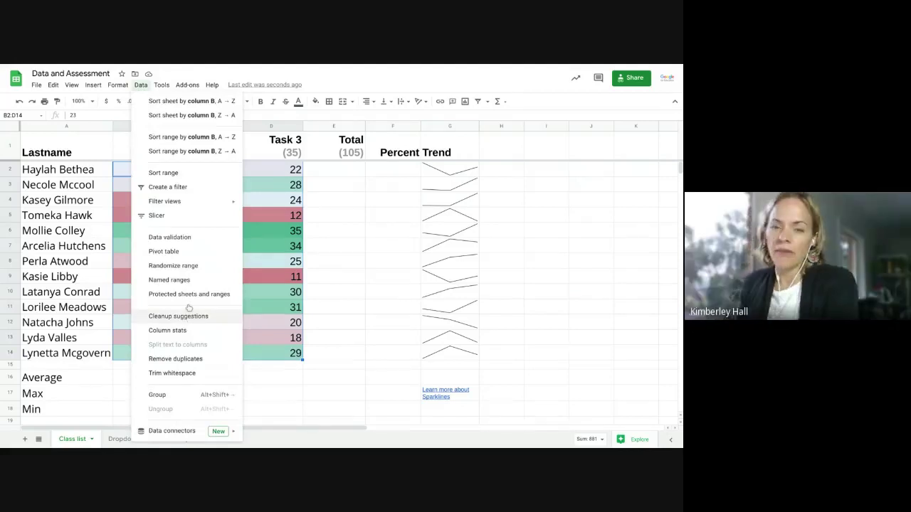
left_click(119, 85)
left_click(133, 294)
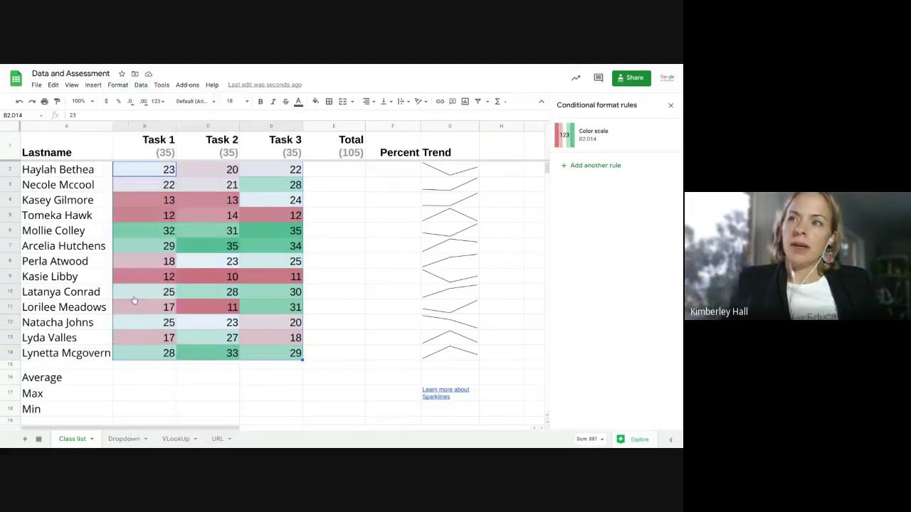
left_click(665, 136)
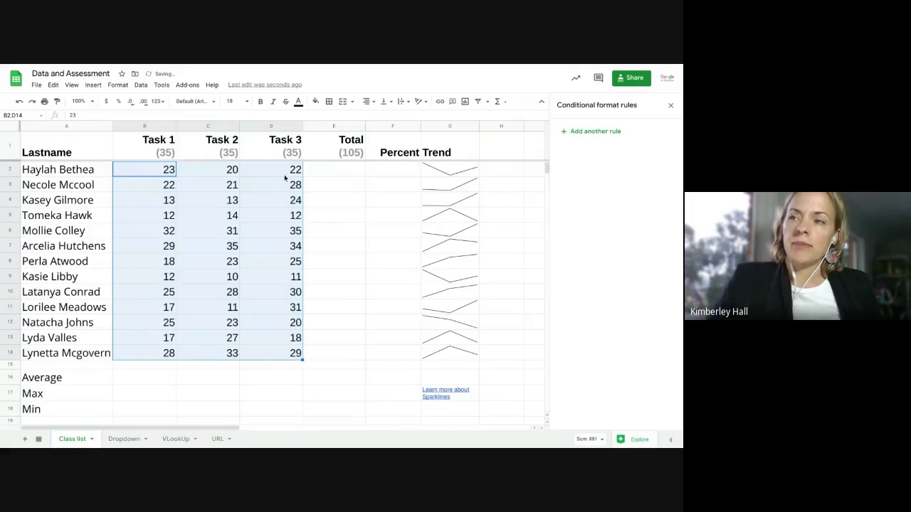
Close the conditional format rules on the Class list sheet and select an empty cell beside the table
left_click_drag(327, 170, 341, 353)
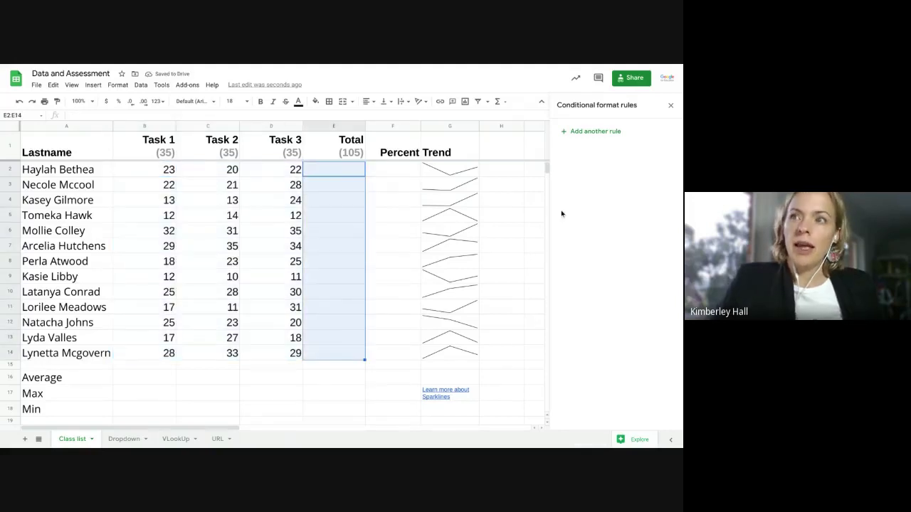
left_click(670, 105)
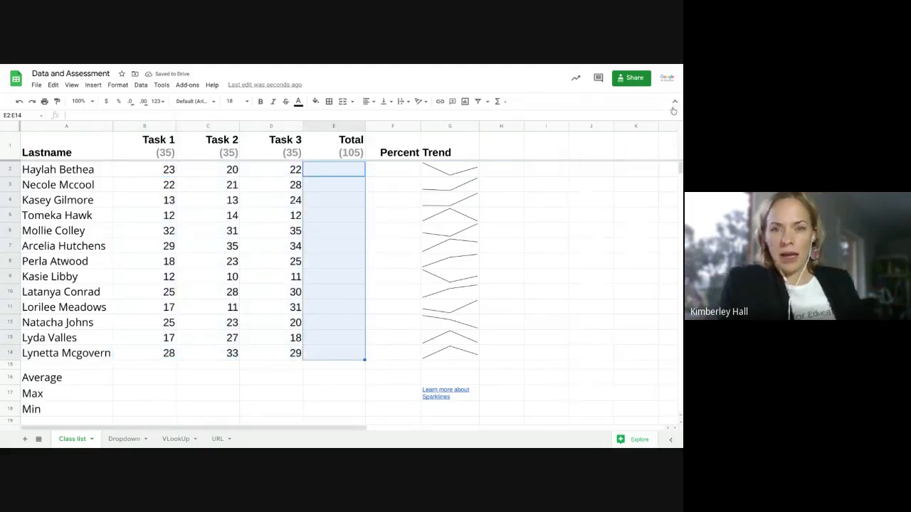
left_click(616, 249)
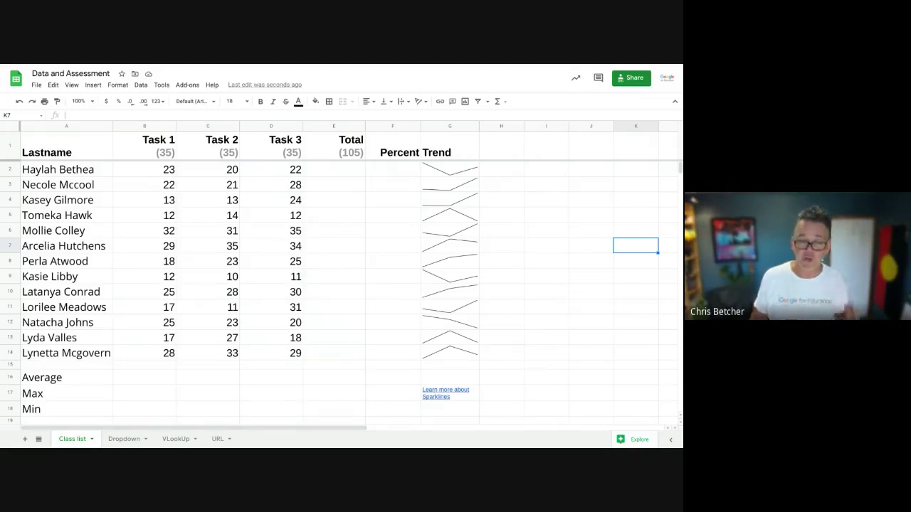
View the SUM function help by starting a =sum( formula in Total cell E2, and discard the formula
left_click(352, 170)
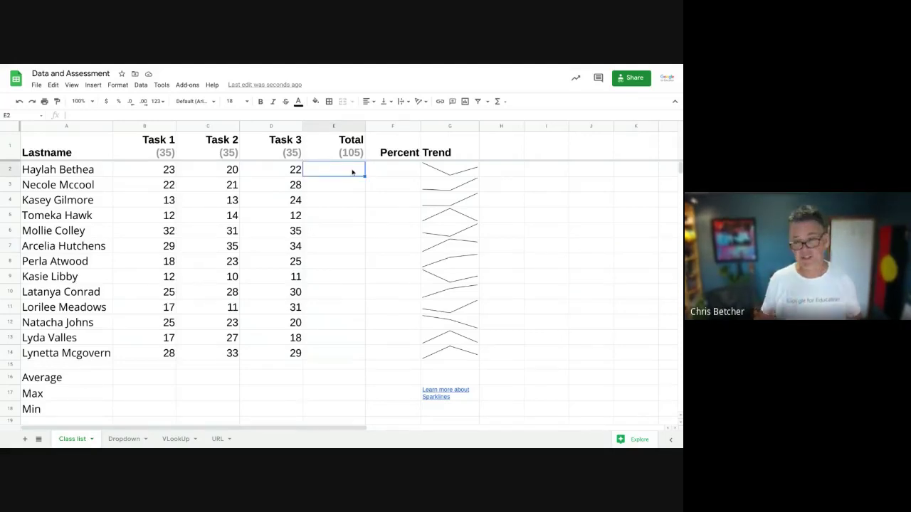
type("=sum")
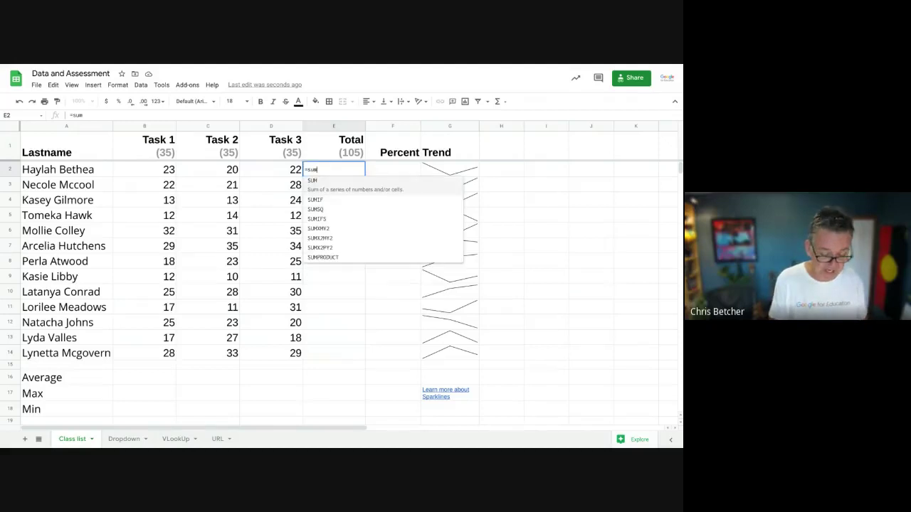
type("(")
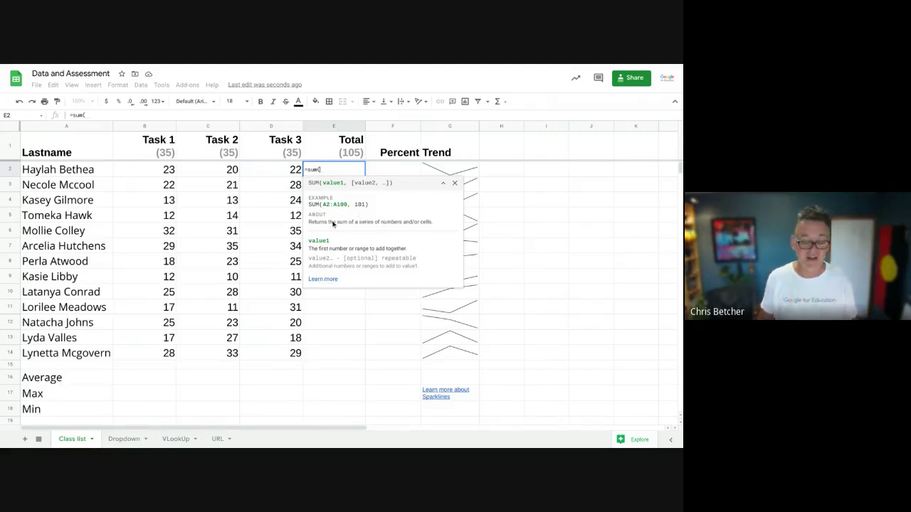
left_click(455, 183)
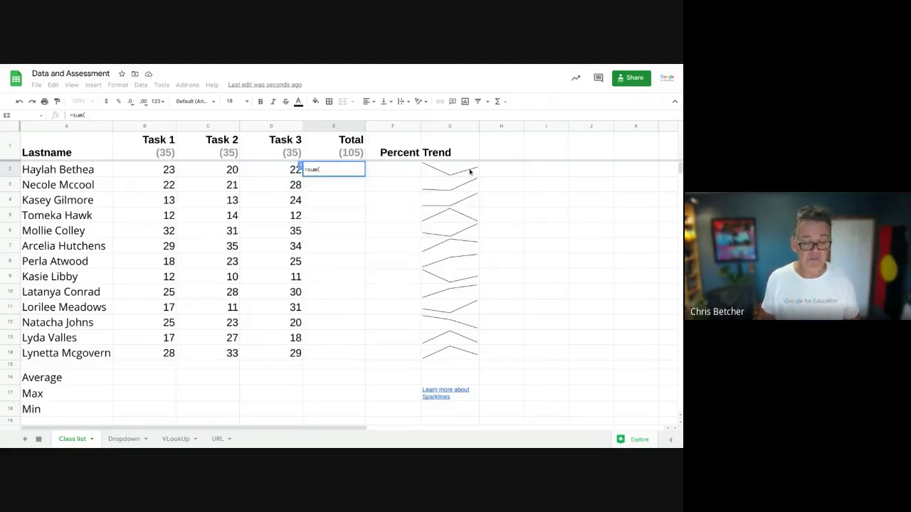
left_click(504, 171)
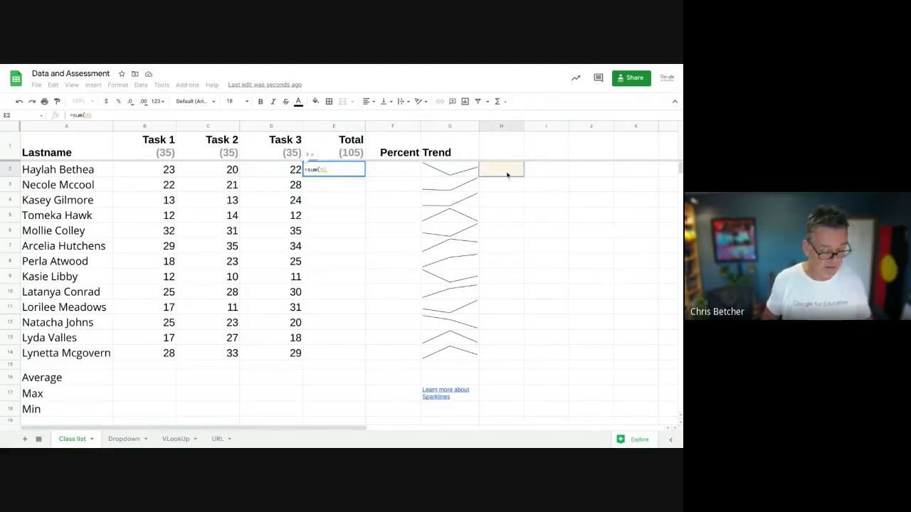
key("Escape")
Start a =sparkline( formula in H2, examine the SPARKLINE help article's sample usage and options, and close the article
left_click(510, 170)
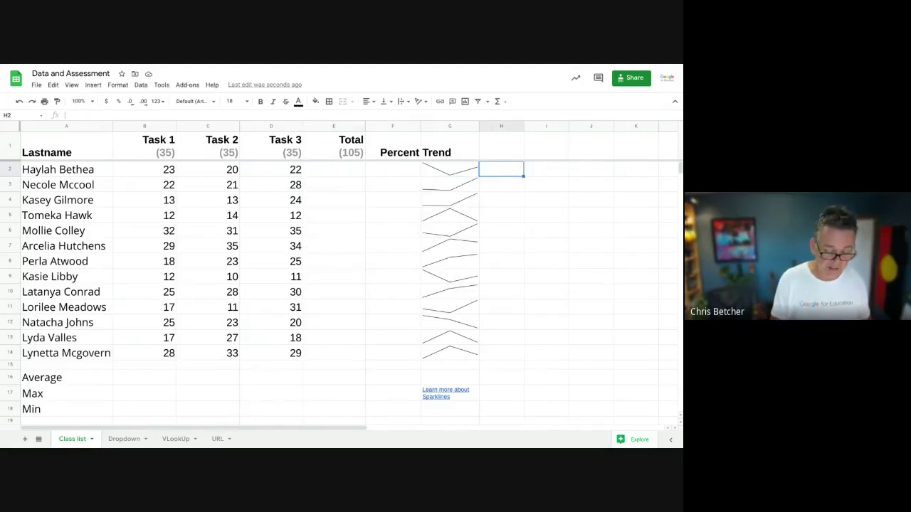
type("=sparkline(")
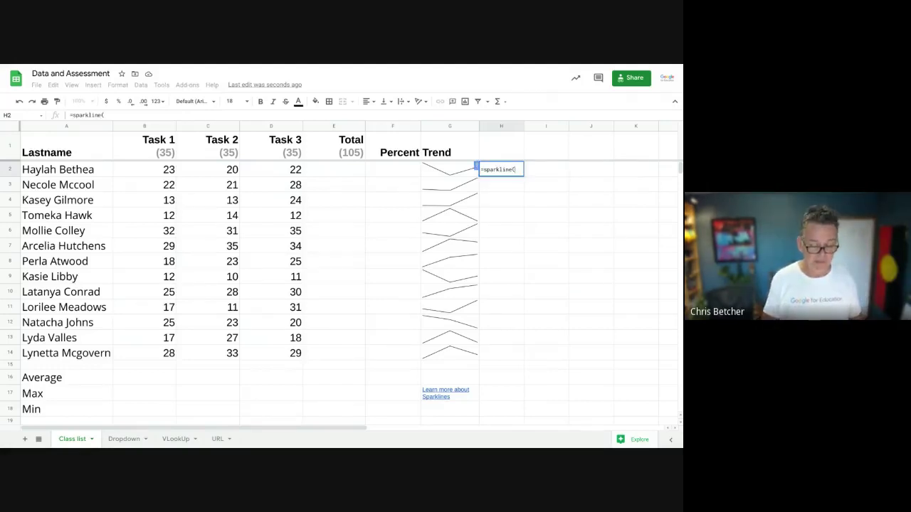
left_click(477, 166)
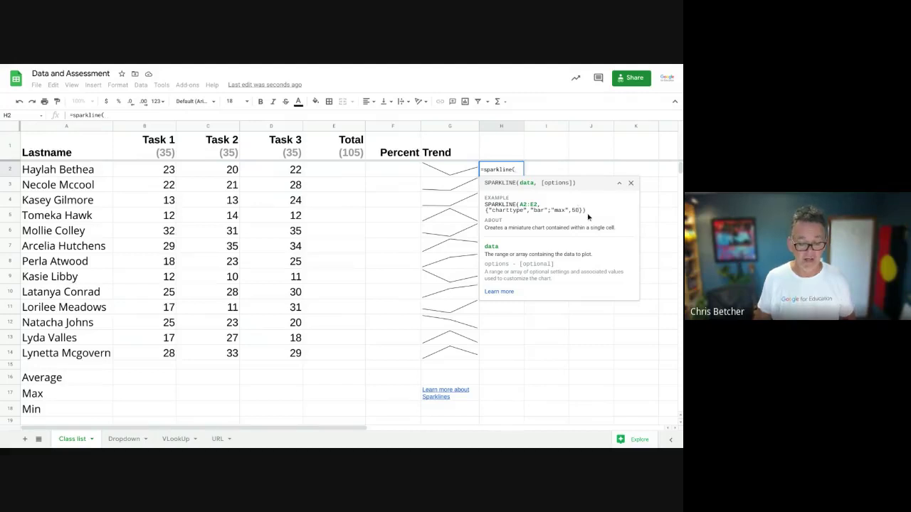
left_click(498, 292)
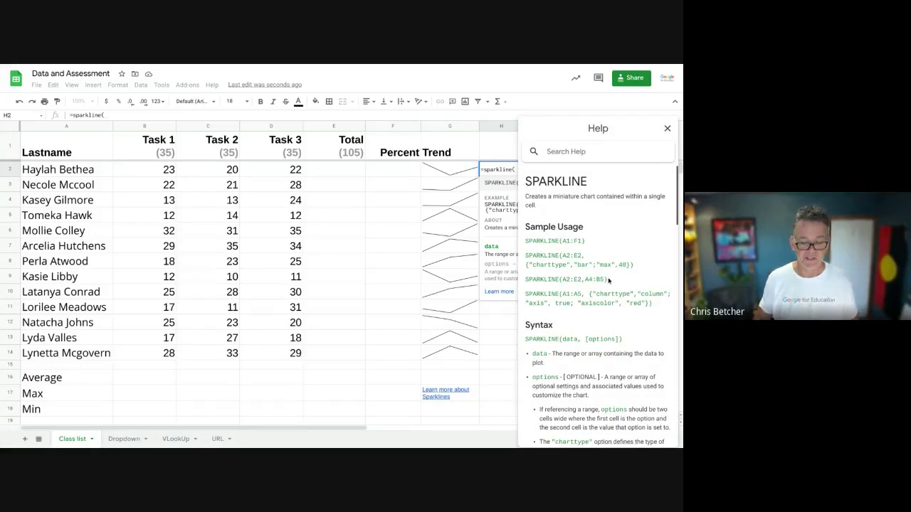
scroll(608, 281, "down", 2)
scroll(608, 281, "down", 6)
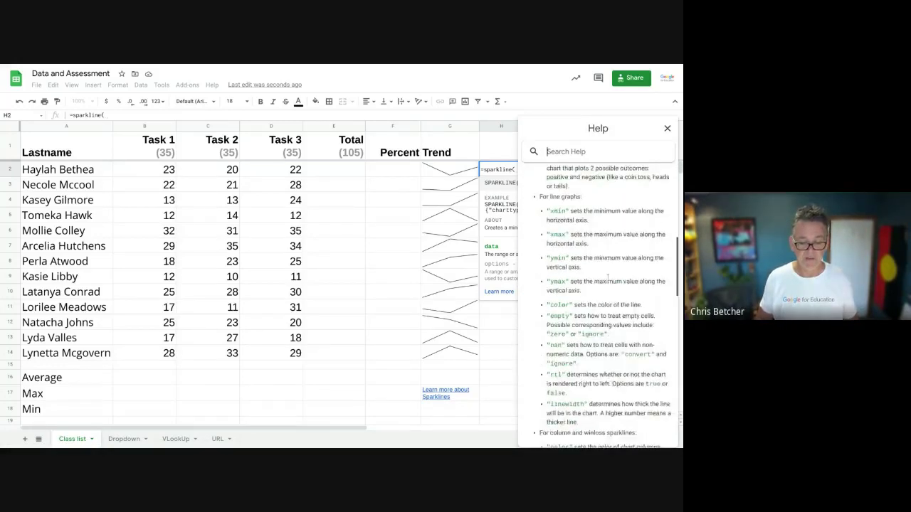
scroll(608, 276, "up", 8)
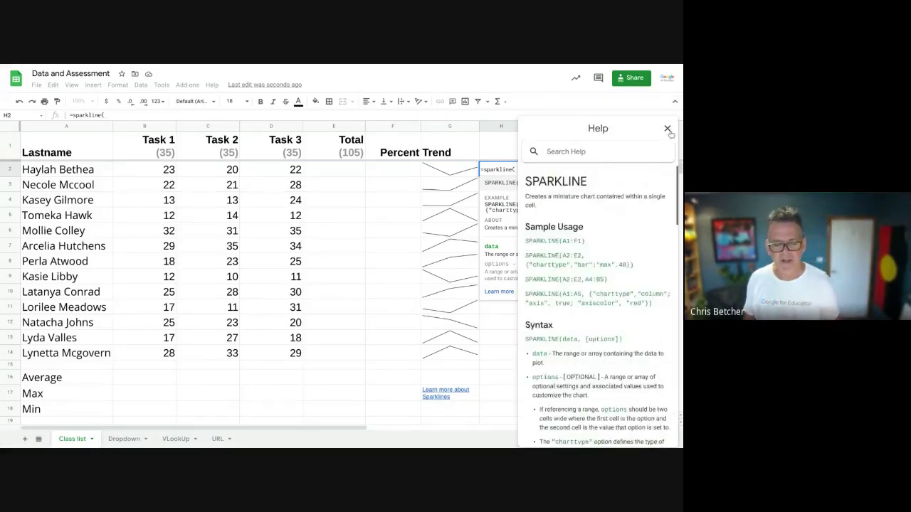
left_click(666, 128)
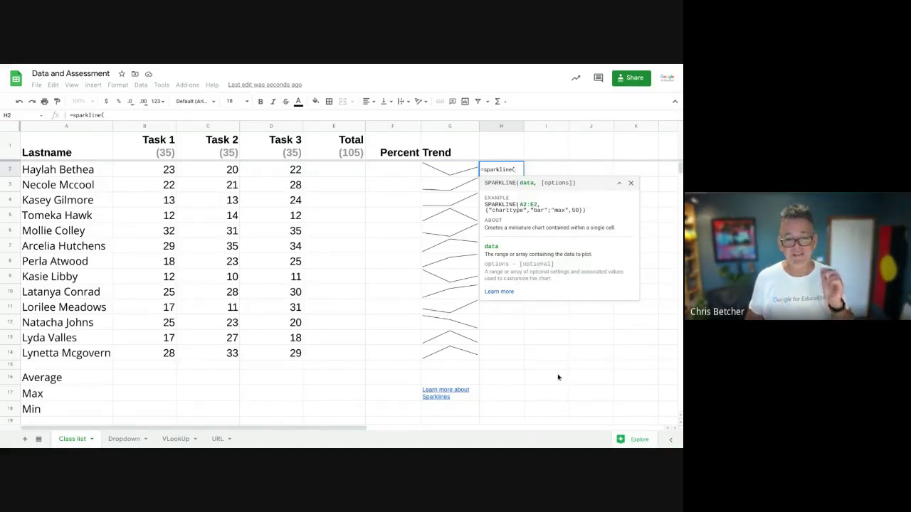
Leave the incomplete SPARKLINE formula and clear it from H2
left_click(561, 404)
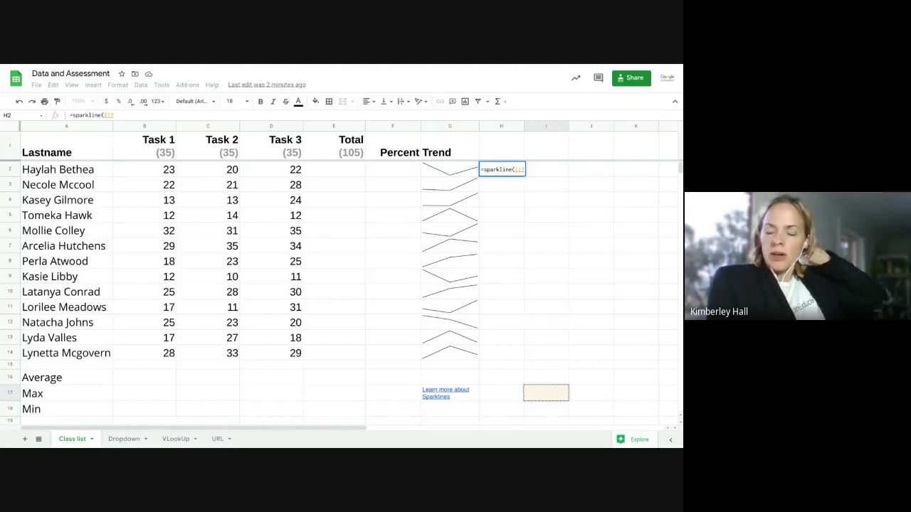
left_click(513, 182)
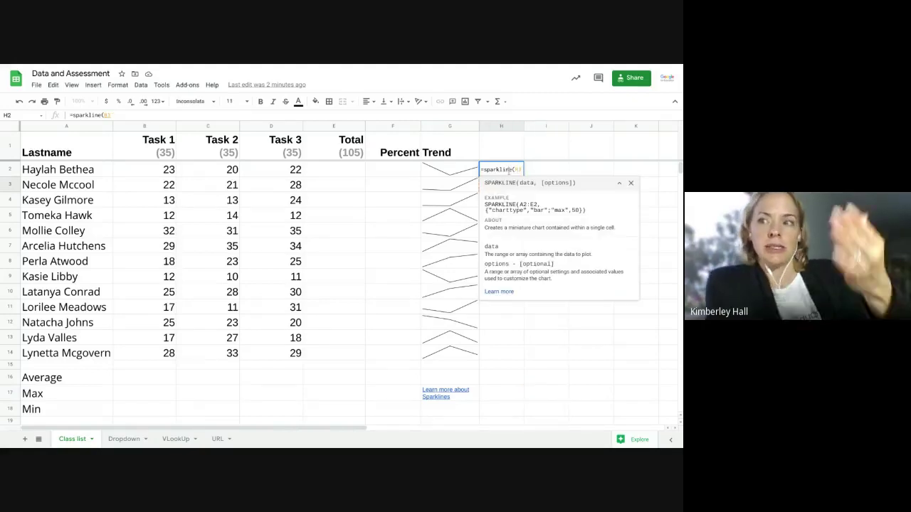
key("Tab")
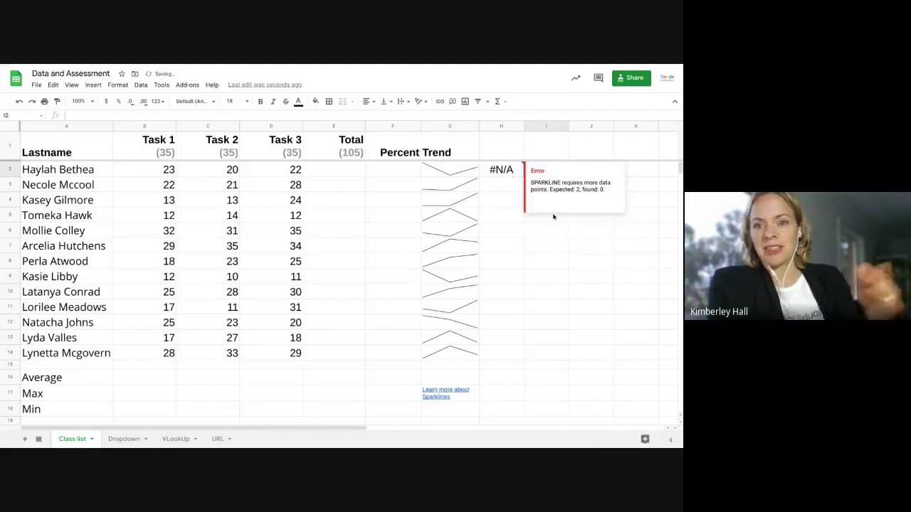
left_click(510, 174)
key("BackSpace")
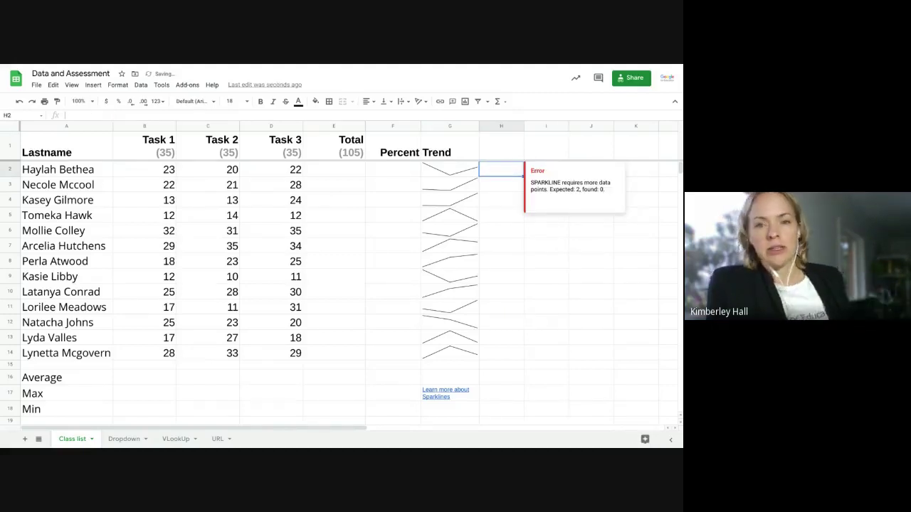
left_click(554, 289)
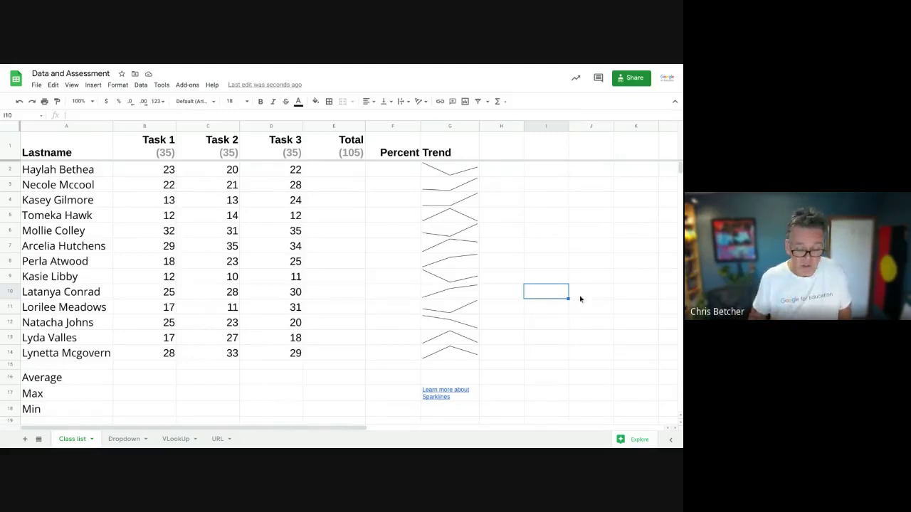
Check the quick summary statistics for the Task 3 scores in D2:D14 and for all task scores in B2:D14
left_click_drag(289, 172, 266, 353)
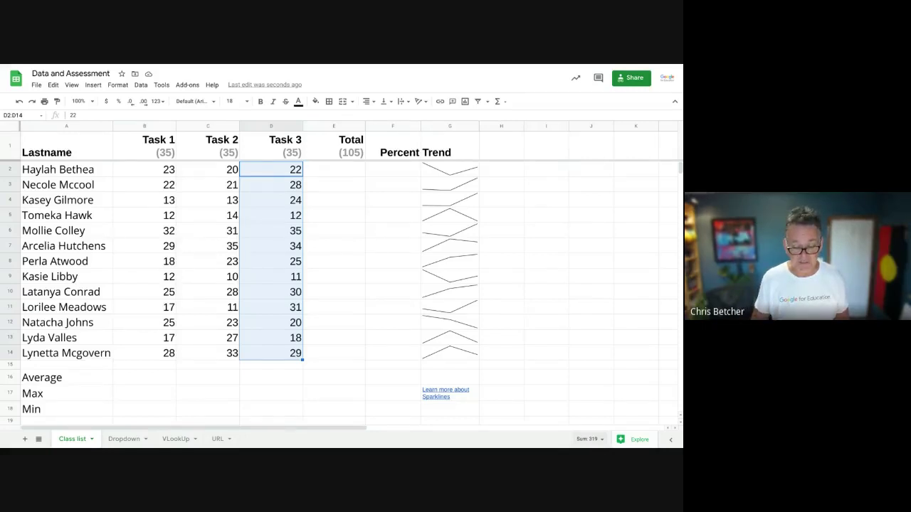
left_click(602, 439)
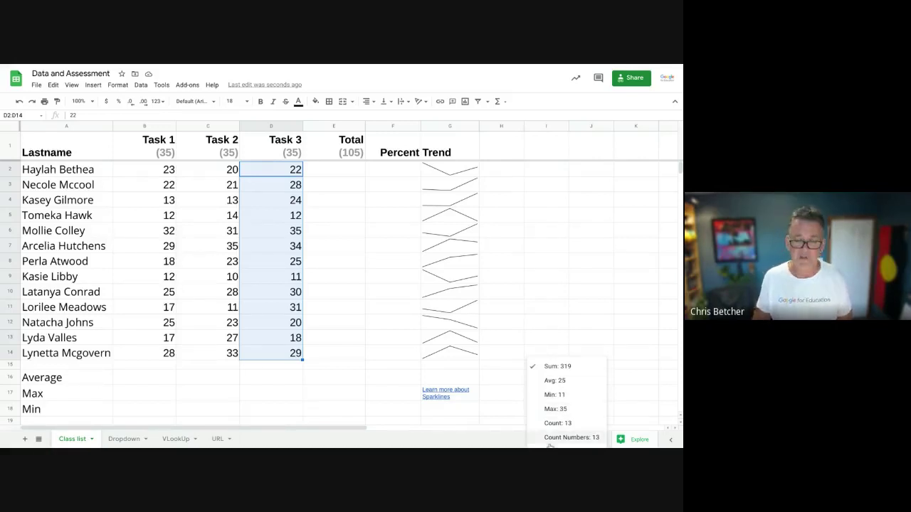
left_click(566, 308)
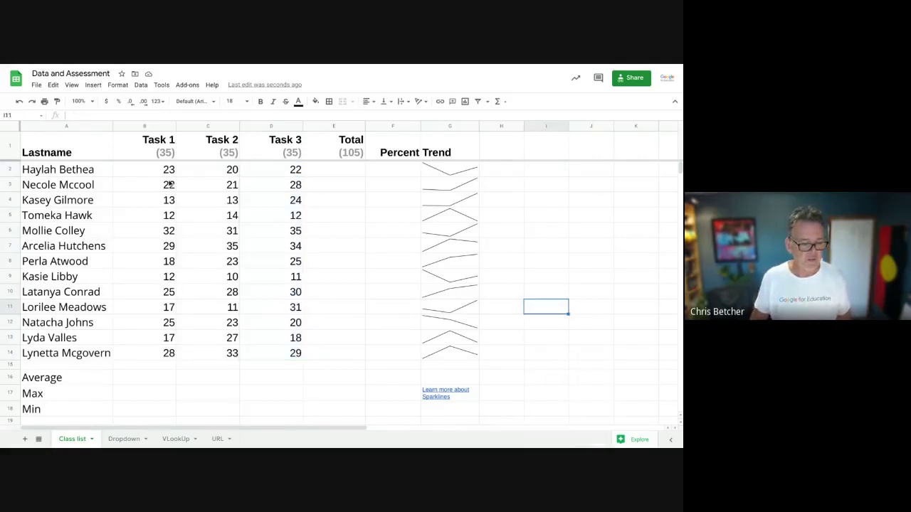
left_click_drag(165, 170, 285, 360)
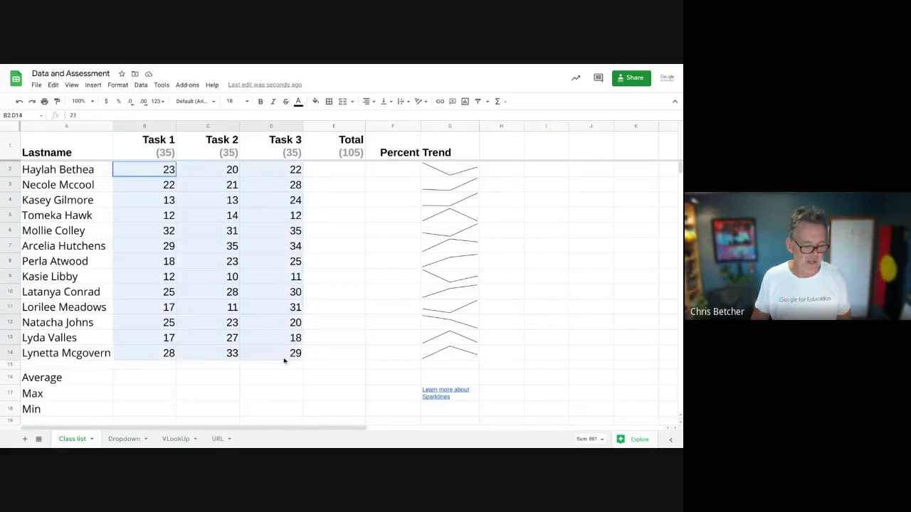
left_click(599, 437)
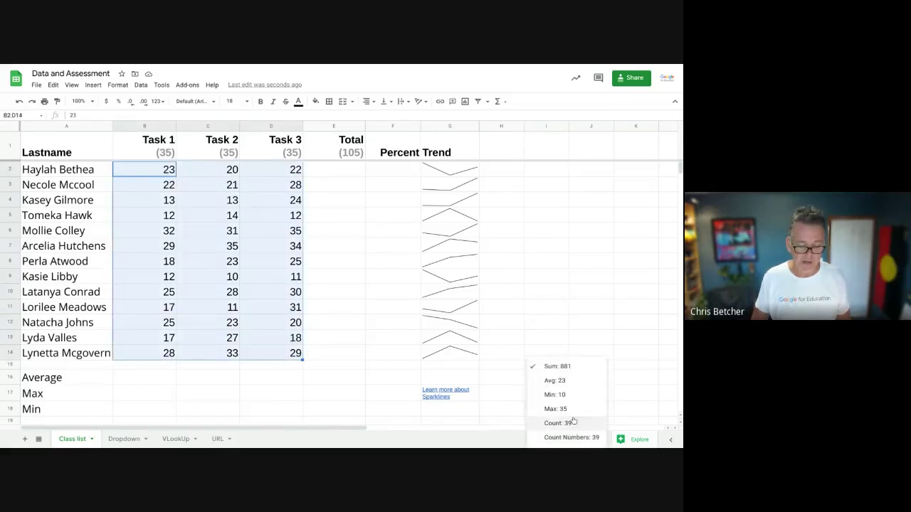
left_click(645, 294)
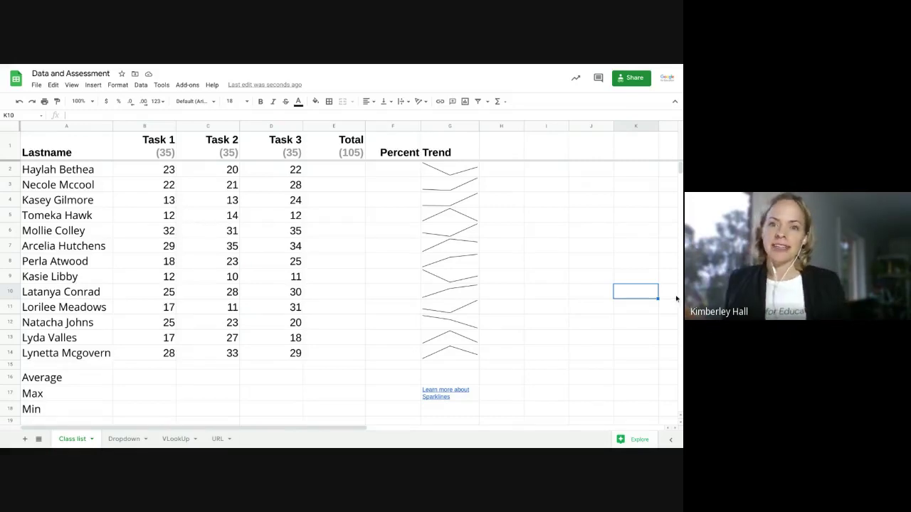
left_click(627, 235)
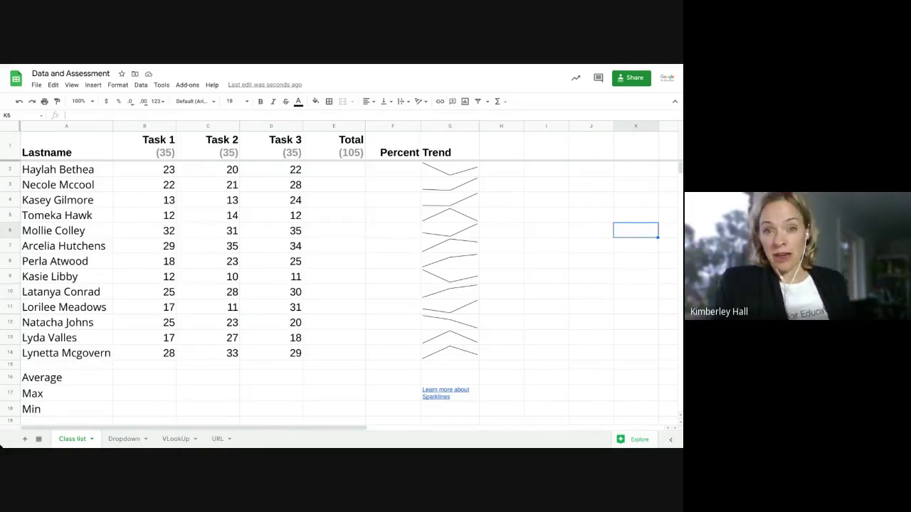
Show the student selection cell B2 on the Dropdown sheet, keeping its current choice
left_click(124, 439)
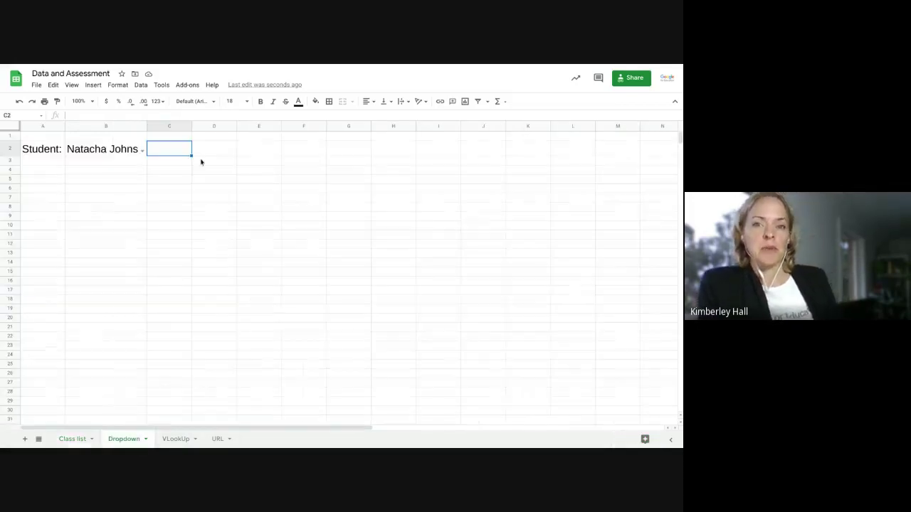
left_click(130, 152)
left_click(429, 217)
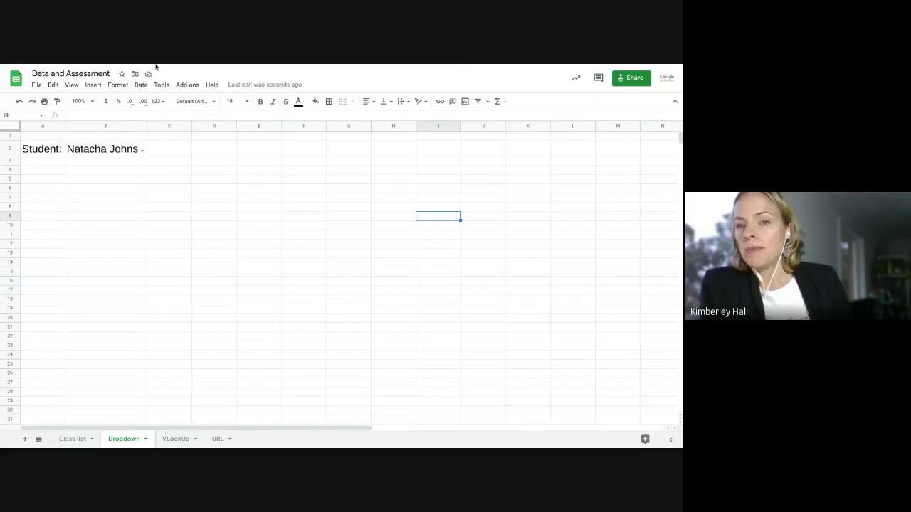
Switch to the Google Meet webinar call
mouse_move(149, 81)
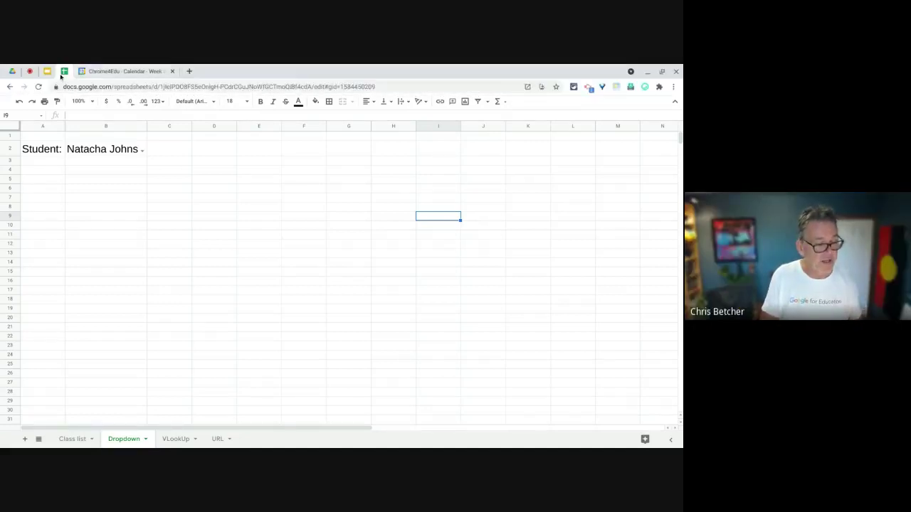
left_click(30, 72)
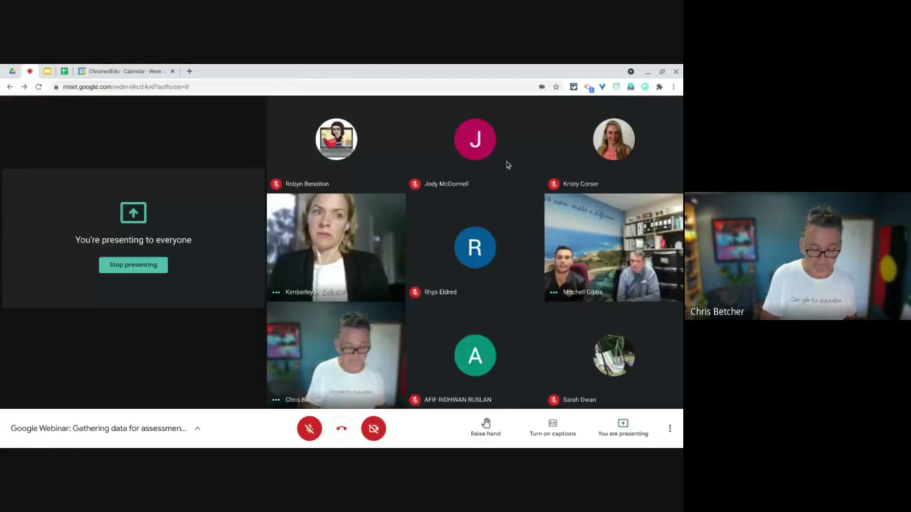
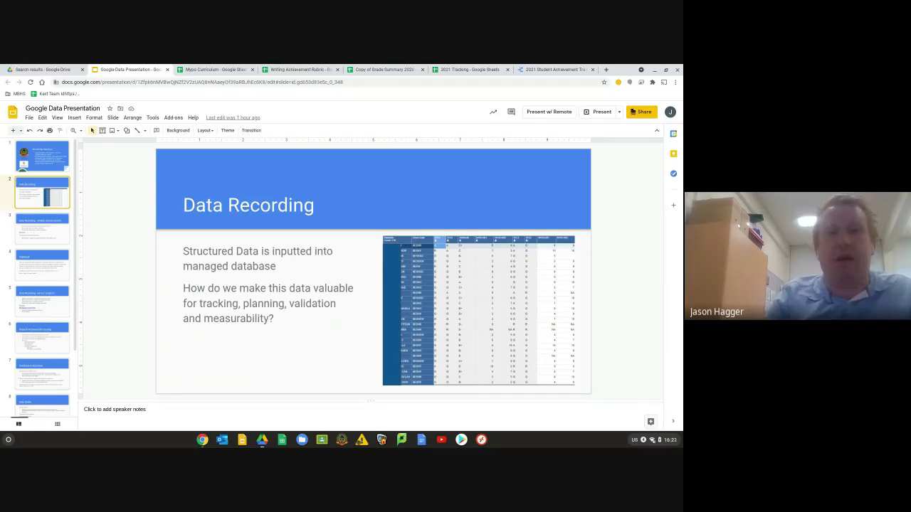
Show slide 3 of Google Data Presentation, and switch to the Mypo Curriculum spreadsheet to view cell J6 of the UPB-2020 grades
left_click(57, 234)
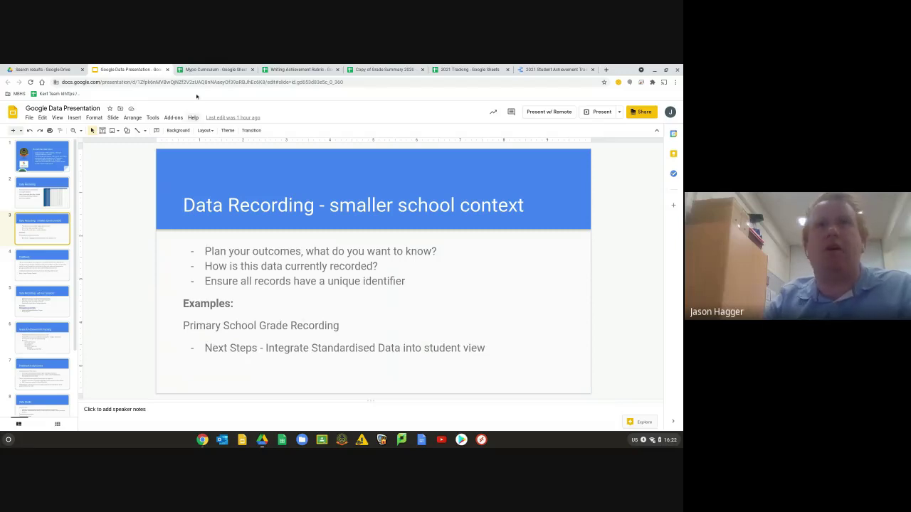
left_click(222, 70)
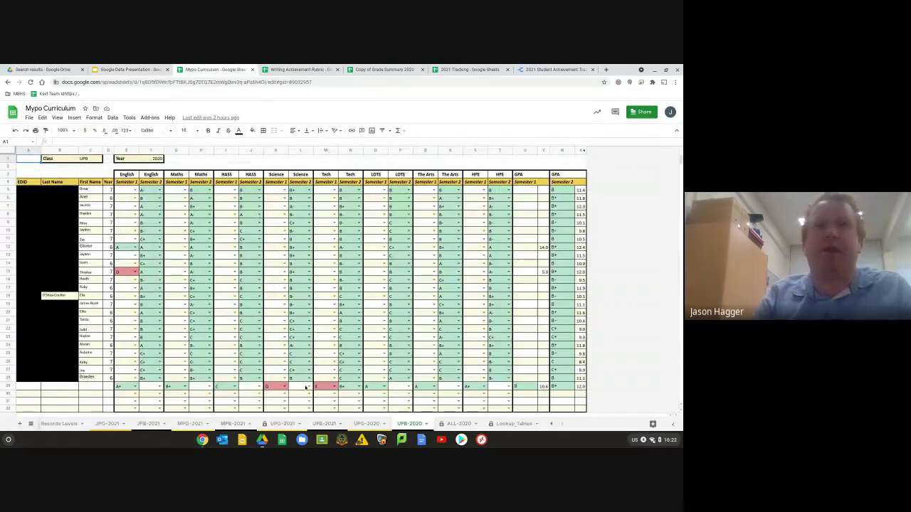
left_click(247, 199)
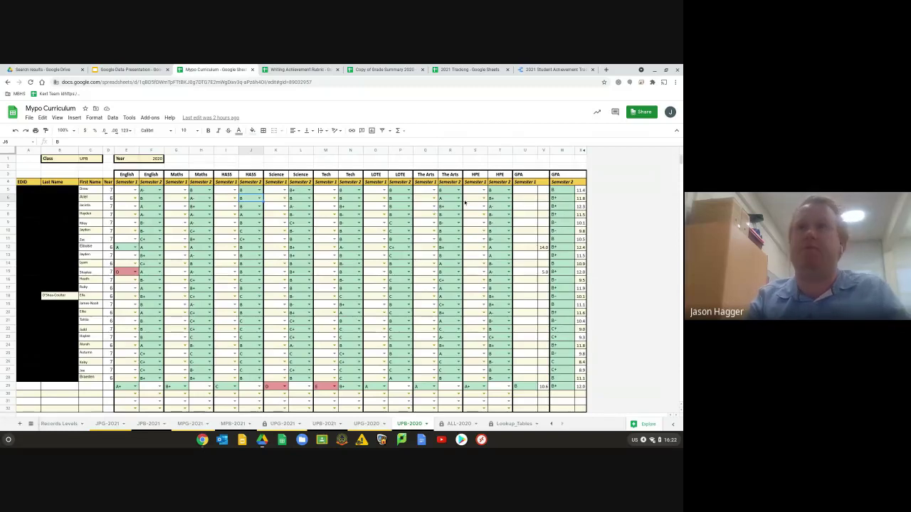
Set the HPE Semester 2 grade in cell T5 of the UPB-2020 sheet to D+
left_click(509, 190)
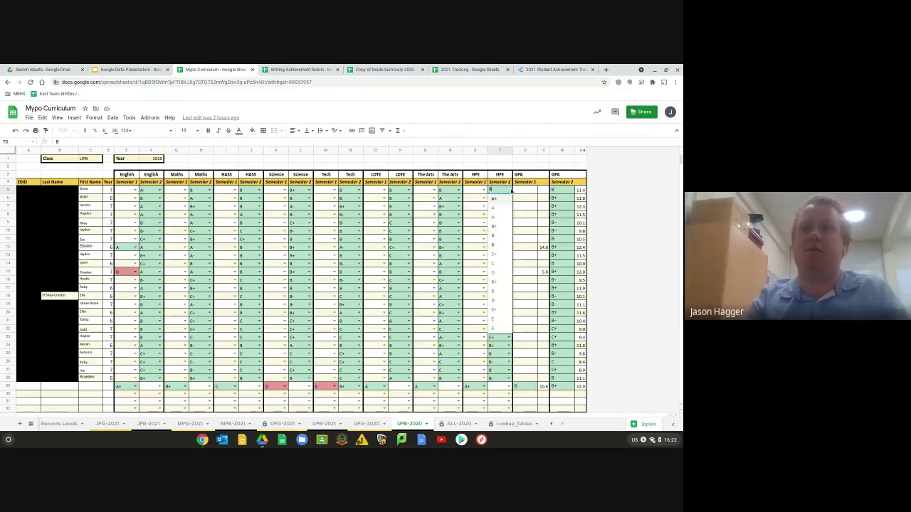
left_click(499, 288)
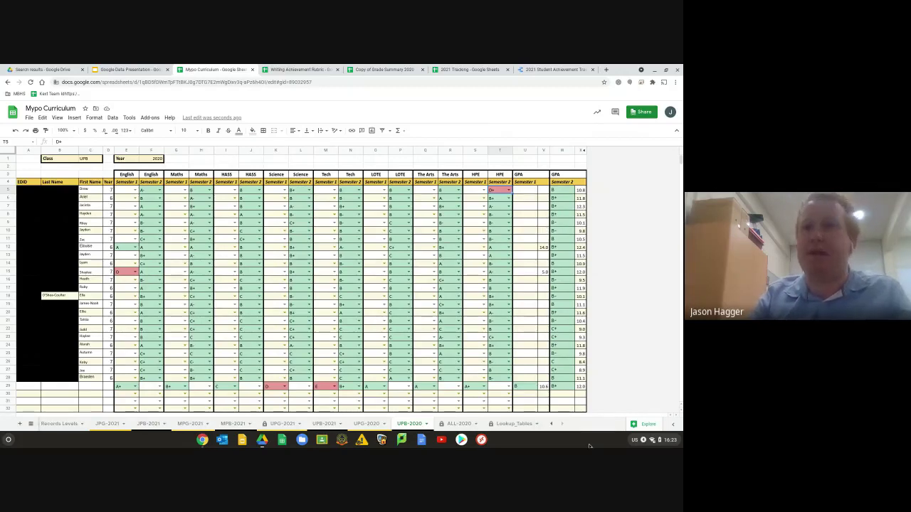
Show the Individual Student Progress sheet and inspect the formula behind the English grade in cell E7
left_click(552, 424)
left_click(551, 424)
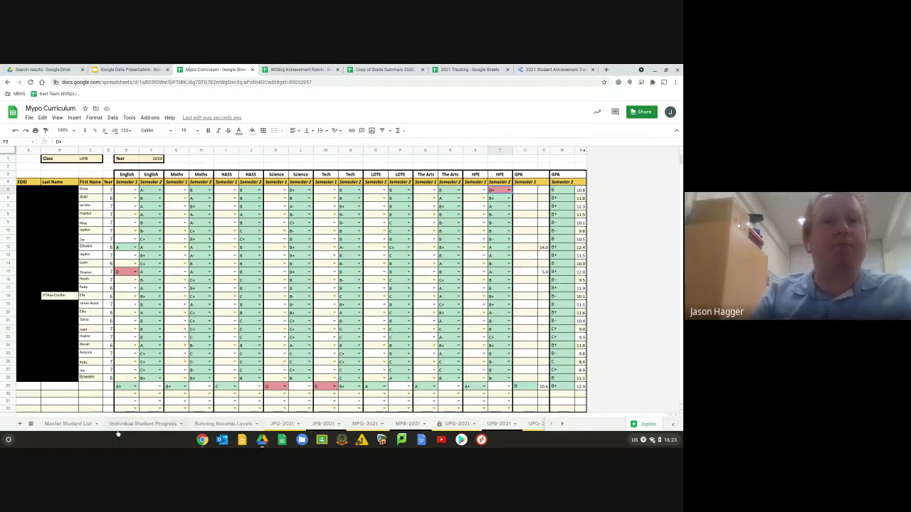
left_click(151, 424)
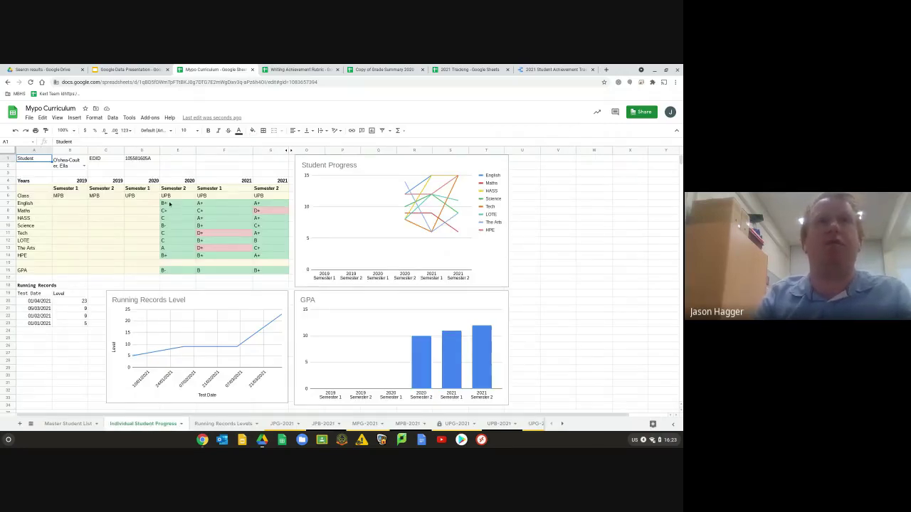
left_click(169, 204)
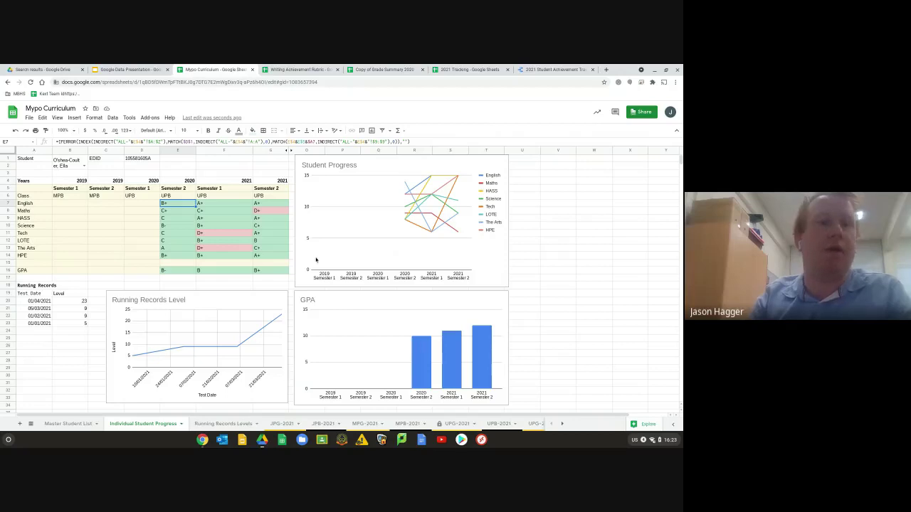
View the Running Records Levels sheet, and inspect the formulas in cells A19 and E7 of Individual Student Progress
left_click(217, 423)
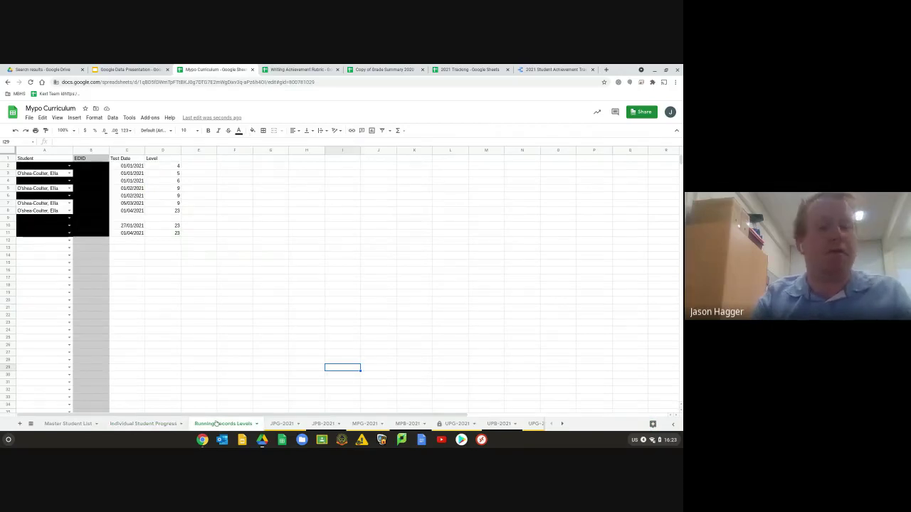
left_click(143, 423)
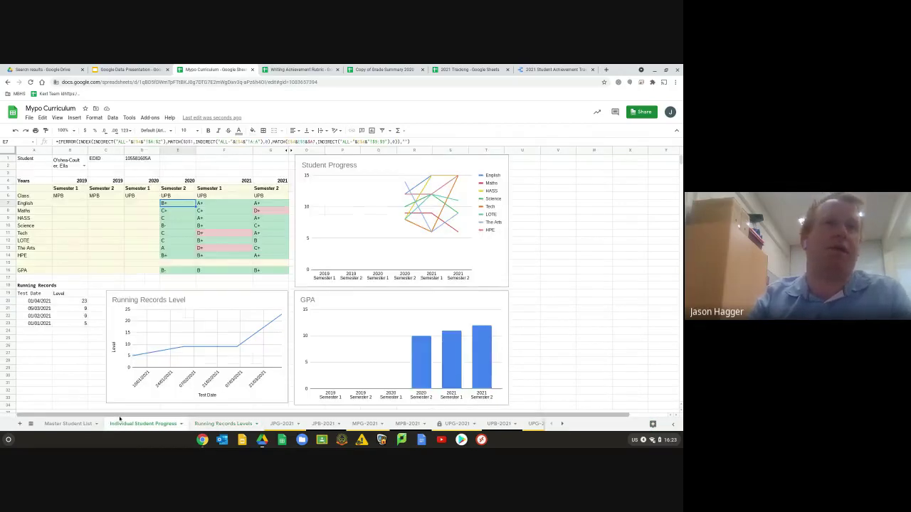
left_click(37, 285)
left_click(35, 293)
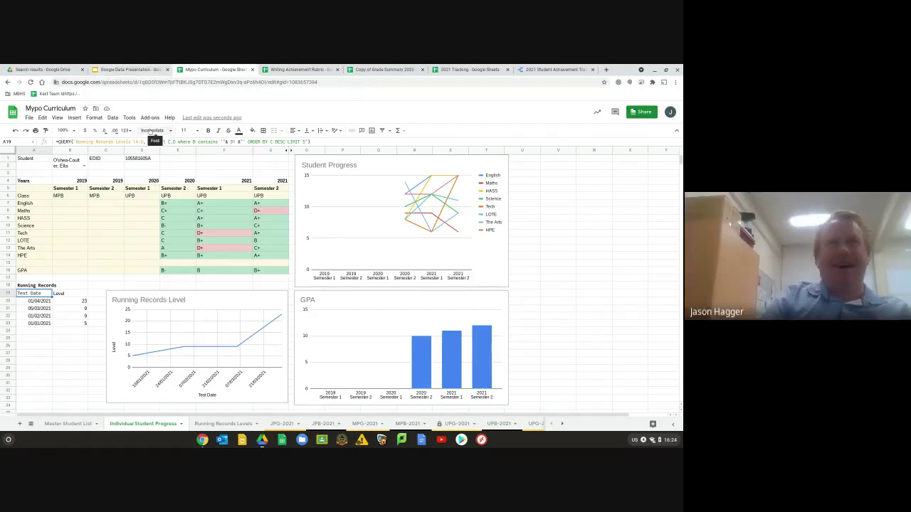
left_click(171, 205)
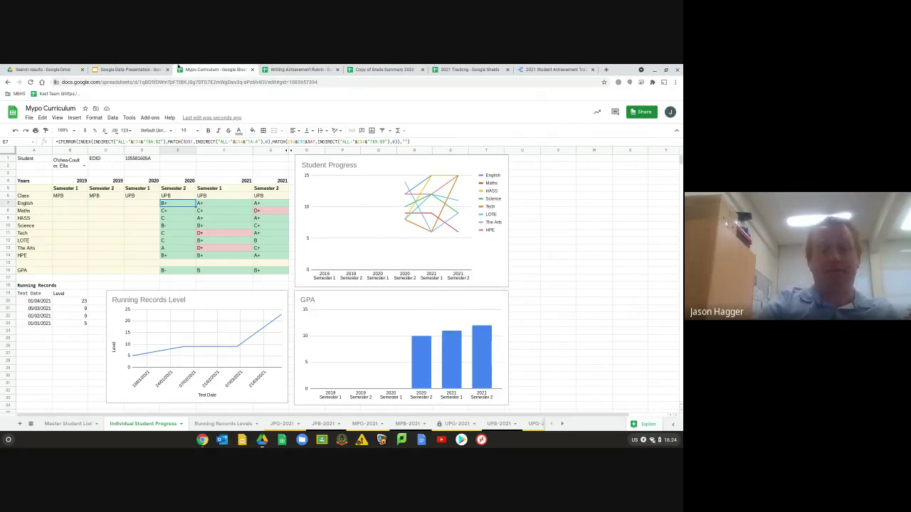
Switch to Google Data Presentation, revisit slides 2 and 3 on data recording, and show slide 4, Feedback
left_click(108, 68)
left_click(190, 68)
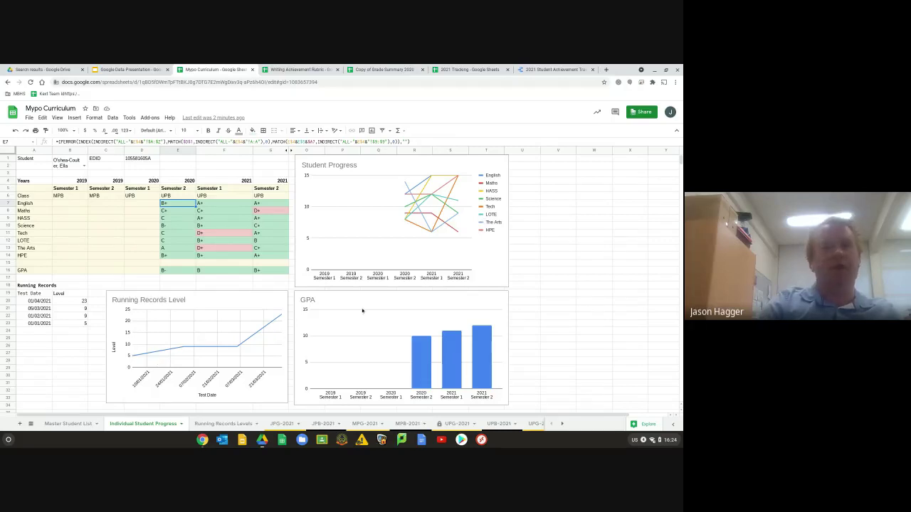
left_click(373, 311)
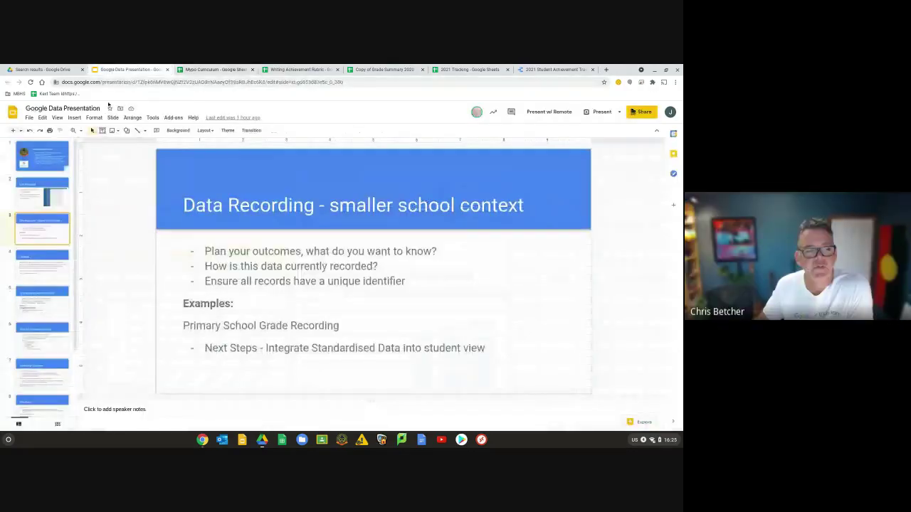
left_click(24, 191)
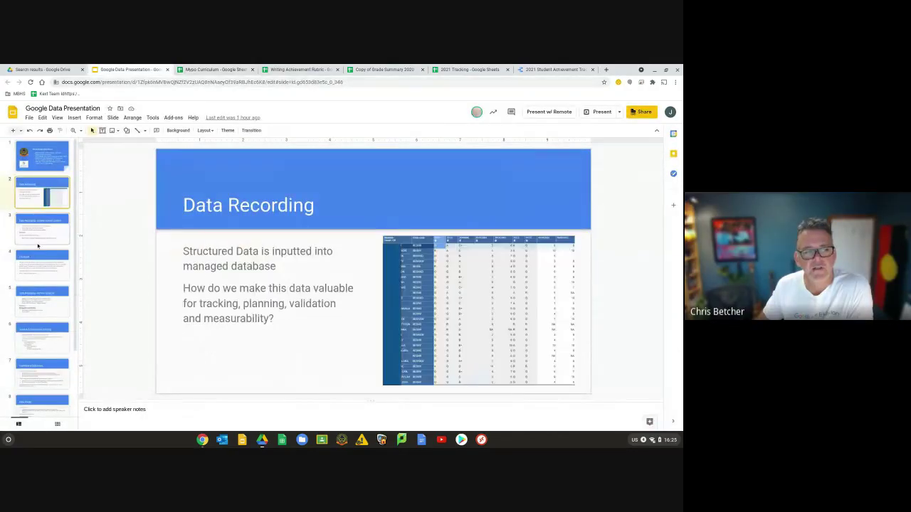
key("Down")
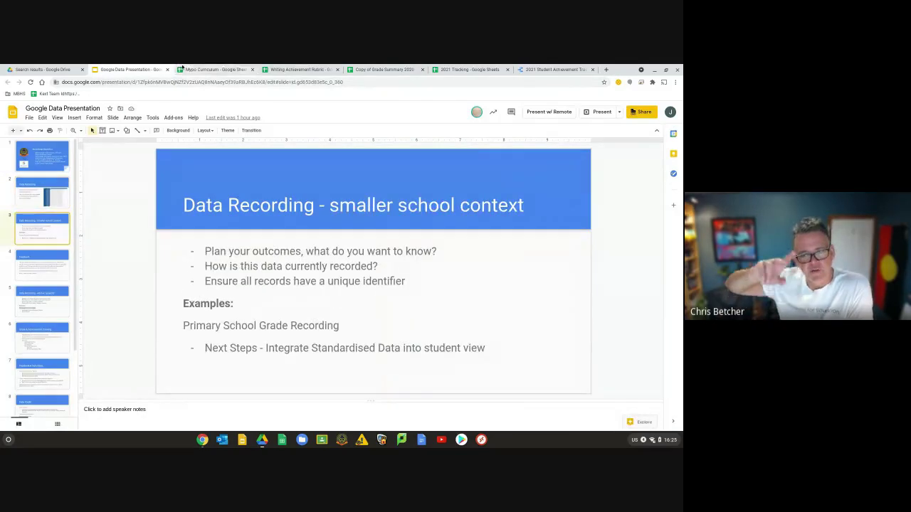
left_click(203, 69)
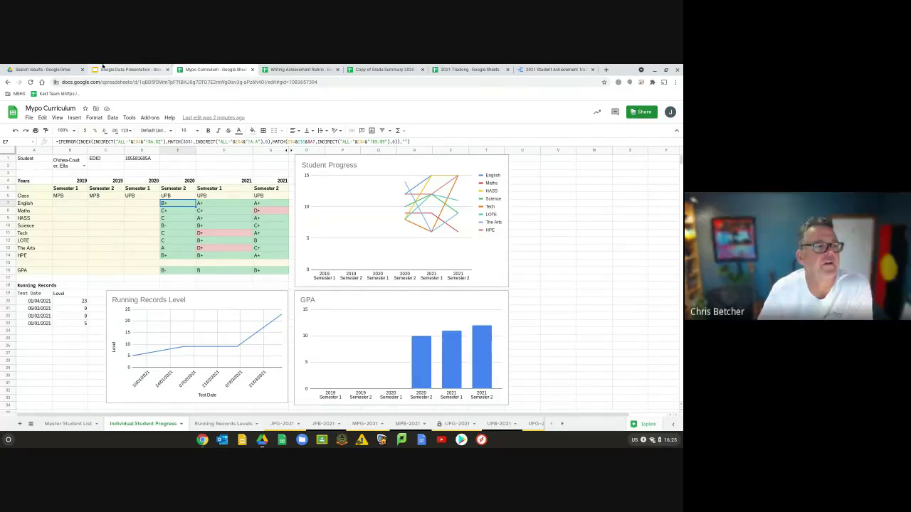
left_click(128, 69)
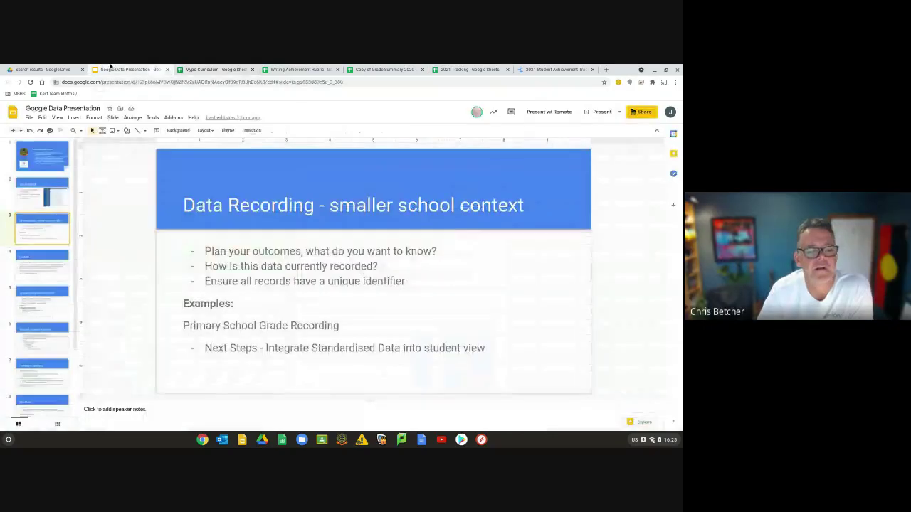
left_click(31, 266)
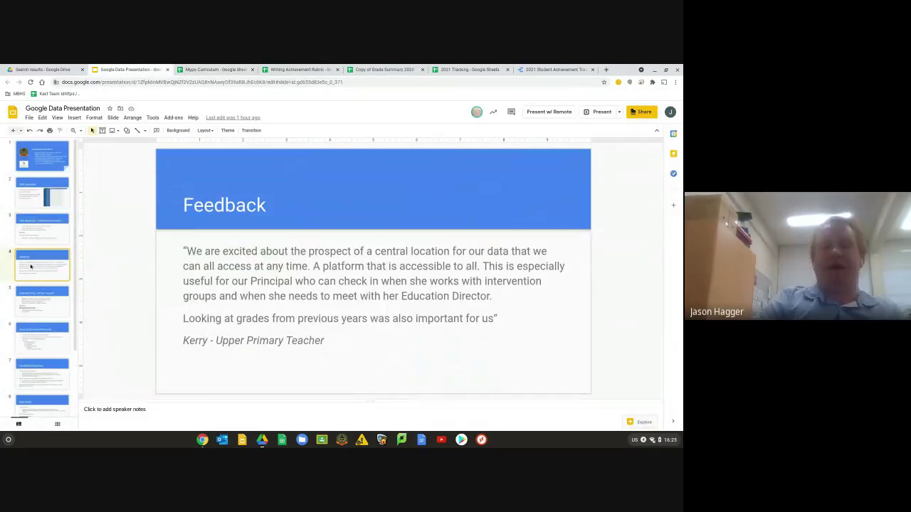